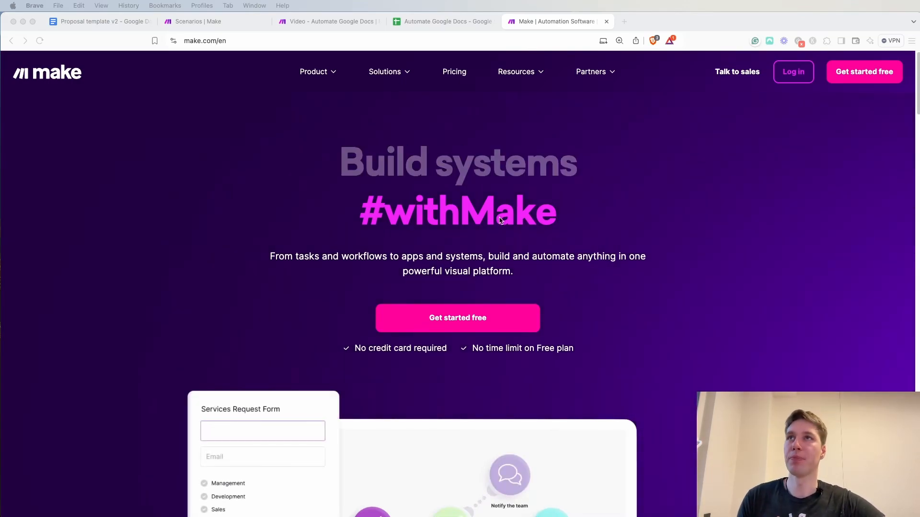
Examine the module chains of the existing Video - Automate Google Docs scenario in Make, and close that scenario
{"action": "left_click", "coordinate": [343, 27]}
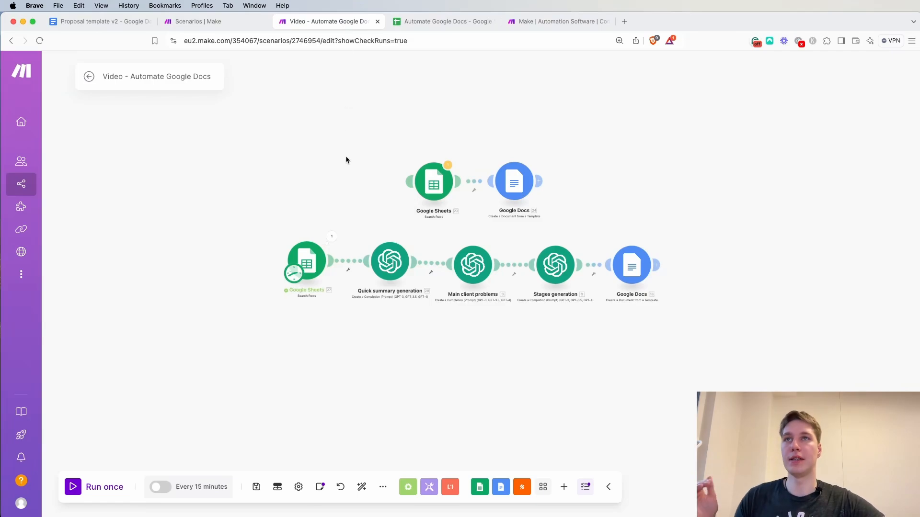
{"action": "left_click_drag", "start_coordinate": [346, 159], "coordinate": [335, 210]}
{"action": "scroll", "coordinate": [334, 210], "scroll_direction": "up", "scroll_amount": 2}
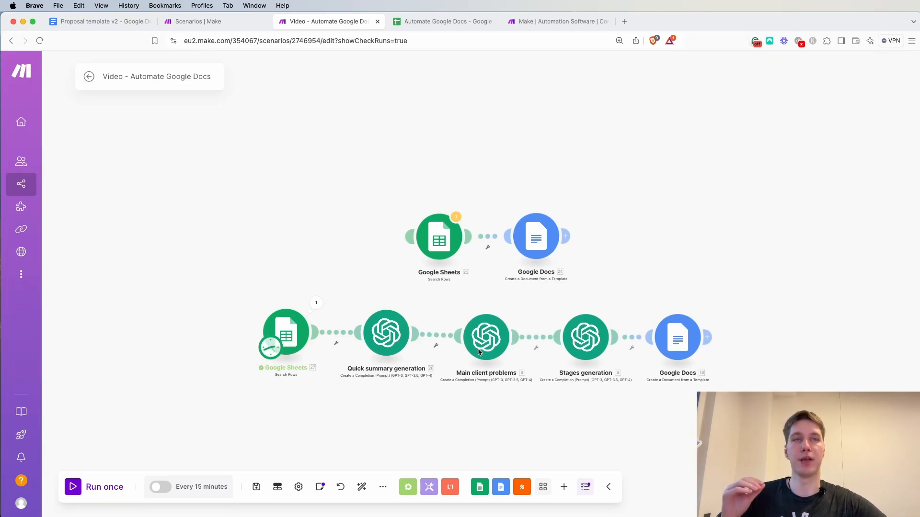
{"action": "left_click_drag", "start_coordinate": [337, 22], "coordinate": [919, 52]}
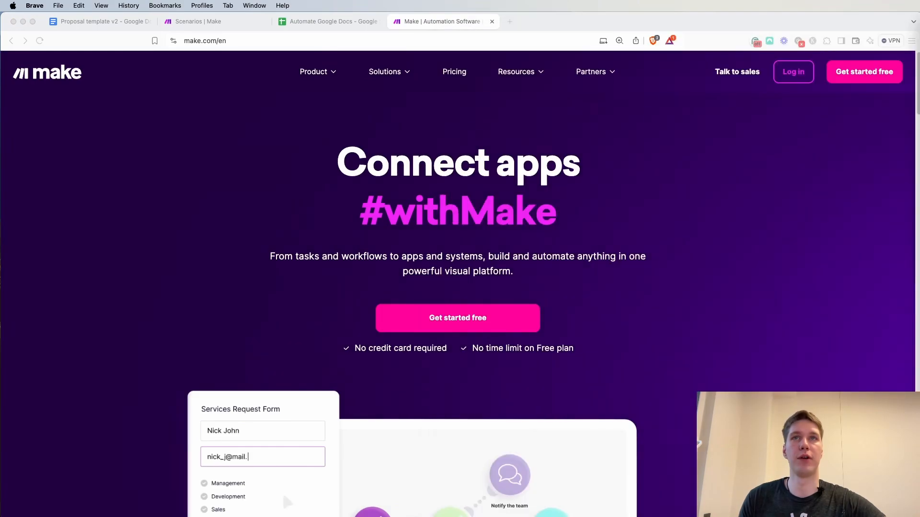
Create a new Make scenario and name it "Google Doc generation"
{"action": "left_click", "coordinate": [203, 23]}
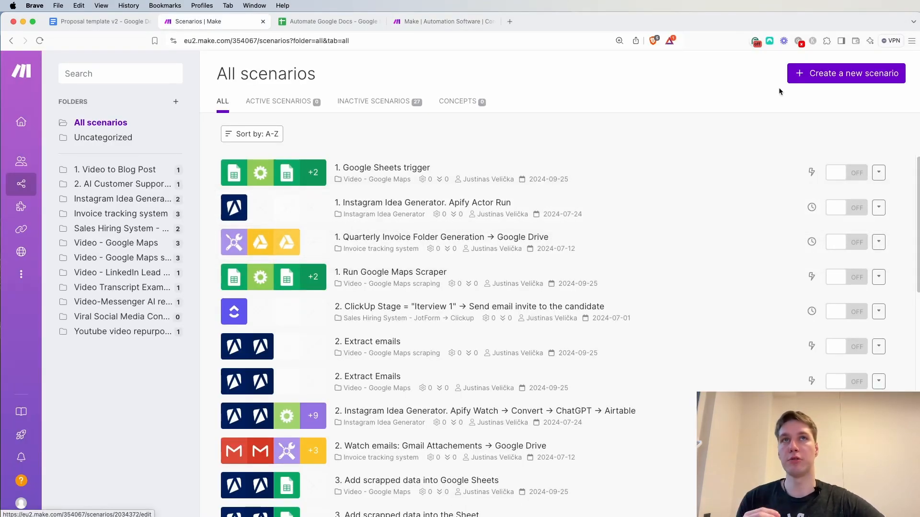
{"action": "left_click", "coordinate": [819, 73]}
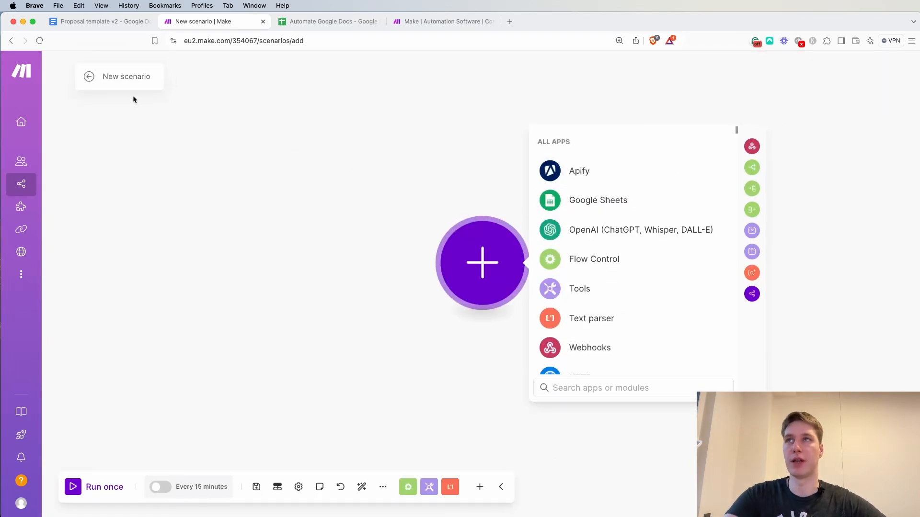
{"action": "left_click", "coordinate": [127, 76]}
{"action": "type", "text": "Google Doc generation"}
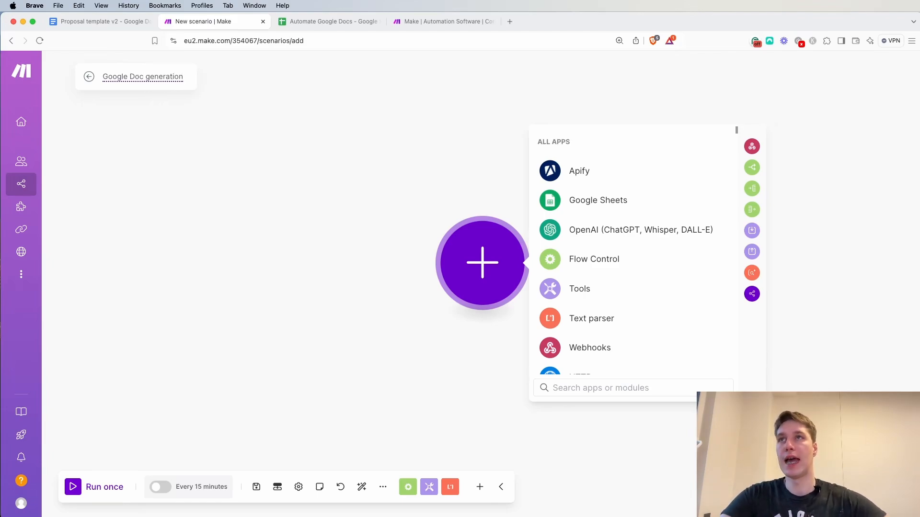
{"action": "left_click", "coordinate": [273, 190]}
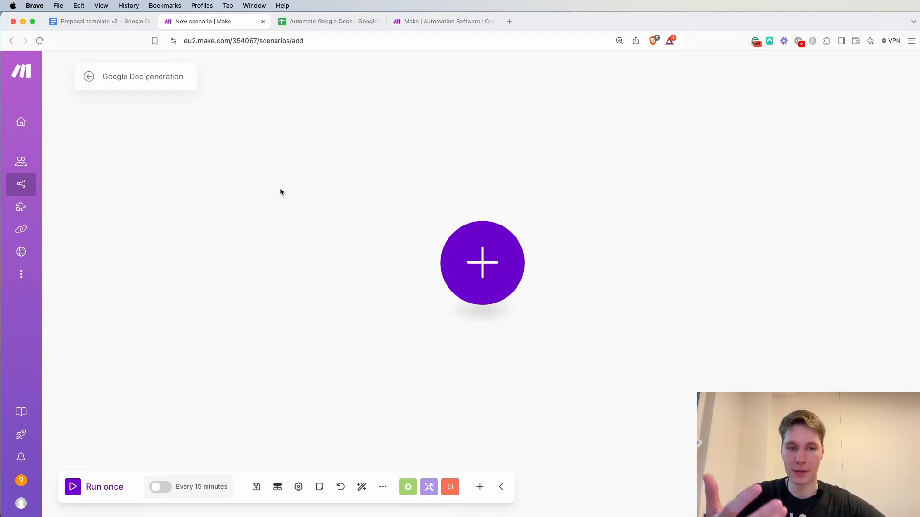
Review the info_sheet columns of the Automate Google Docs spreadsheet and the first pages of the Proposal template v2 document
{"action": "left_click", "coordinate": [336, 24]}
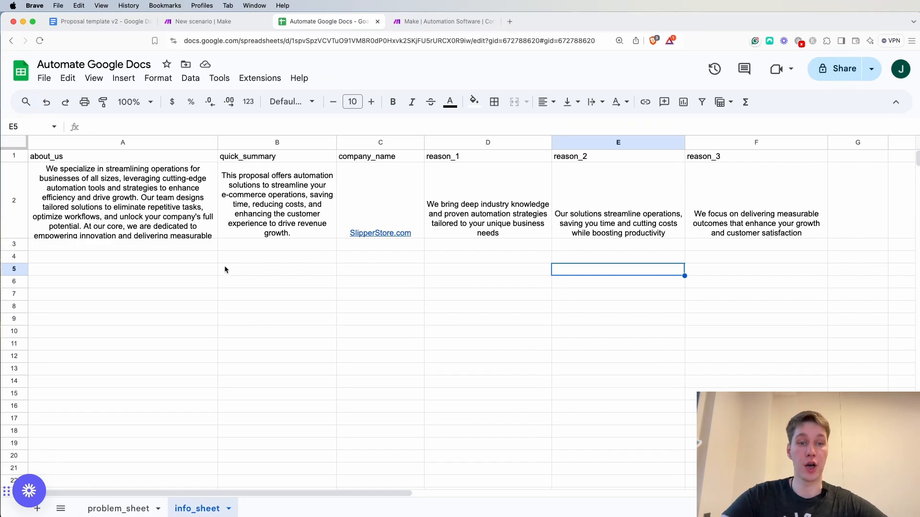
{"action": "left_click", "coordinate": [120, 148]}
{"action": "left_click", "coordinate": [106, 207]}
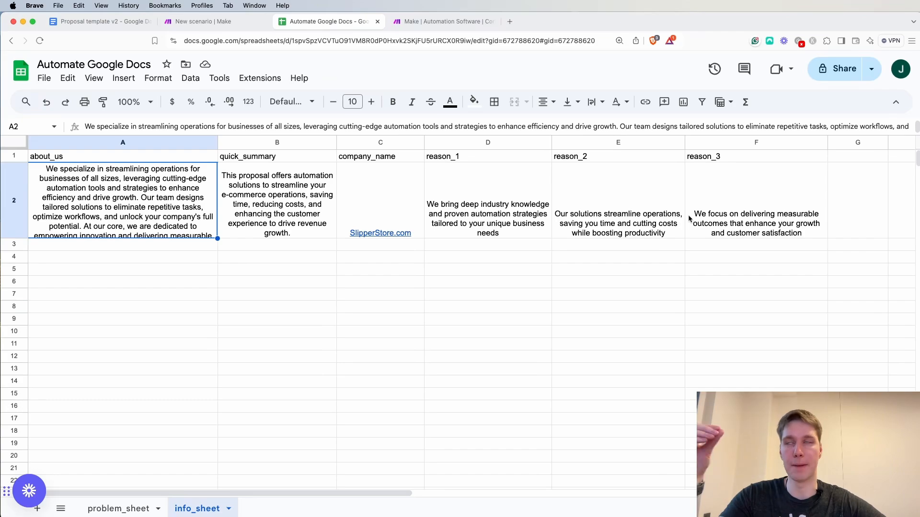
{"action": "left_click", "coordinate": [125, 26]}
{"action": "scroll", "coordinate": [421, 268], "scroll_direction": "down", "scroll_amount": 4}
{"action": "scroll", "coordinate": [406, 322], "scroll_direction": "down", "scroll_amount": 5}
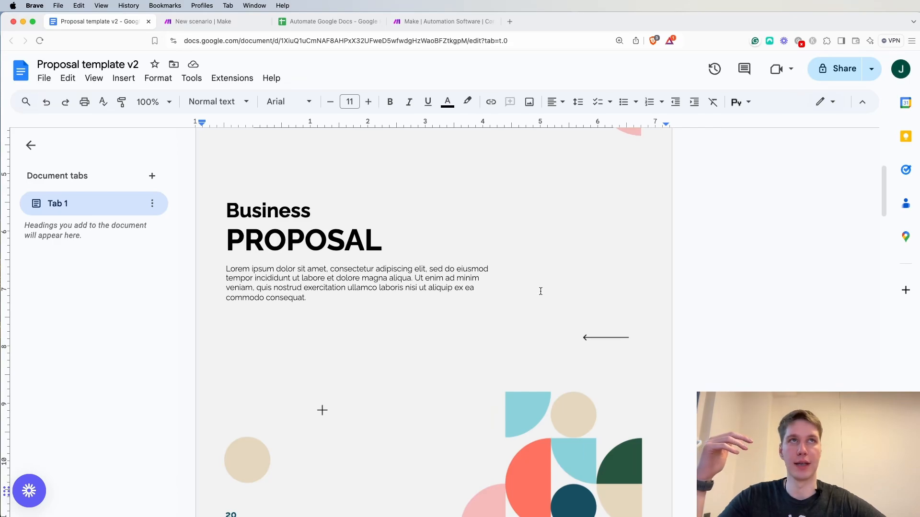
{"action": "left_click", "coordinate": [919, 278]}
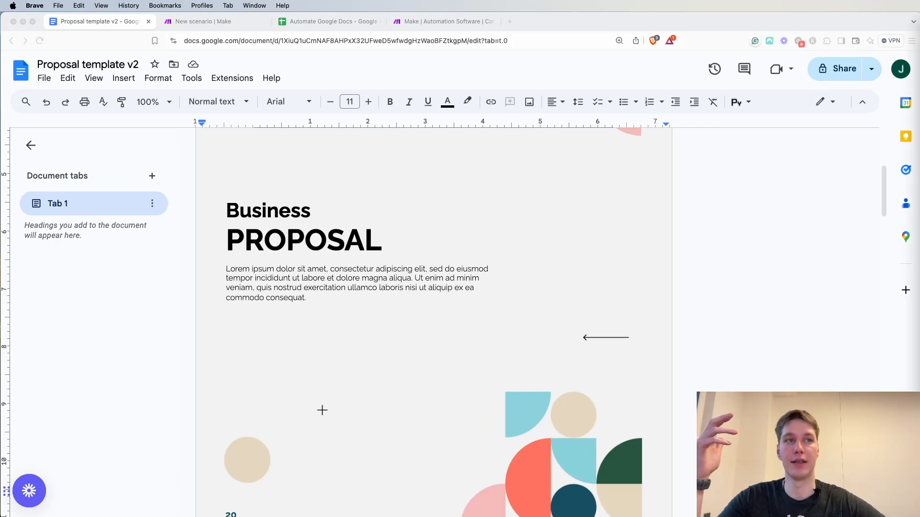
{"action": "scroll", "coordinate": [410, 263], "scroll_direction": "down", "scroll_amount": 12}
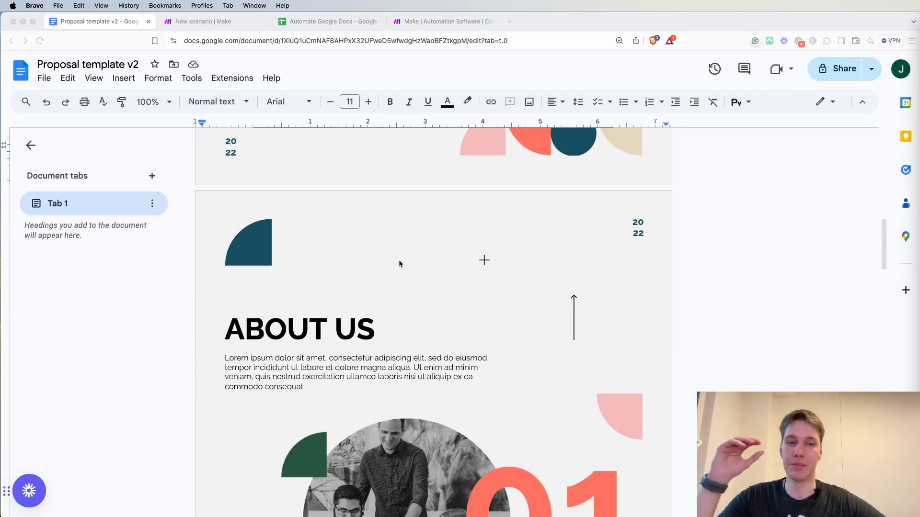
{"action": "scroll", "coordinate": [398, 267], "scroll_direction": "up", "scroll_amount": 10}
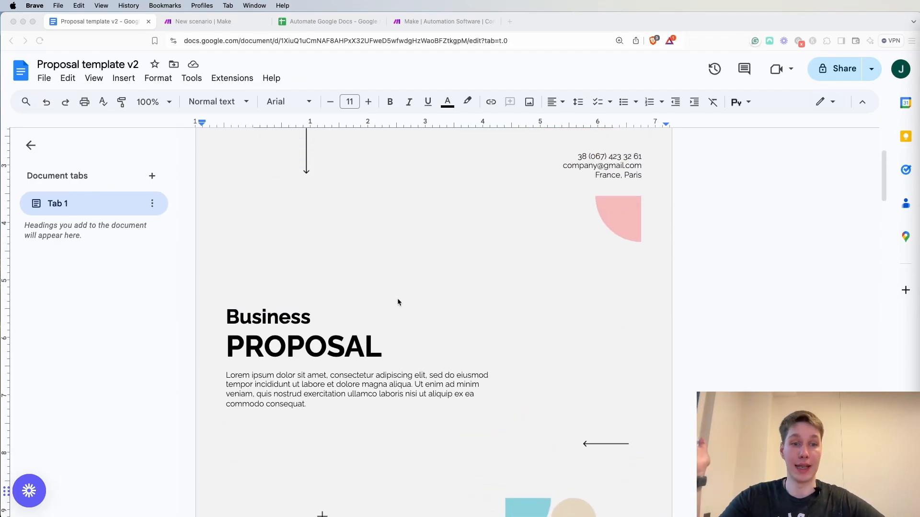
Extend the PROPOSAL heading on the template's cover page with "for {{companyName}}", based on the spreadsheet's company_name column
{"action": "left_click", "coordinate": [383, 346]}
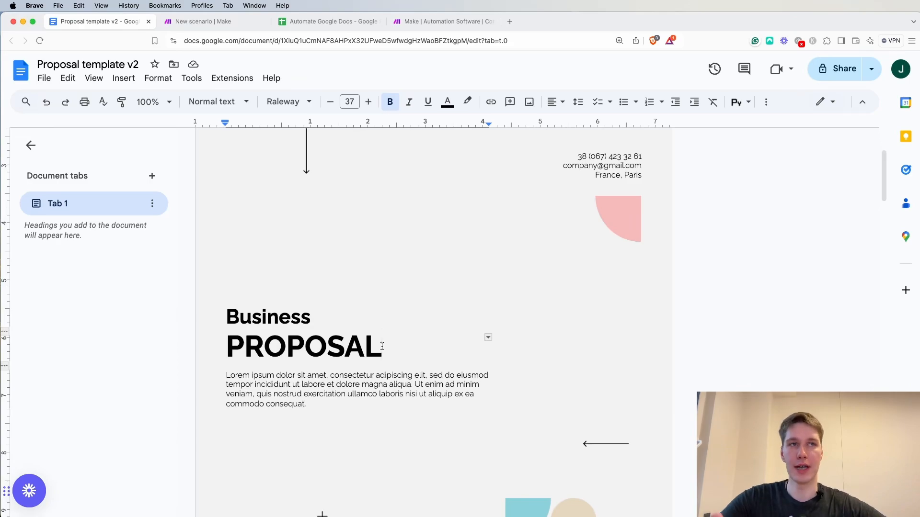
{"action": "left_click", "coordinate": [320, 23]}
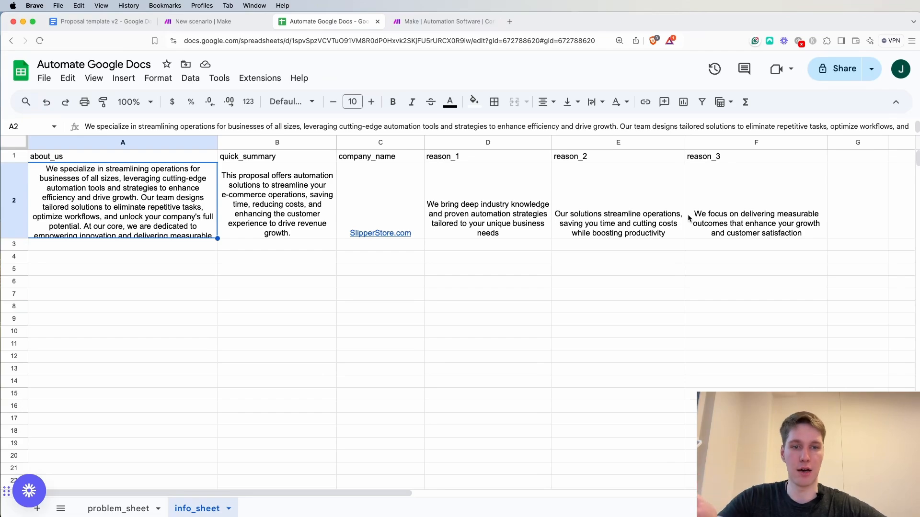
{"action": "left_click", "coordinate": [120, 23]}
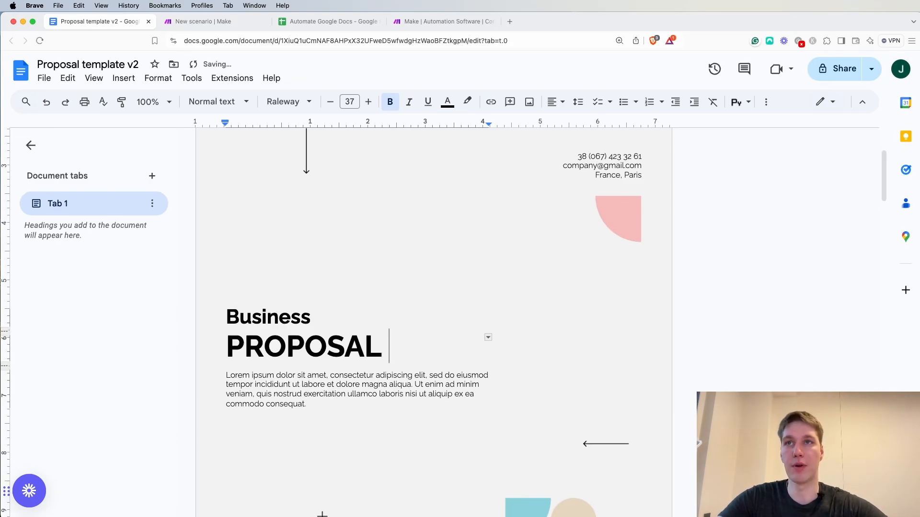
{"action": "type", "text": "for "}
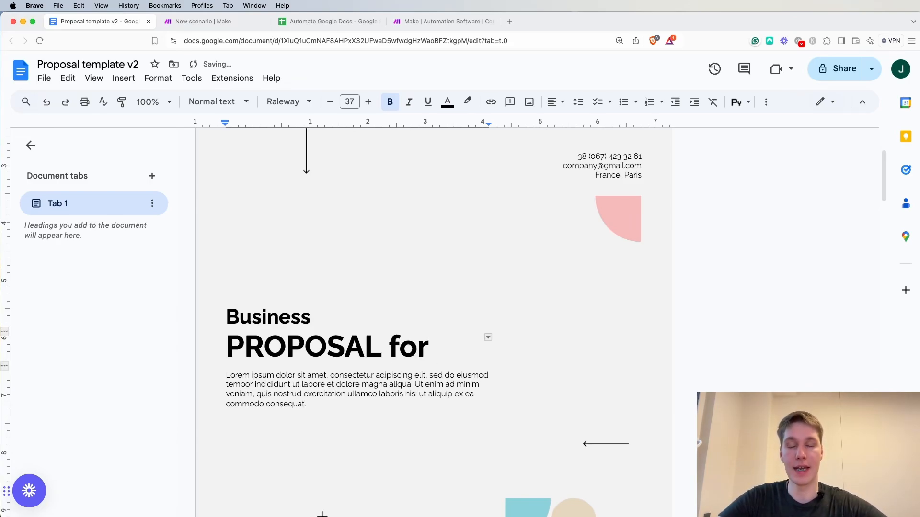
{"action": "type", "text": "{{"}
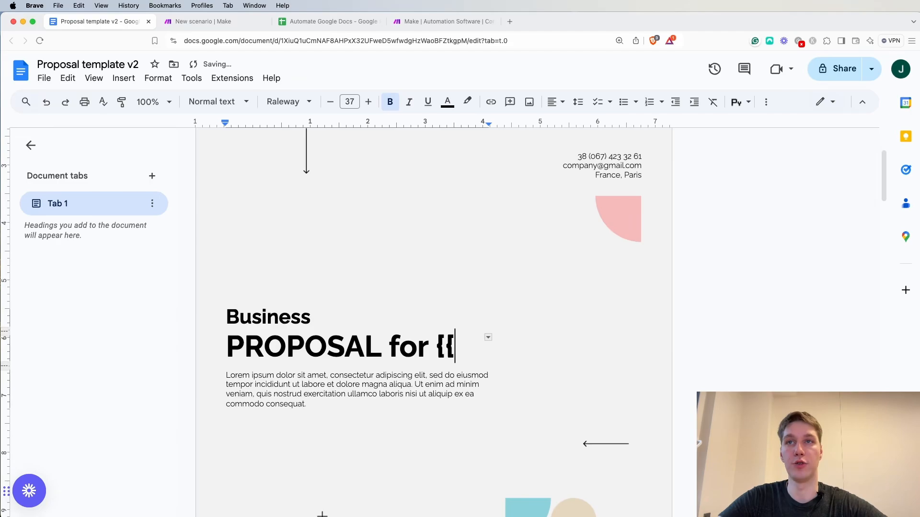
{"action": "type", "text": "comp"}
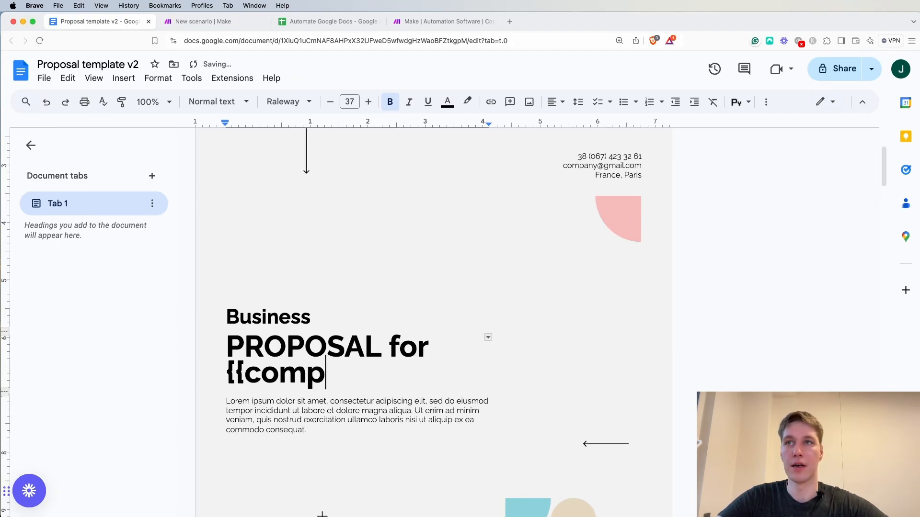
{"action": "type", "text": "anyName"}
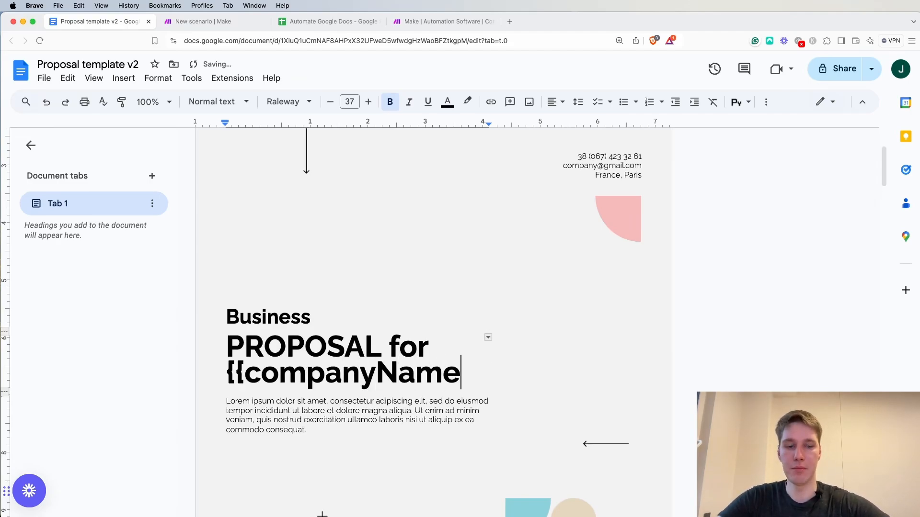
{"action": "type", "text": "}}"}
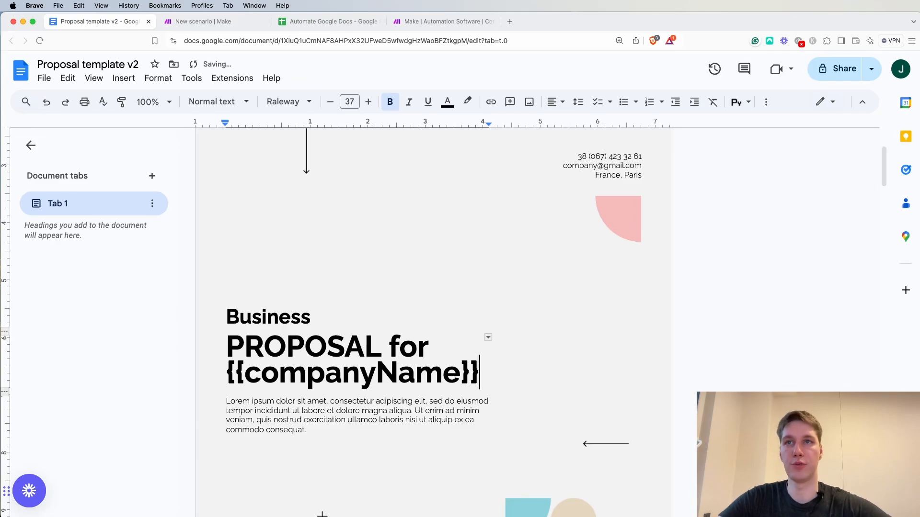
Check the spreadsheet's columns and replace the Lorem ipsum paragraph under the proposal heading with the {{quickSummary}} placeholder
{"action": "scroll", "coordinate": [488, 391], "scroll_direction": "down", "scroll_amount": 2}
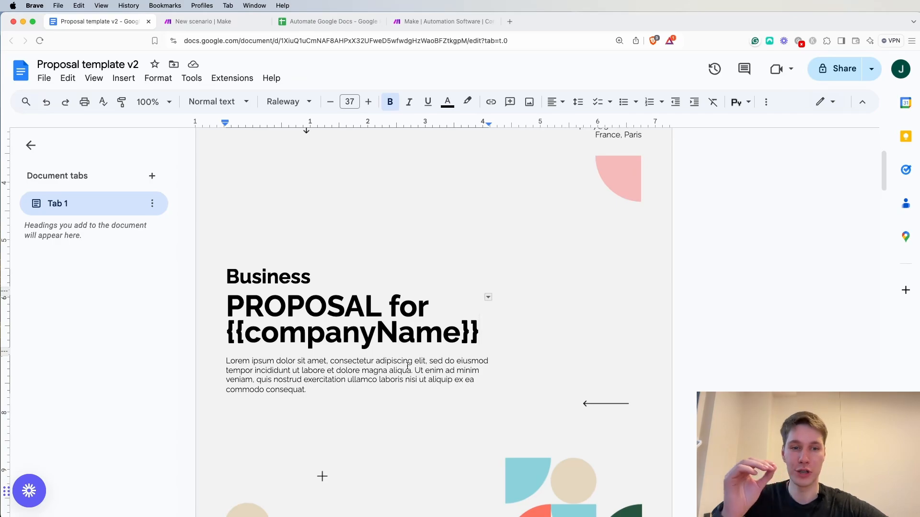
{"action": "scroll", "coordinate": [357, 343], "scroll_direction": "down", "scroll_amount": 2}
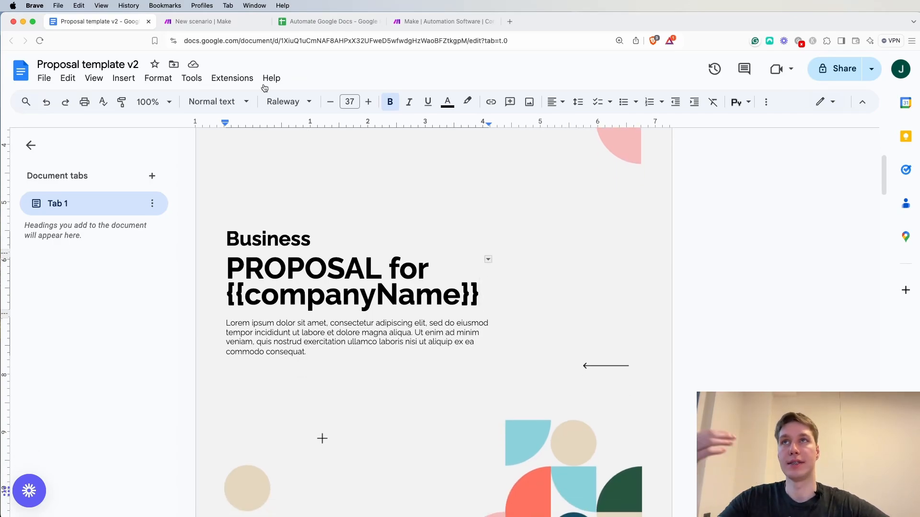
{"action": "left_click", "coordinate": [316, 21]}
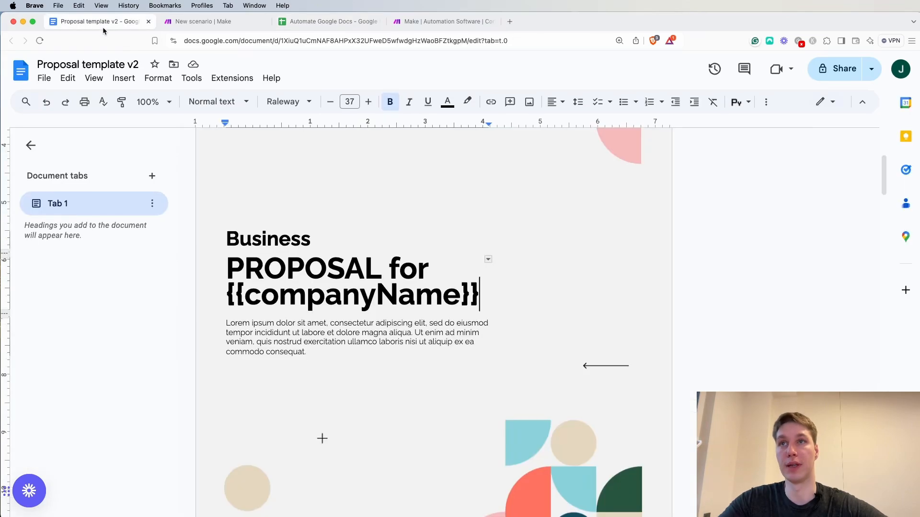
{"action": "left_click", "coordinate": [103, 25]}
{"action": "left_click_drag", "start_coordinate": [308, 326], "coordinate": [226, 298]}
{"action": "left_click", "coordinate": [325, 23]}
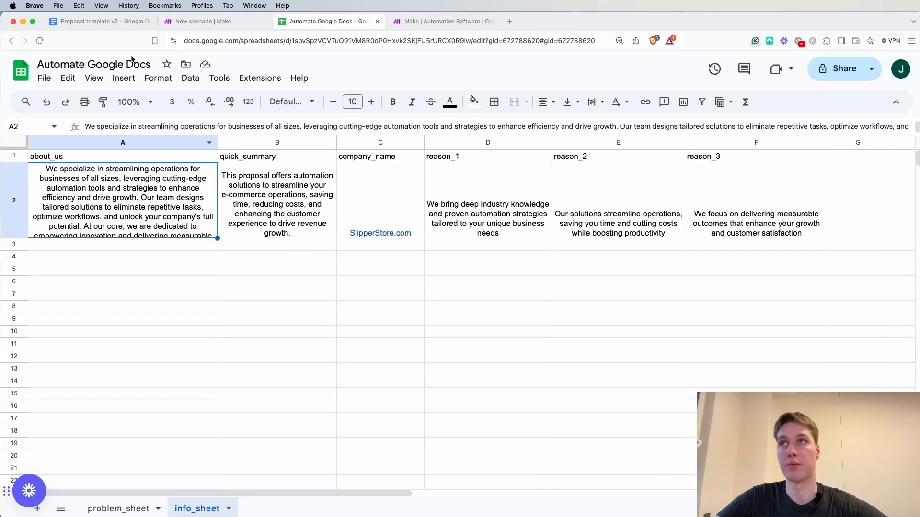
{"action": "left_click", "coordinate": [113, 27]}
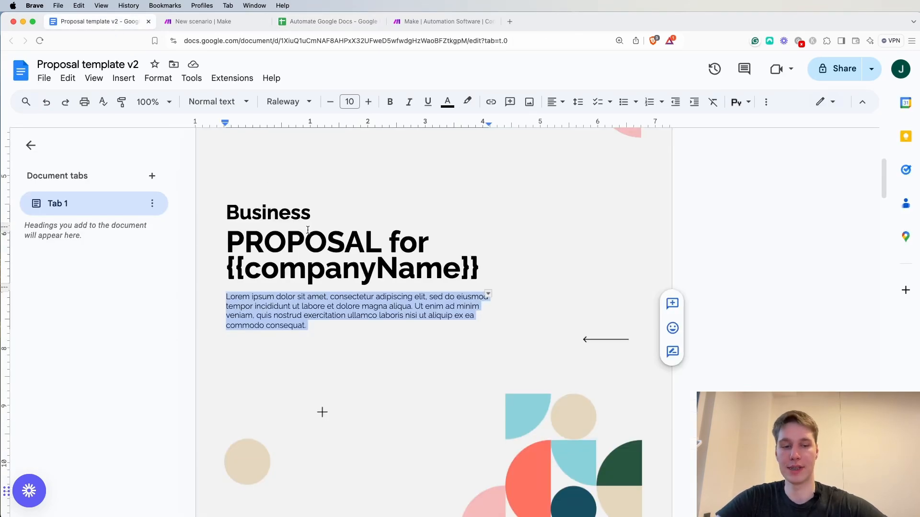
{"action": "key", "text": "BackSpace"}
{"action": "type", "text": "{{"}
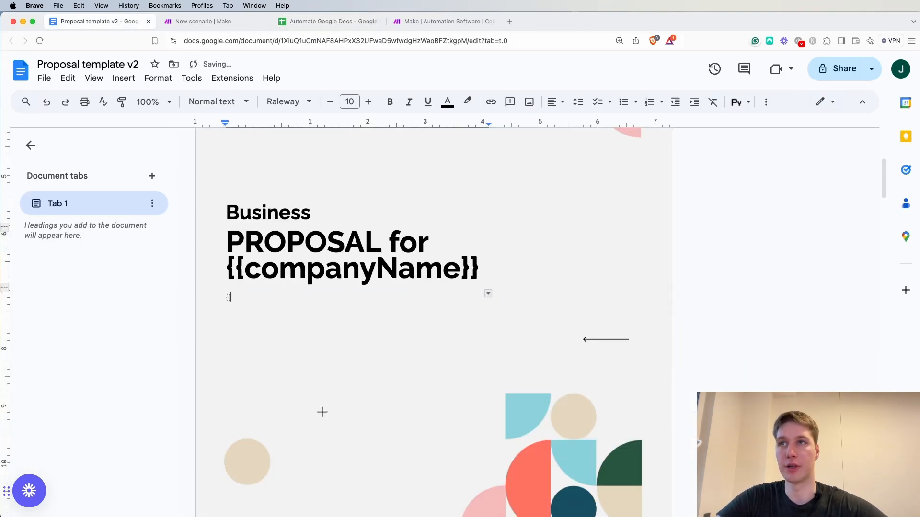
{"action": "type", "text": "quickSummary"}
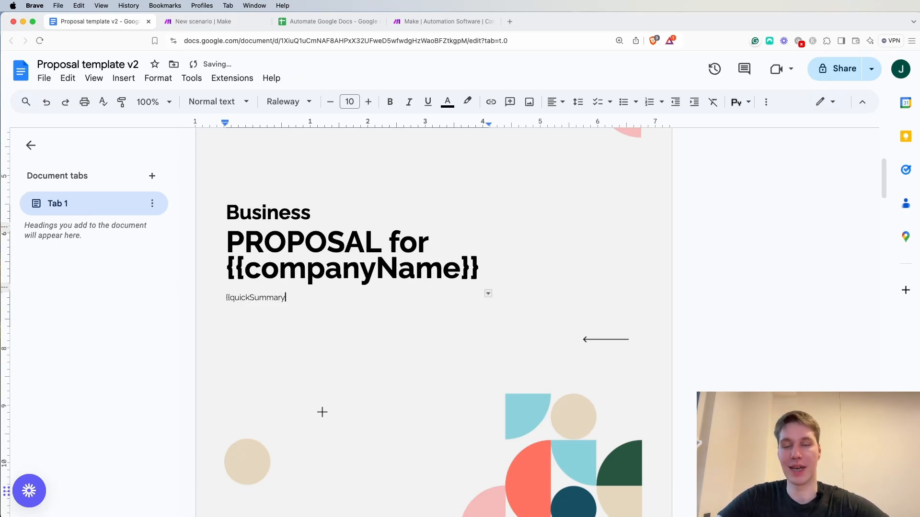
Replace the Lorem ipsum paragraph under the ABOUT US heading with the {{aboutUs}} placeholder
{"action": "scroll", "coordinate": [407, 301], "scroll_direction": "down", "scroll_amount": 12}
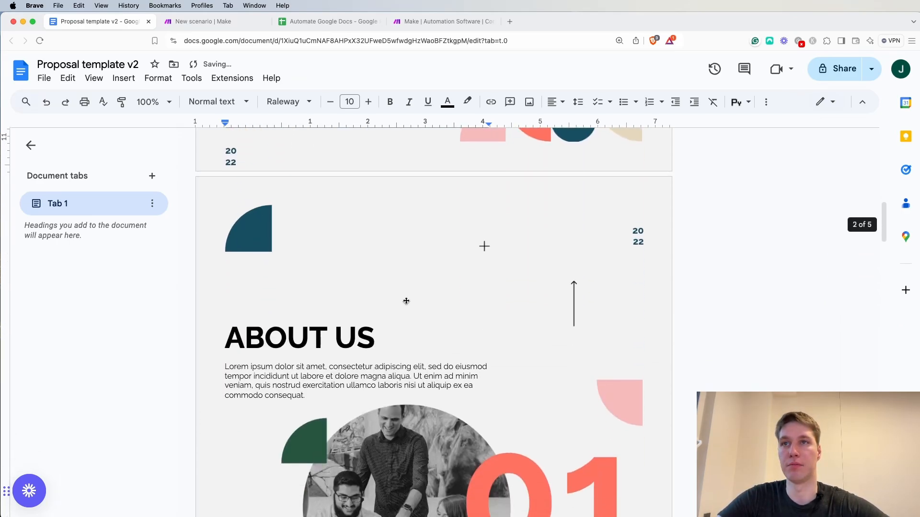
{"action": "left_click", "coordinate": [304, 255]}
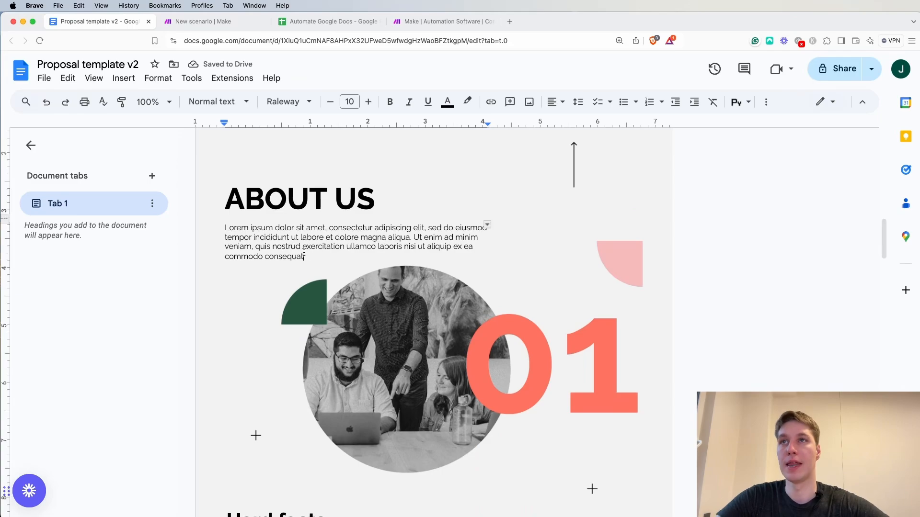
{"action": "left_click_drag", "start_coordinate": [306, 257], "coordinate": [226, 229]}
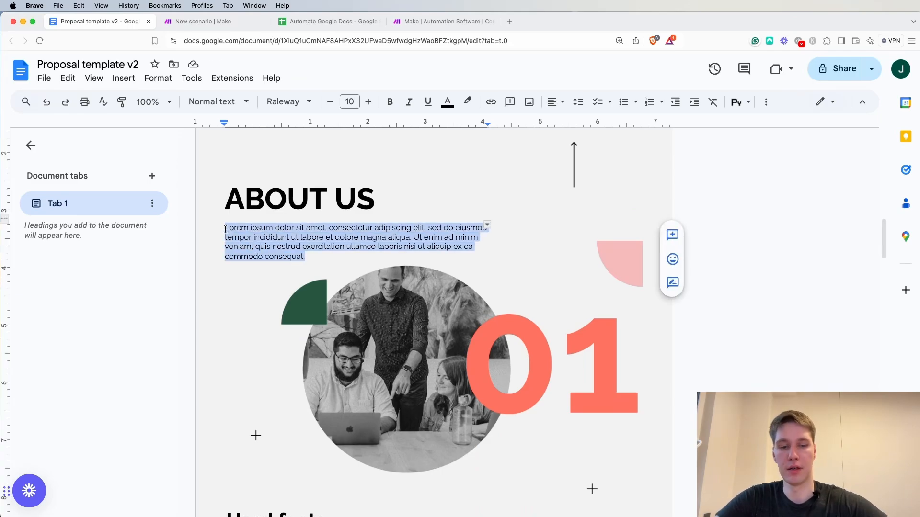
{"action": "type", "text": "{{aboutUs"}
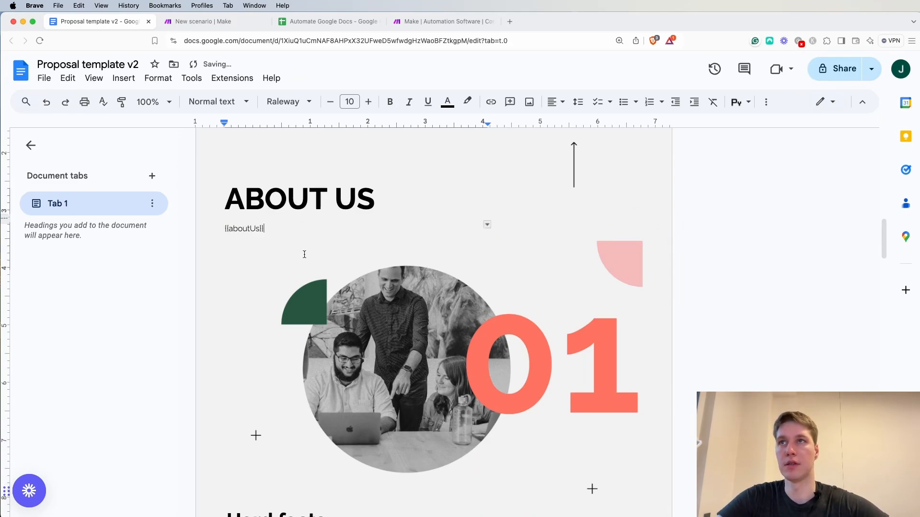
Replace the first Lorem ipsum column under the Hard facts heading with the {{firstReason}} placeholder
{"action": "scroll", "coordinate": [305, 255], "scroll_direction": "down", "scroll_amount": 5}
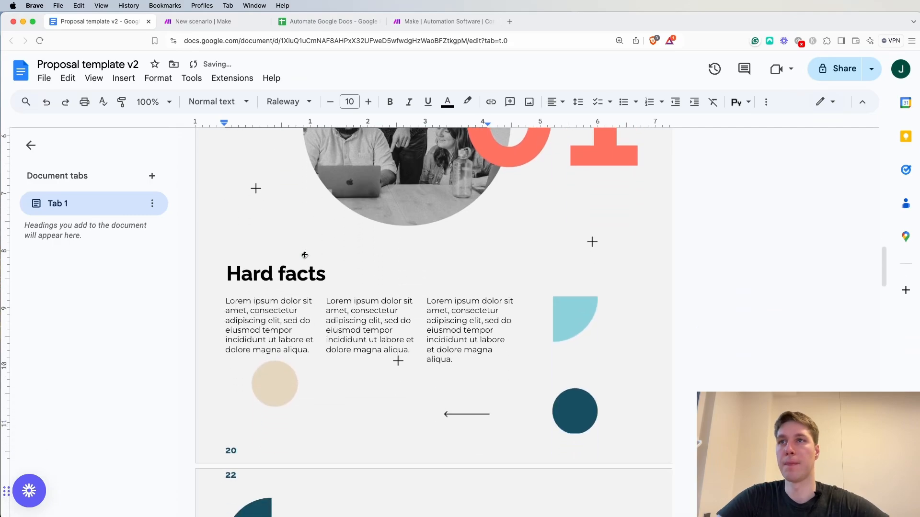
{"action": "left_click", "coordinate": [309, 347]}
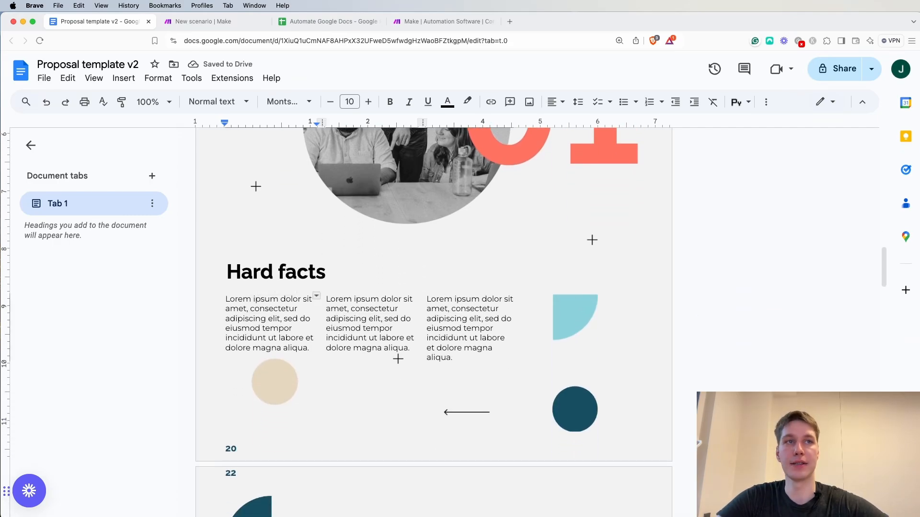
{"action": "left_click", "coordinate": [312, 334]}
{"action": "left_click_drag", "start_coordinate": [309, 351], "coordinate": [222, 302]}
{"action": "type", "text": "{{"}
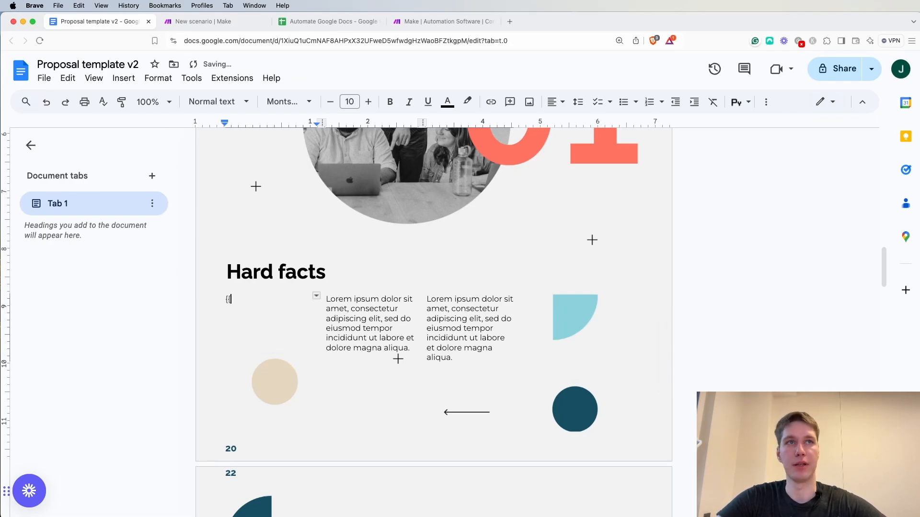
{"action": "type", "text": "fi"}
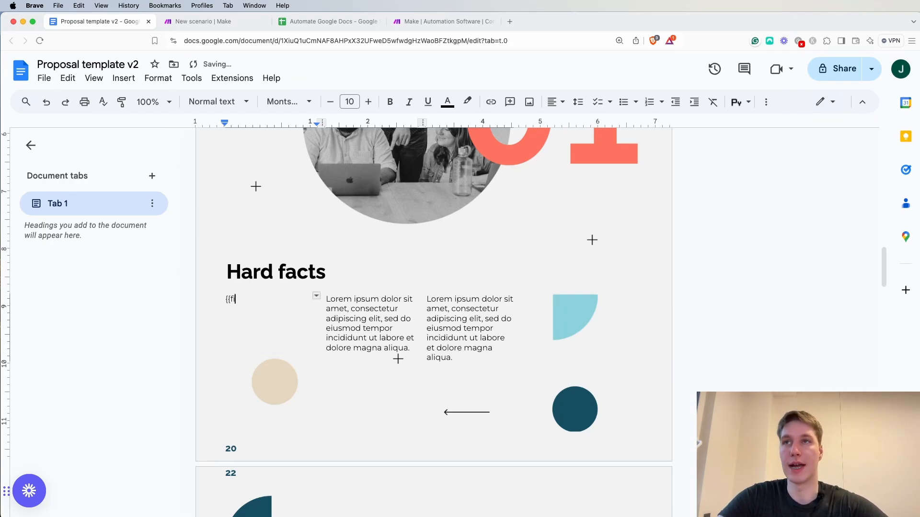
{"action": "type", "text": "rstReason"}
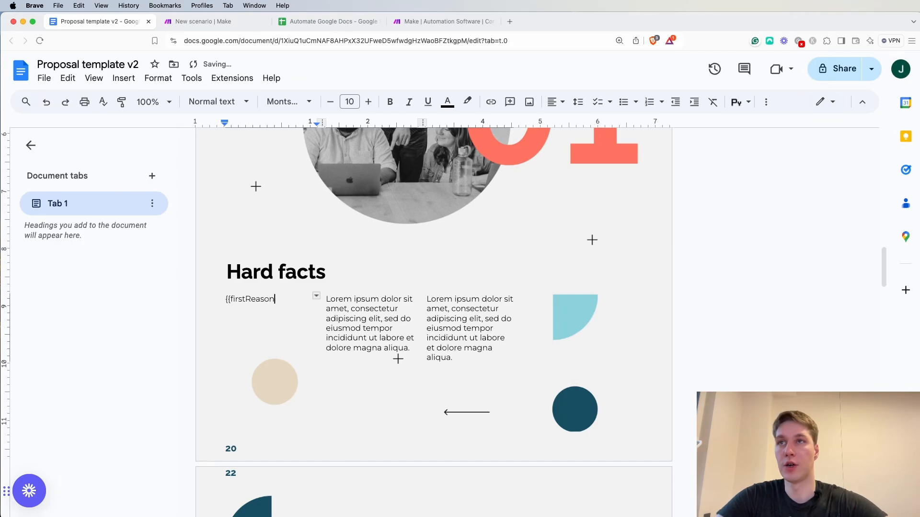
{"action": "type", "text": "}}"}
Replace the second and third Lorem ipsum columns under Hard facts with the {{secondReason}} and {{thirdReason}} placeholders
{"action": "left_click_drag", "start_coordinate": [411, 349], "coordinate": [326, 301]}
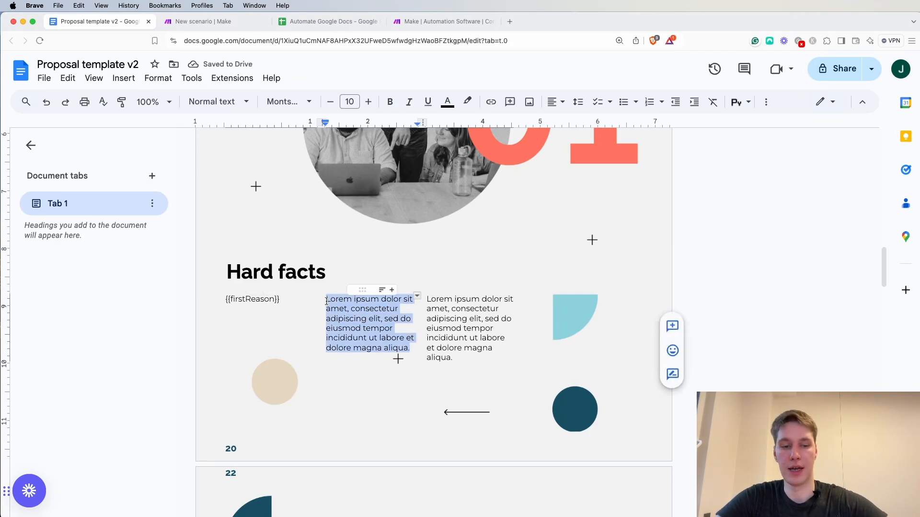
{"action": "type", "text": "{{secondReason"}
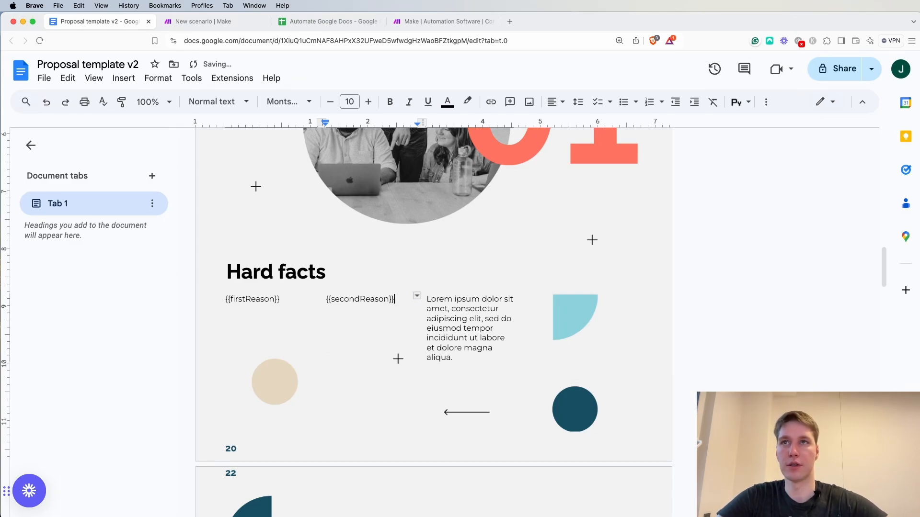
{"action": "left_click_drag", "start_coordinate": [454, 359], "coordinate": [426, 300]}
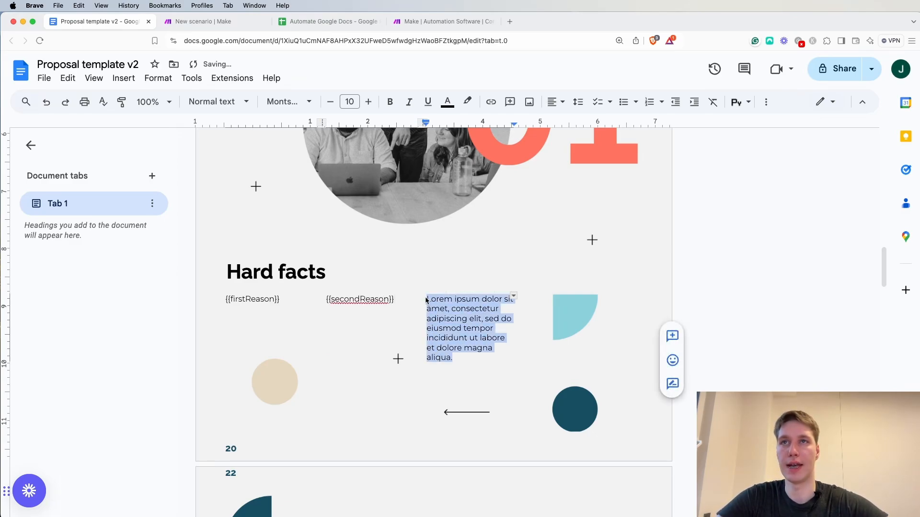
{"action": "type", "text": "{{thir"}
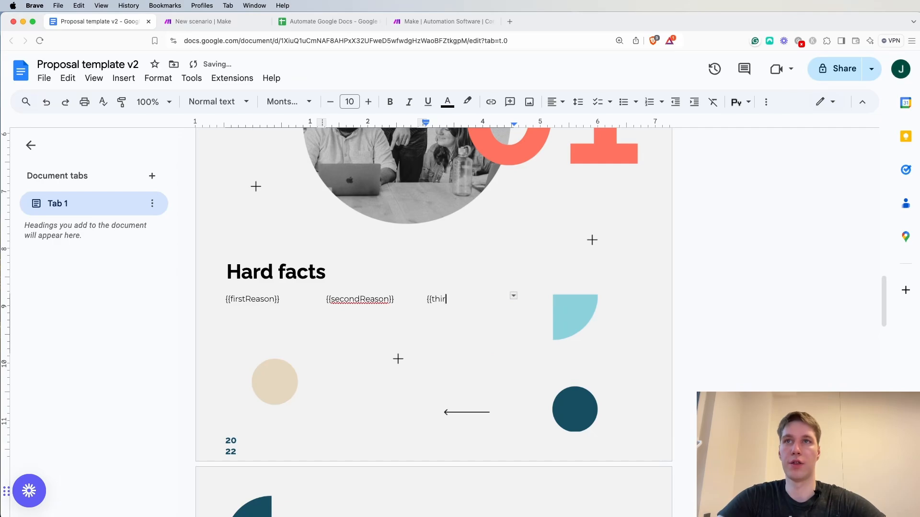
{"action": "type", "text": "dReason"}
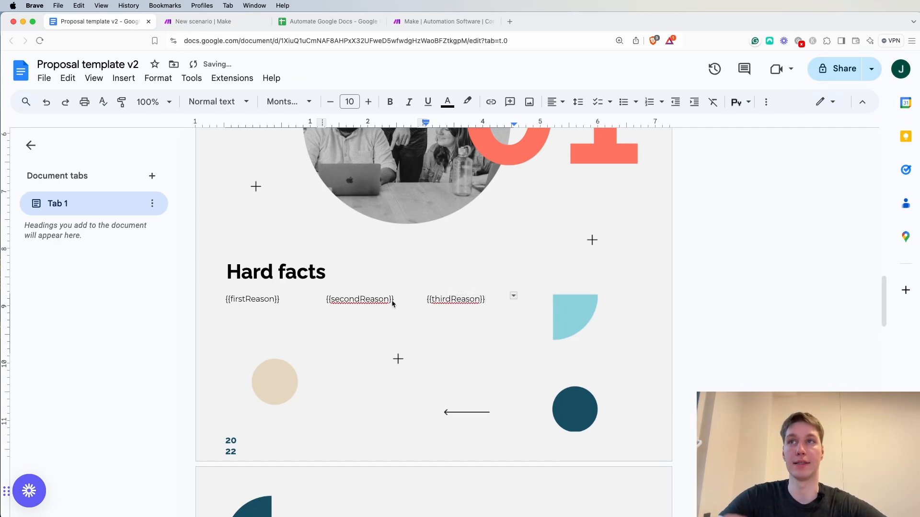
Review the placeholders on the template's cover page, under ABOUT US and under Hard facts
{"action": "scroll", "coordinate": [344, 270], "scroll_direction": "up", "scroll_amount": 20}
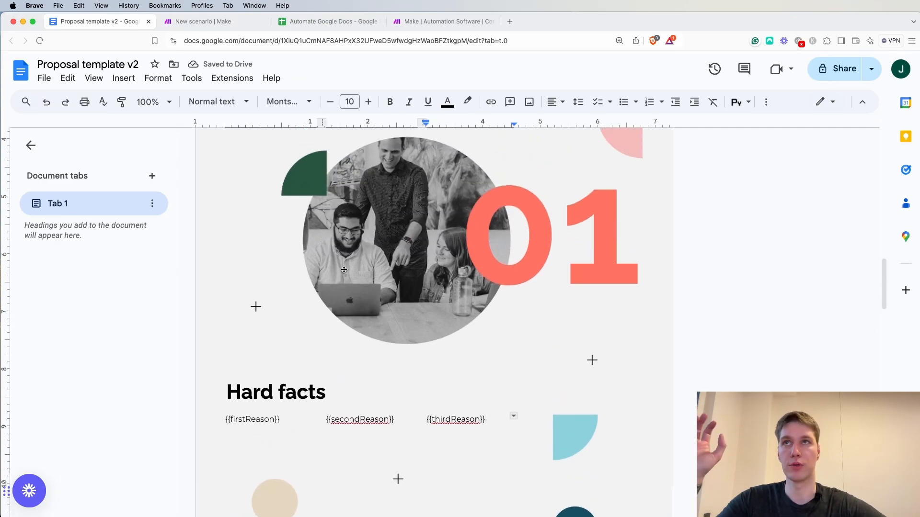
{"action": "scroll", "coordinate": [344, 270], "scroll_direction": "up", "scroll_amount": 8}
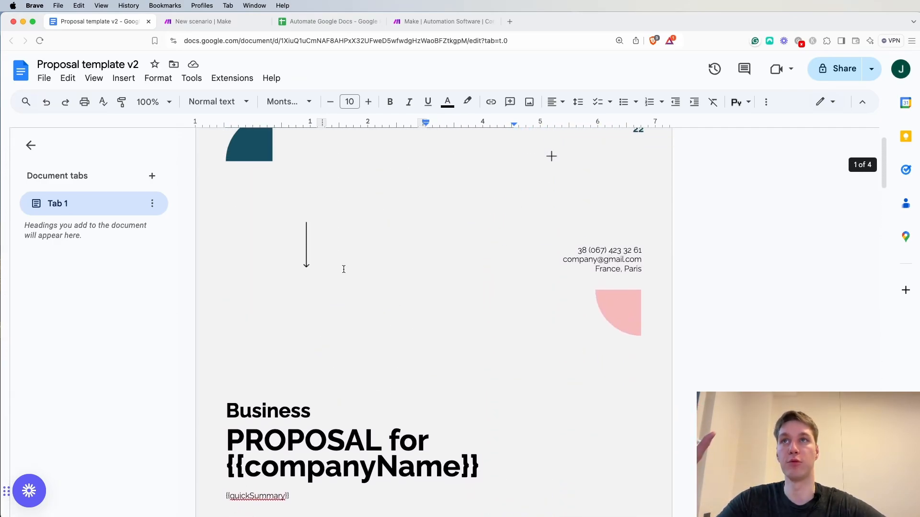
{"action": "scroll", "coordinate": [344, 270], "scroll_direction": "down", "scroll_amount": 1}
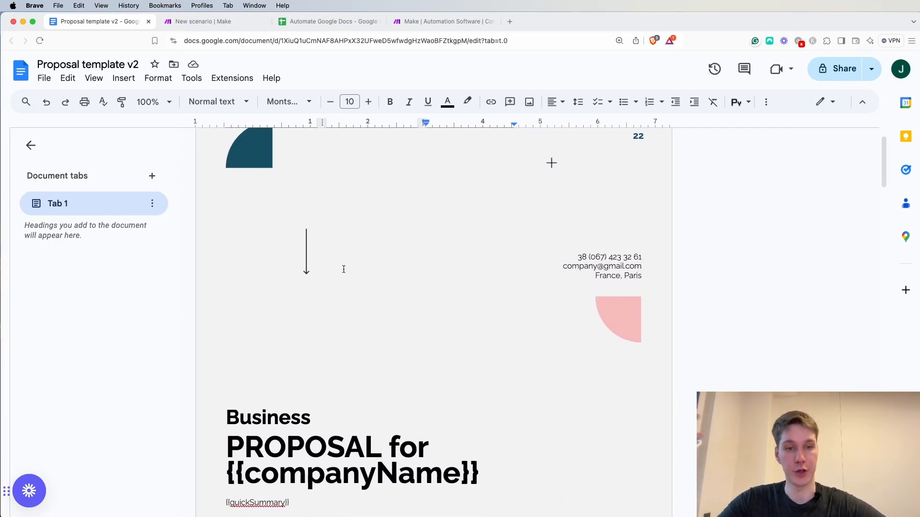
{"action": "scroll", "coordinate": [344, 269], "scroll_direction": "down", "scroll_amount": 6}
{"action": "scroll", "coordinate": [344, 269], "scroll_direction": "down", "scroll_amount": 12}
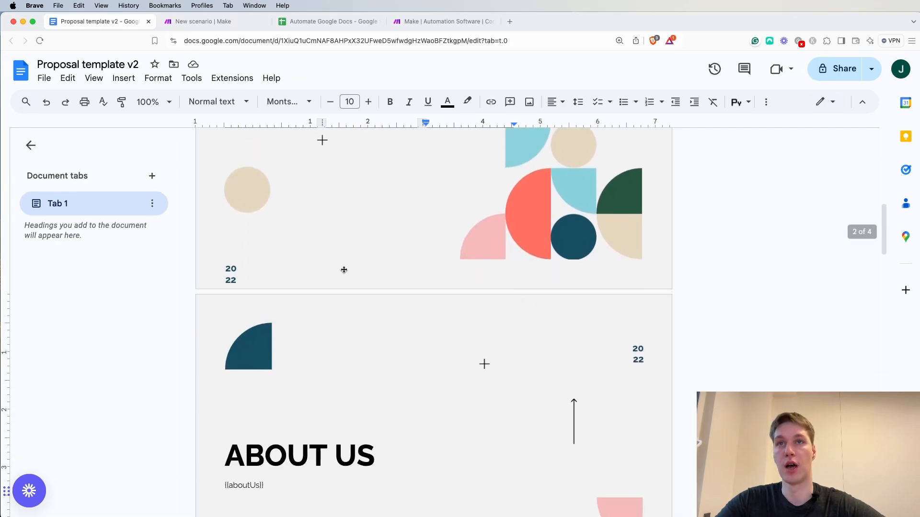
{"action": "scroll", "coordinate": [344, 270], "scroll_direction": "down", "scroll_amount": 1}
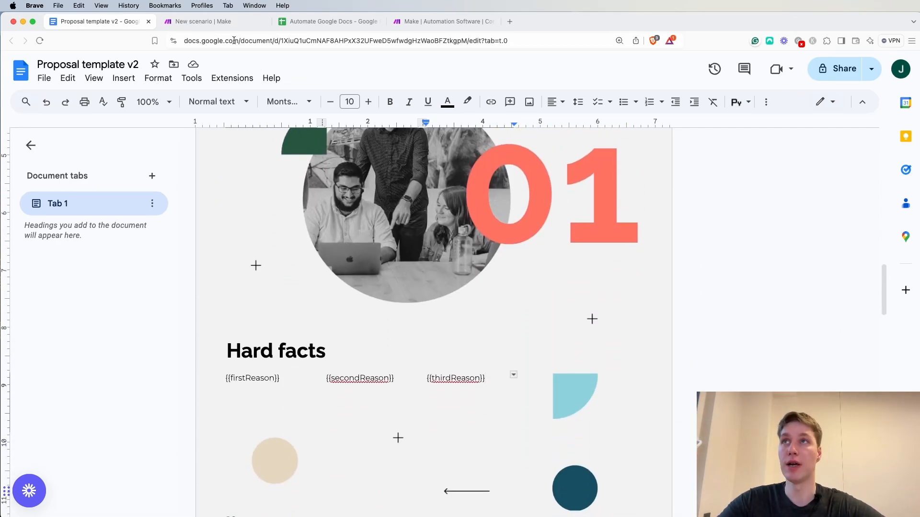
Switch to the Google Doc generation scenario in Make and add a Google Sheets Search Rows module as its first module
{"action": "left_click", "coordinate": [223, 25]}
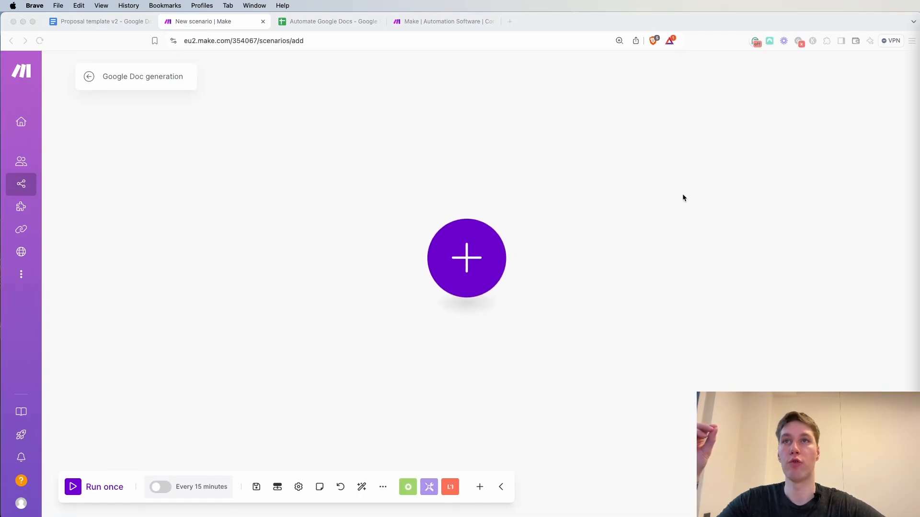
{"action": "left_click", "coordinate": [460, 253]}
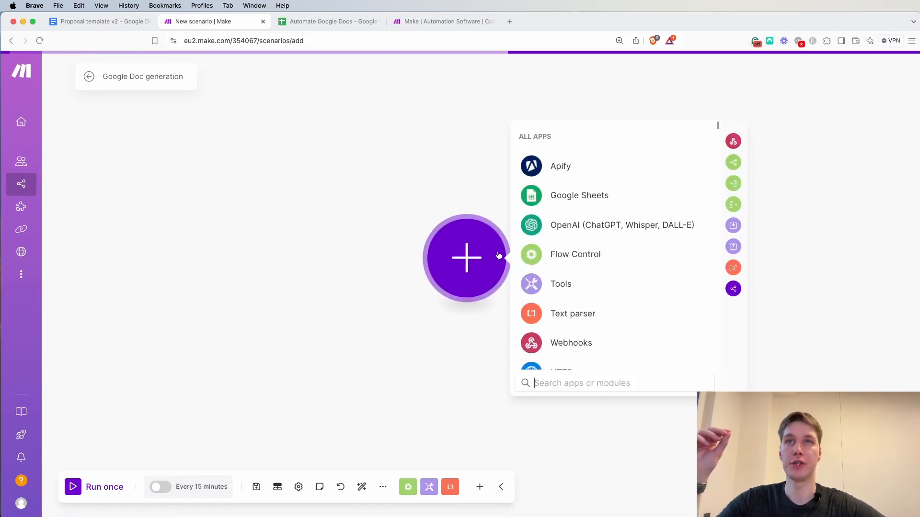
{"action": "left_click", "coordinate": [574, 197]}
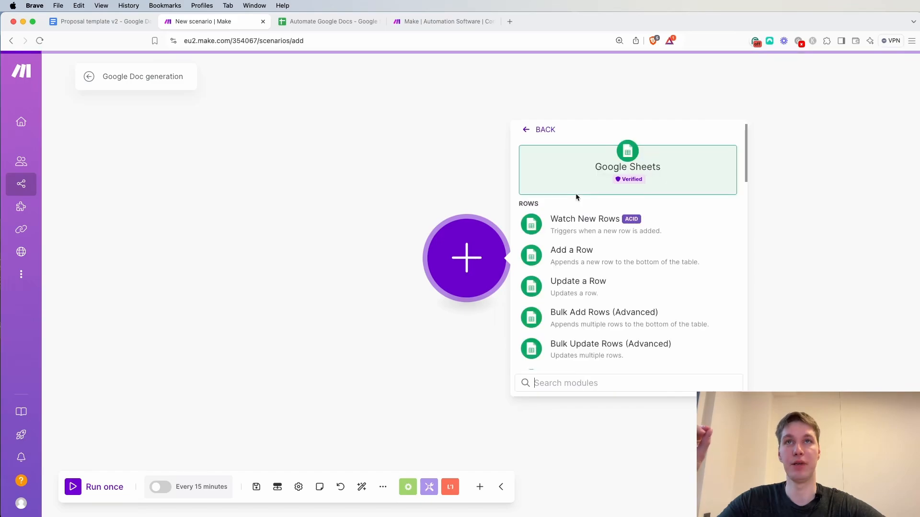
{"action": "scroll", "coordinate": [604, 321], "scroll_direction": "down", "scroll_amount": 5}
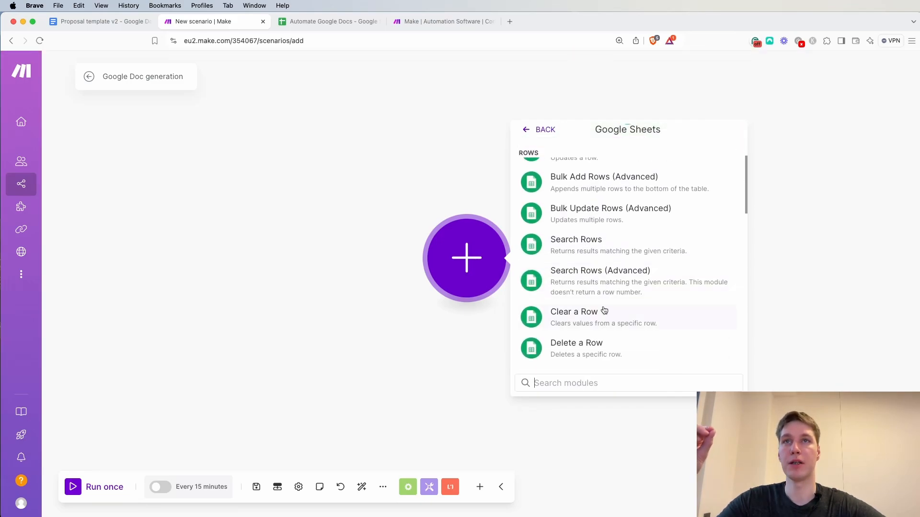
{"action": "left_click", "coordinate": [602, 248]}
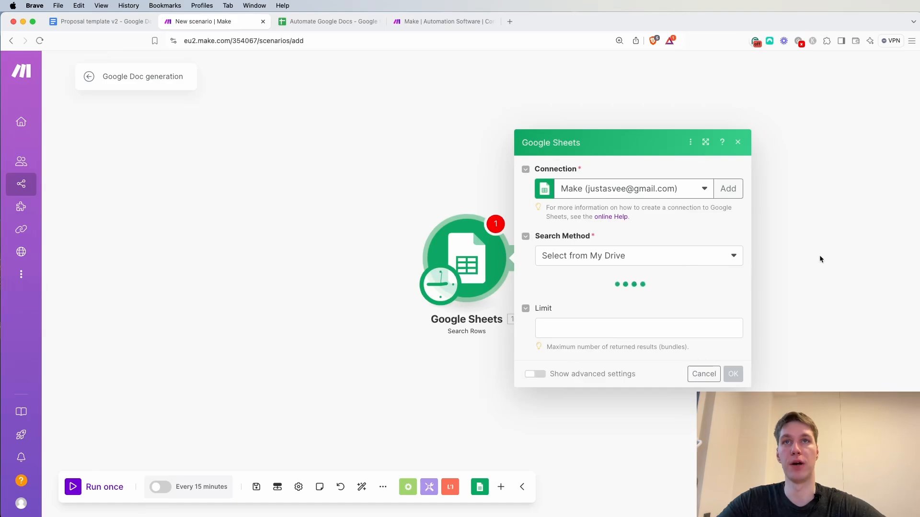
{"action": "left_click_drag", "start_coordinate": [820, 255], "coordinate": [695, 255]}
Open the module's spreadsheet choices and examine the spreadsheet ID in the URL of the Automate Google Docs spreadsheet
{"action": "left_click", "coordinate": [491, 292]}
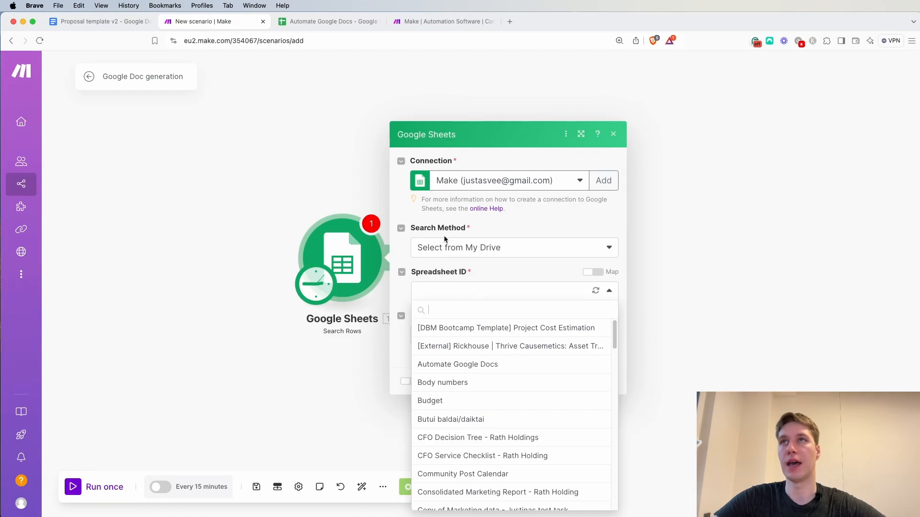
{"action": "left_click", "coordinate": [308, 21]}
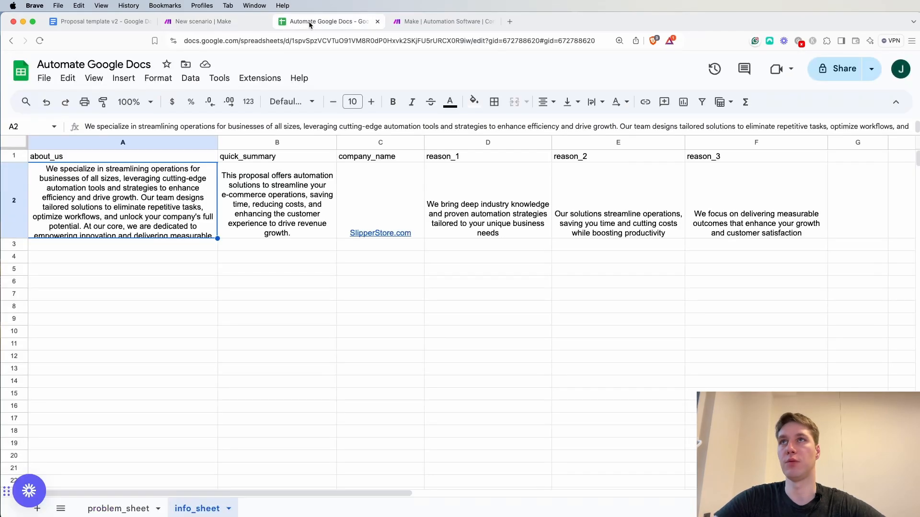
{"action": "double_click", "coordinate": [366, 40]}
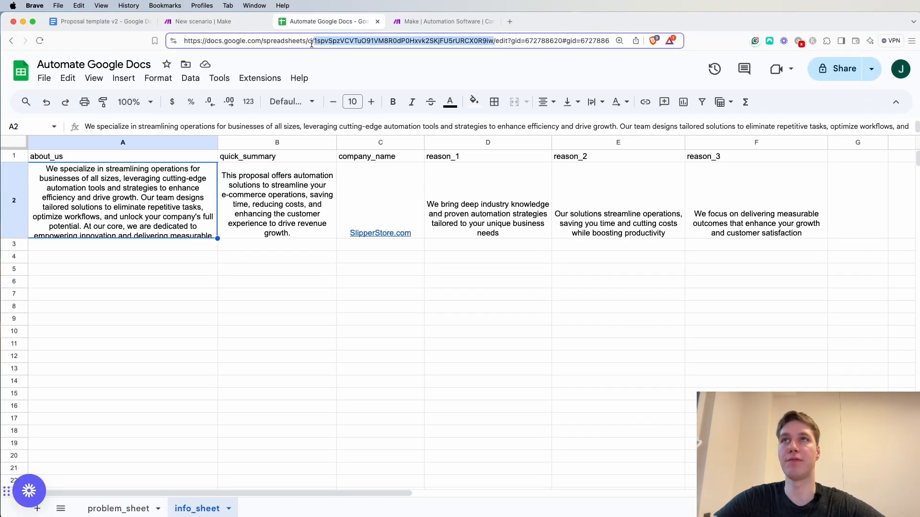
{"action": "left_click", "coordinate": [203, 21]}
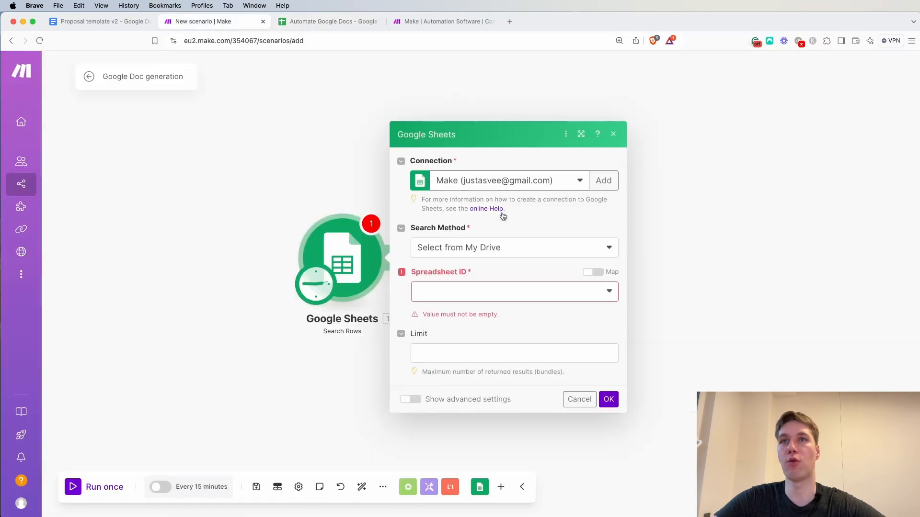
Set the Search Rows module to the Automate Google Docs spreadsheet and info_sheet, checking the sheet name in the spreadsheet
{"action": "left_click", "coordinate": [586, 293]}
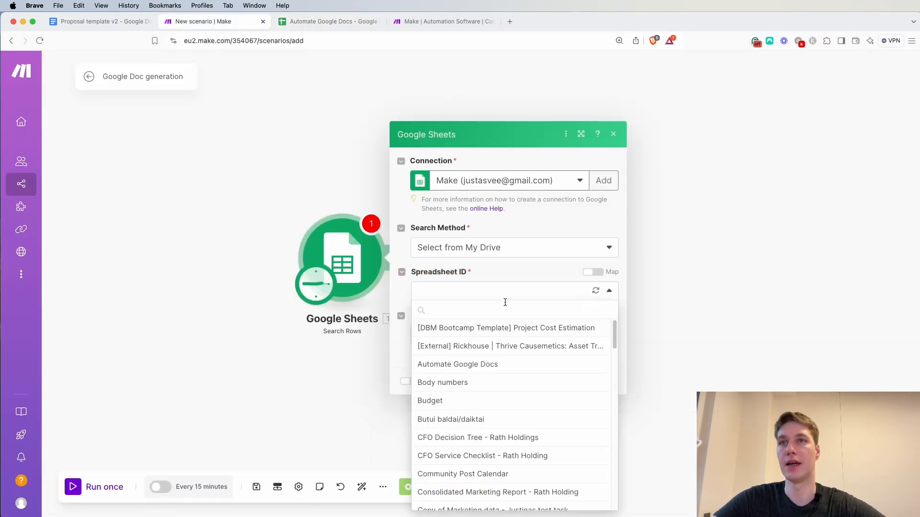
{"action": "left_click", "coordinate": [484, 365]}
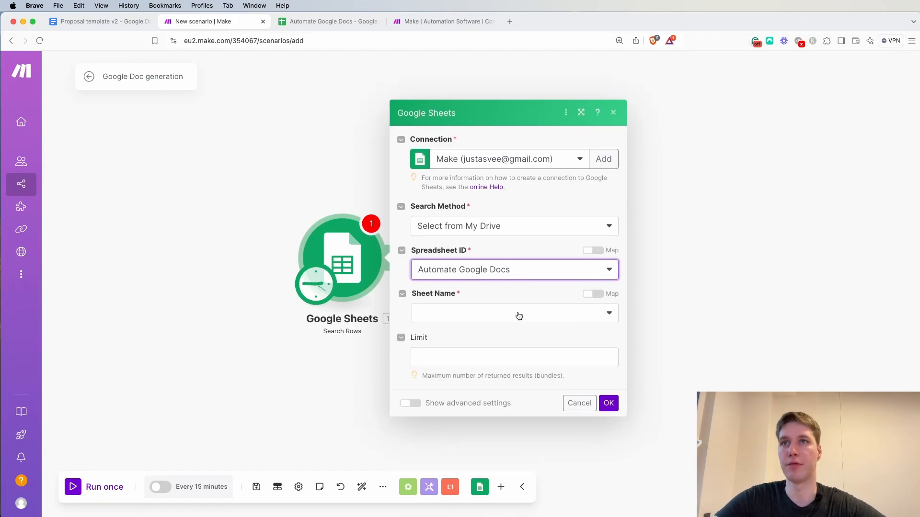
{"action": "left_click", "coordinate": [528, 312]}
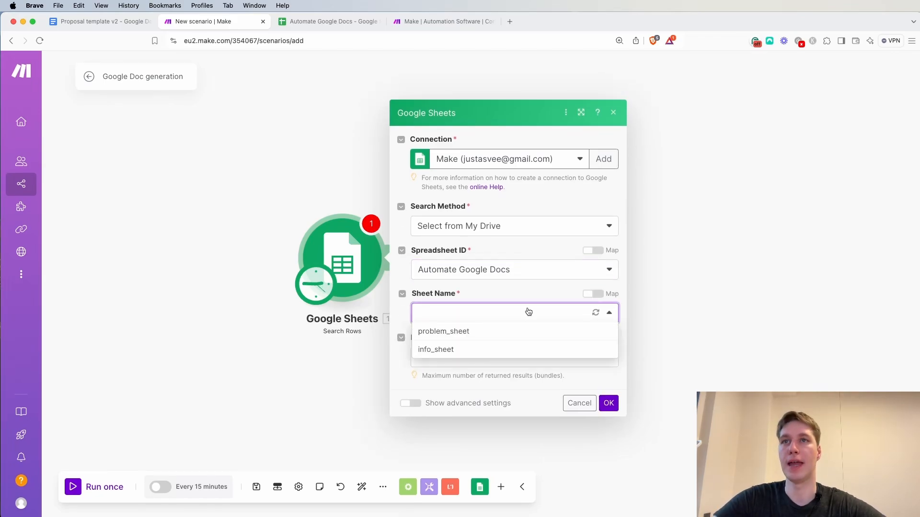
{"action": "left_click", "coordinate": [447, 355]}
{"action": "left_click", "coordinate": [318, 21]}
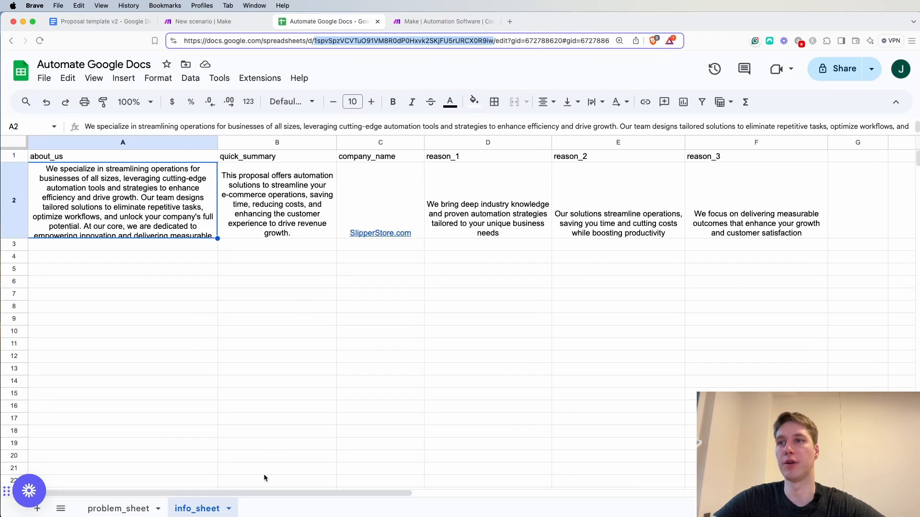
{"action": "left_click", "coordinate": [223, 23]}
Filter the row search on about_us (A) with the Exists operator, check the column in the spreadsheet, and confirm the module settings
{"action": "scroll", "coordinate": [560, 414], "scroll_direction": "down", "scroll_amount": 5}
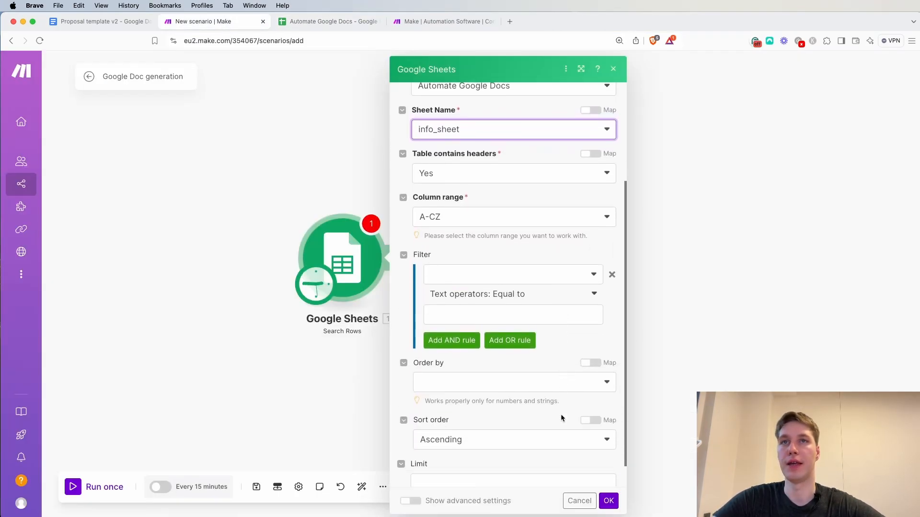
{"action": "left_click", "coordinate": [594, 275]}
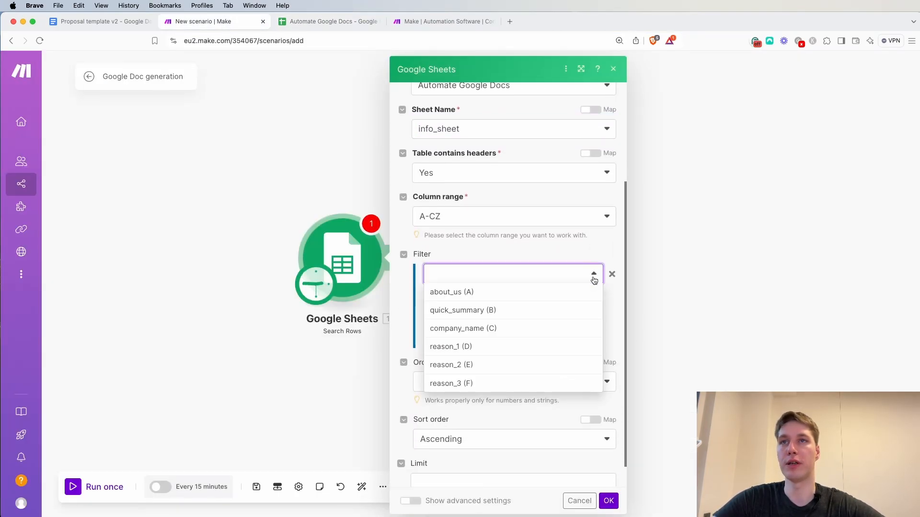
{"action": "left_click", "coordinate": [506, 293]}
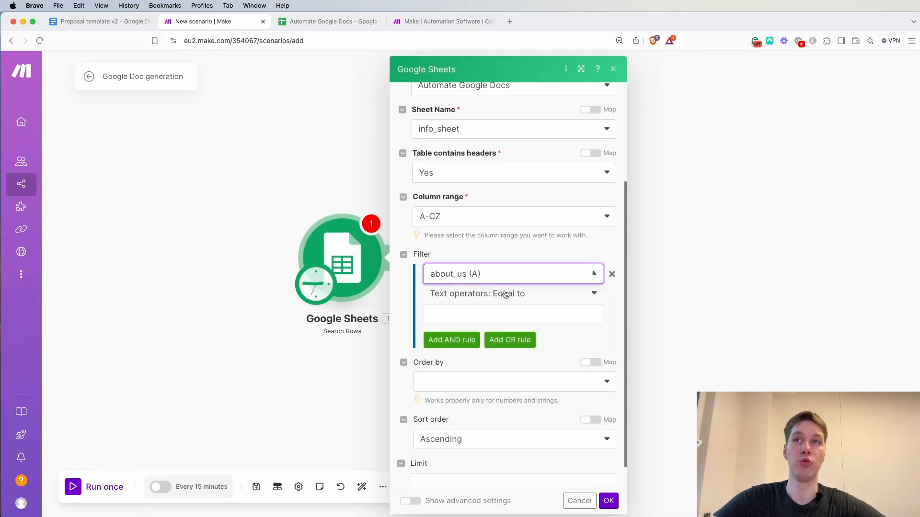
{"action": "left_click", "coordinate": [494, 293]}
{"action": "left_click", "coordinate": [472, 344]}
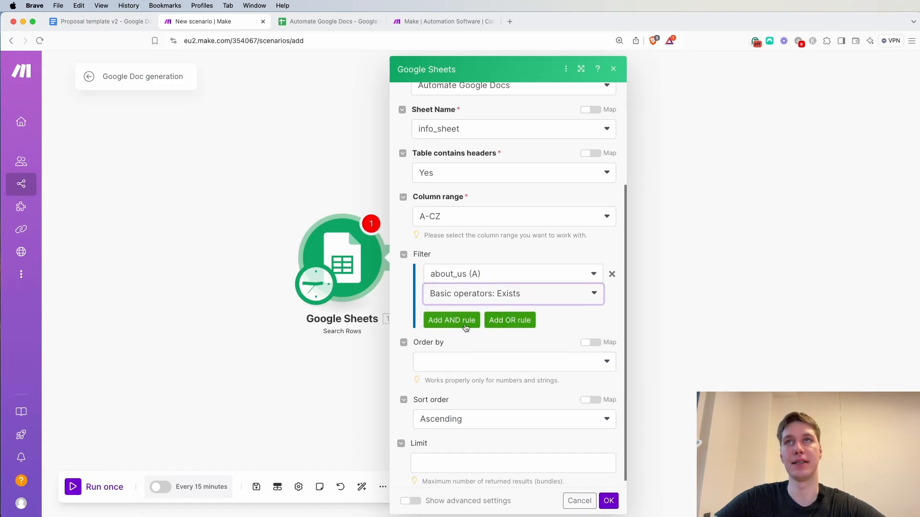
{"action": "left_click", "coordinate": [327, 21]}
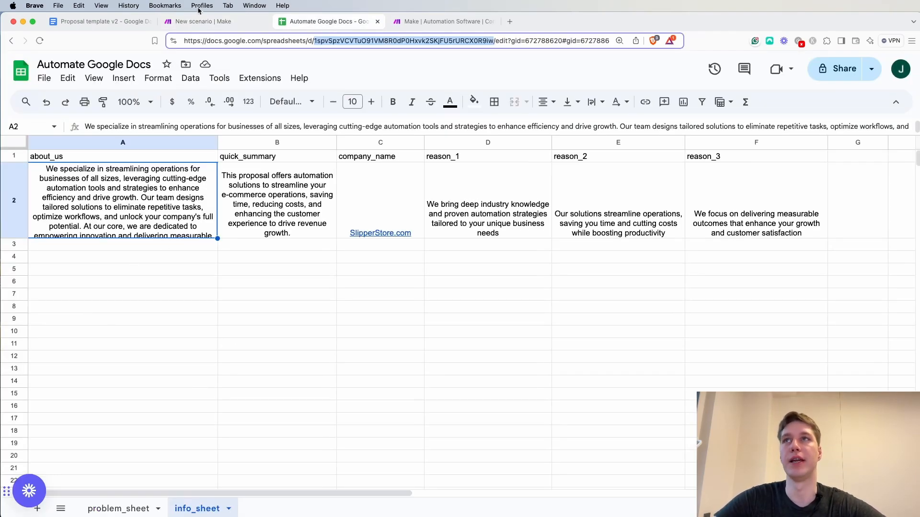
{"action": "left_click", "coordinate": [206, 22]}
{"action": "scroll", "coordinate": [599, 434], "scroll_direction": "down", "scroll_amount": 1}
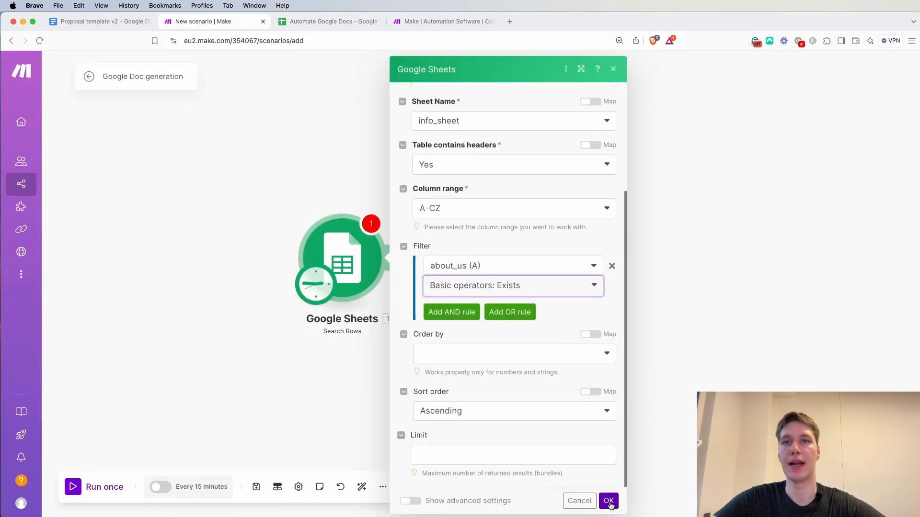
{"action": "left_click", "coordinate": [608, 501]}
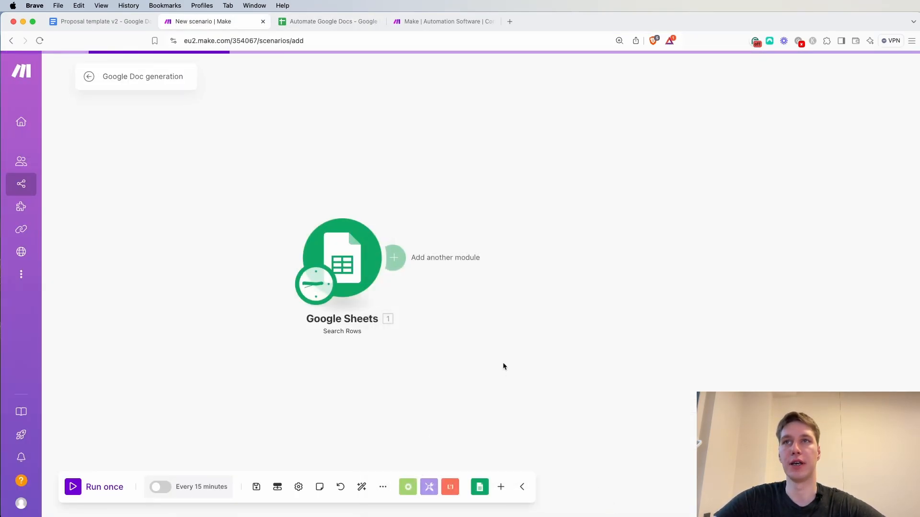
Run only the Google Sheets Search Rows module and examine the fields in its output bundle
{"action": "right_click", "coordinate": [368, 283]}
{"action": "left_click", "coordinate": [393, 309]}
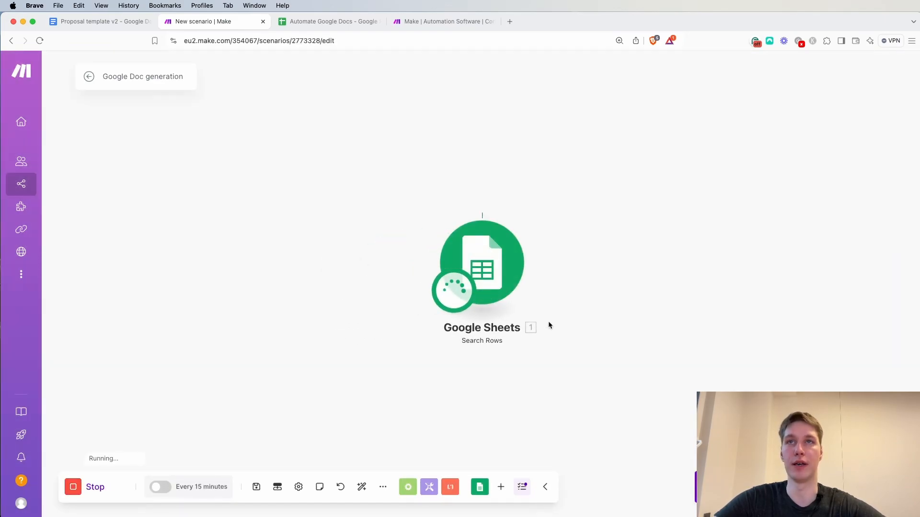
{"action": "left_click_drag", "start_coordinate": [696, 314], "coordinate": [598, 314]}
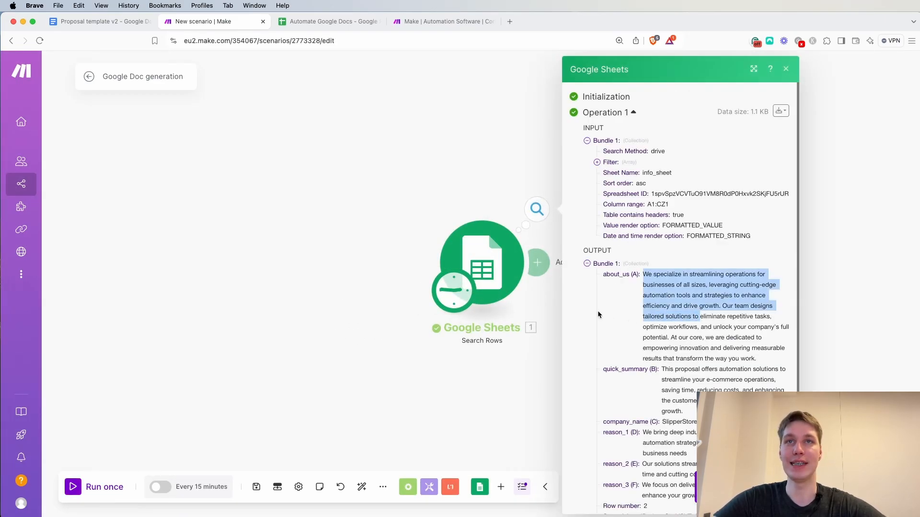
{"action": "left_click_drag", "start_coordinate": [875, 275], "coordinate": [624, 251]}
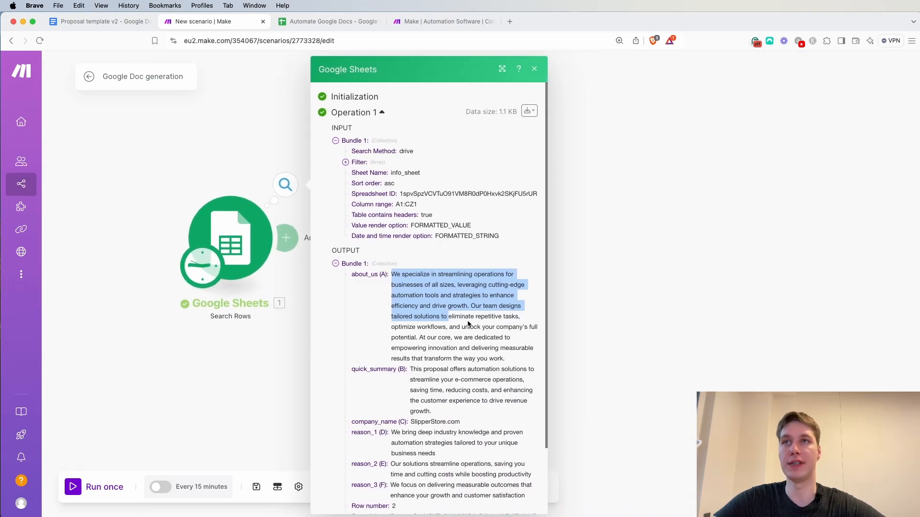
{"action": "scroll", "coordinate": [469, 324], "scroll_direction": "down", "scroll_amount": 3}
{"action": "scroll", "coordinate": [469, 321], "scroll_direction": "down", "scroll_amount": 1}
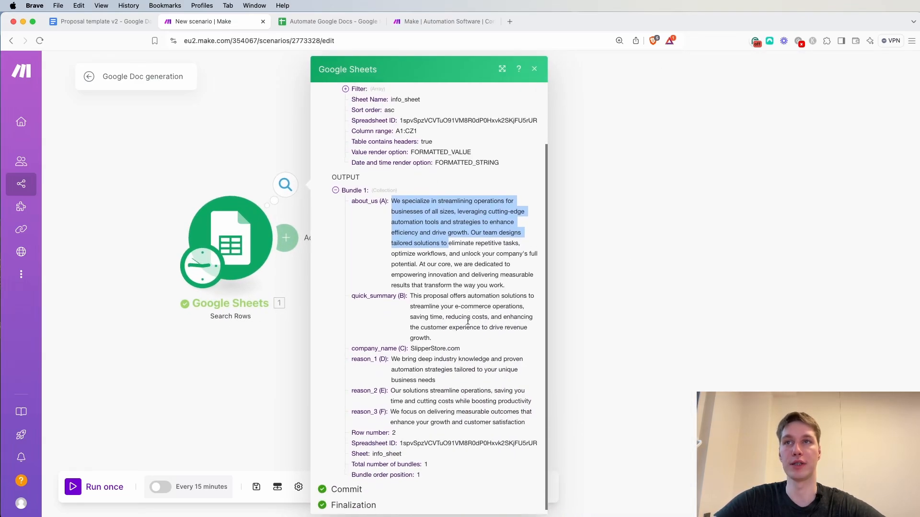
{"action": "left_click", "coordinate": [643, 293]}
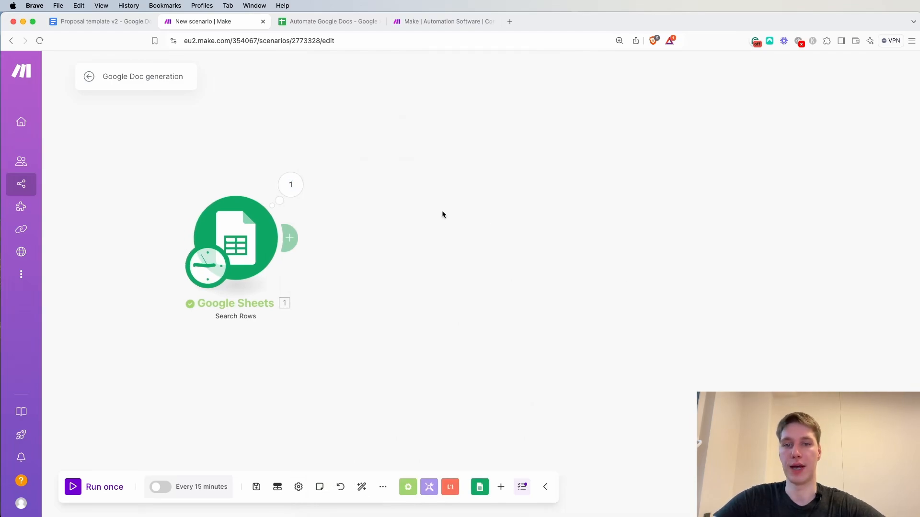
Add a Google Docs Create a Document from a Template module after the Search Rows module
{"action": "left_click_drag", "start_coordinate": [447, 215], "coordinate": [516, 214]}
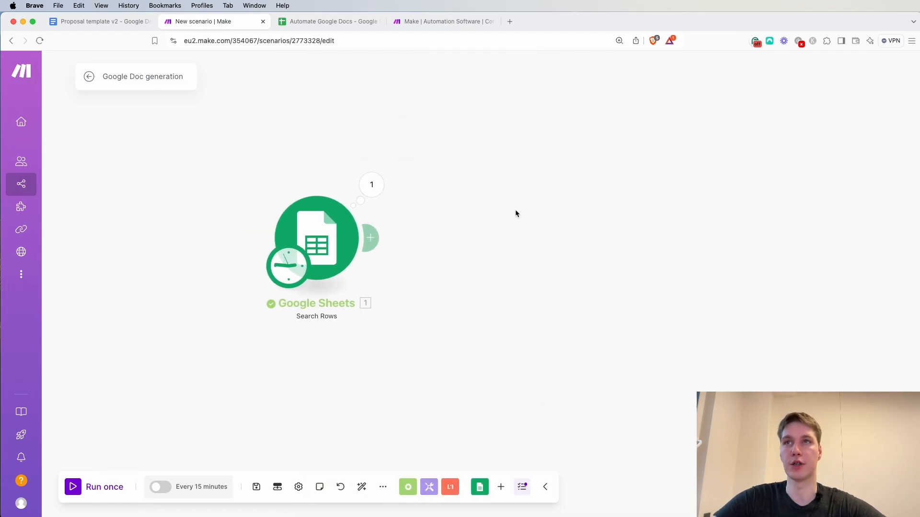
{"action": "left_click", "coordinate": [384, 238]}
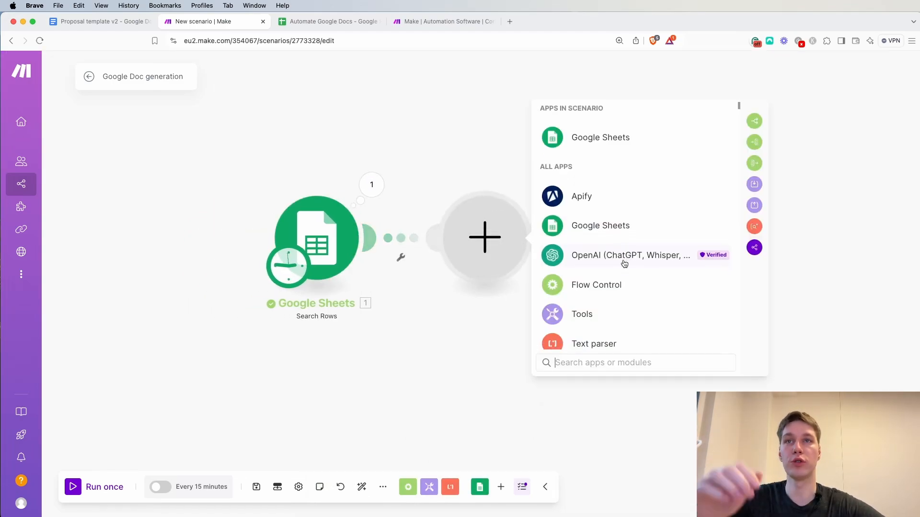
{"action": "type", "text": "goog"}
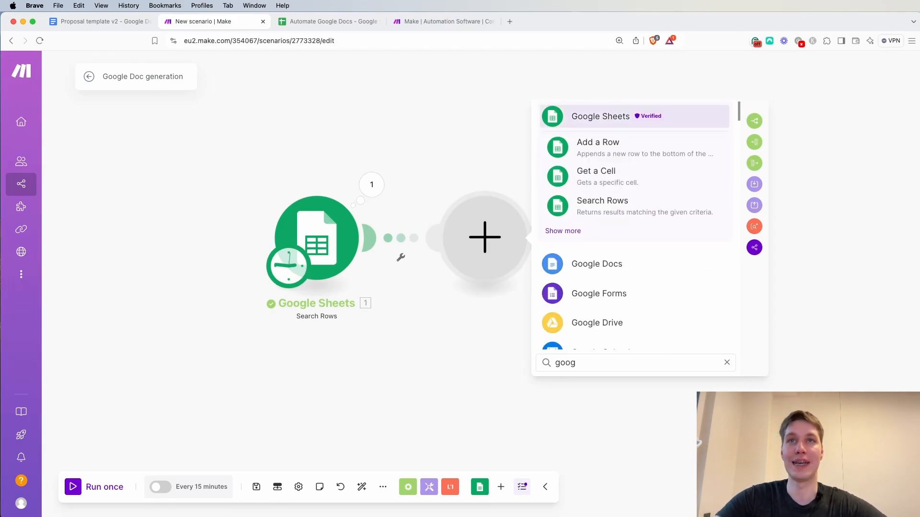
{"action": "left_click", "coordinate": [610, 263]}
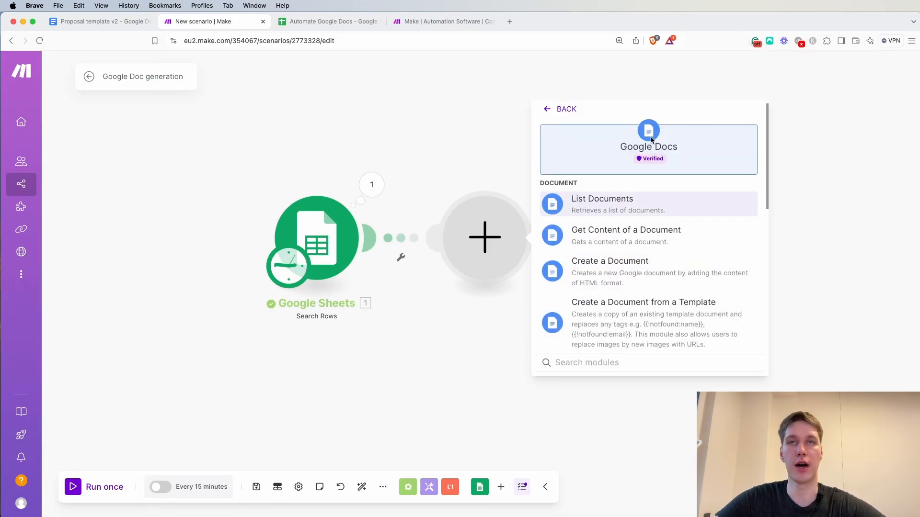
{"action": "left_click", "coordinate": [666, 336]}
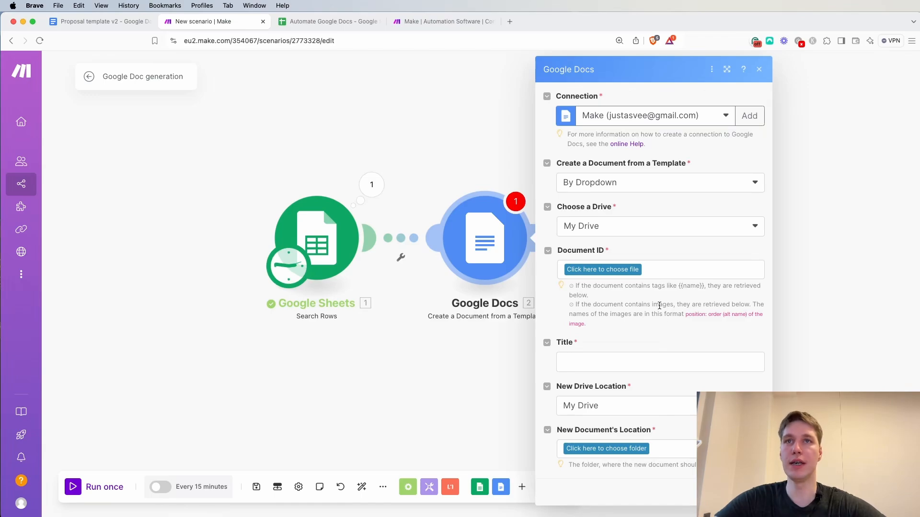
Set the template document to Proposal template v2 from the MAKE / 2024-12-04_Automate Google Docs folder
{"action": "left_click", "coordinate": [628, 269]}
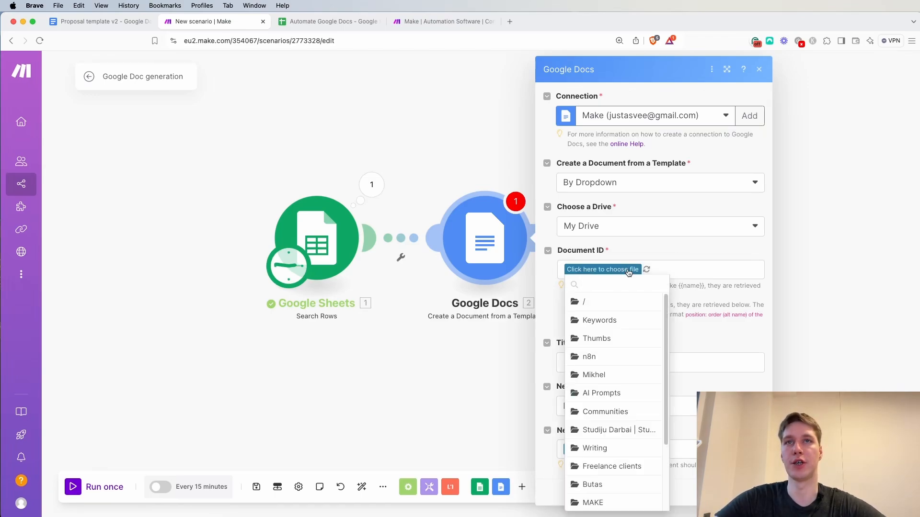
{"action": "scroll", "coordinate": [608, 426], "scroll_direction": "down", "scroll_amount": 2}
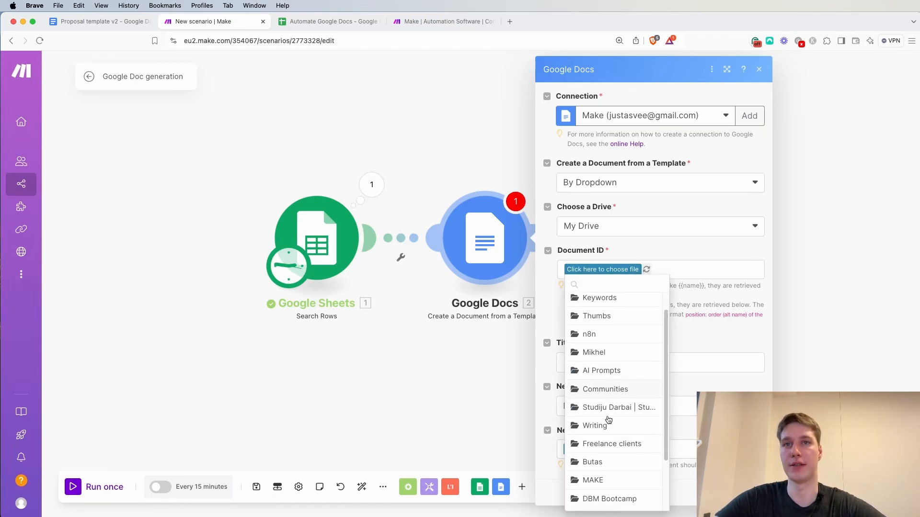
{"action": "left_click", "coordinate": [594, 459]}
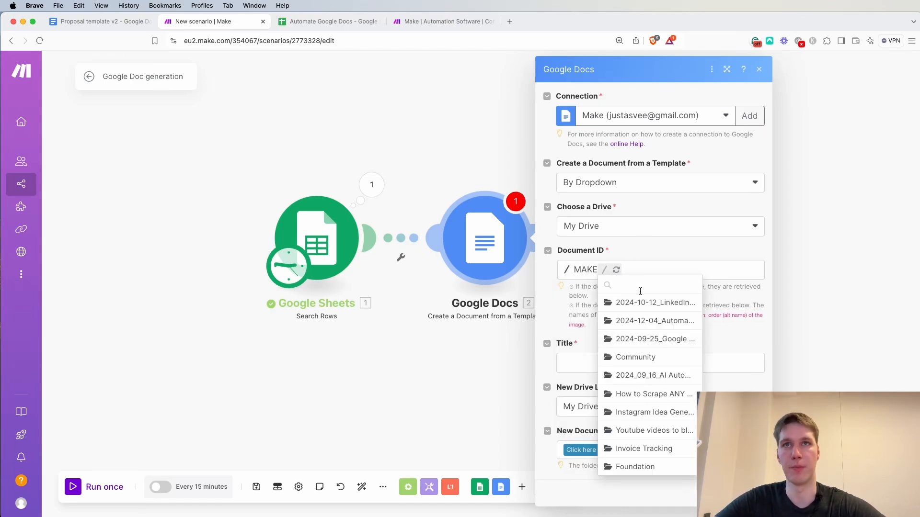
{"action": "left_click", "coordinate": [661, 326]}
{"action": "left_click", "coordinate": [582, 284]}
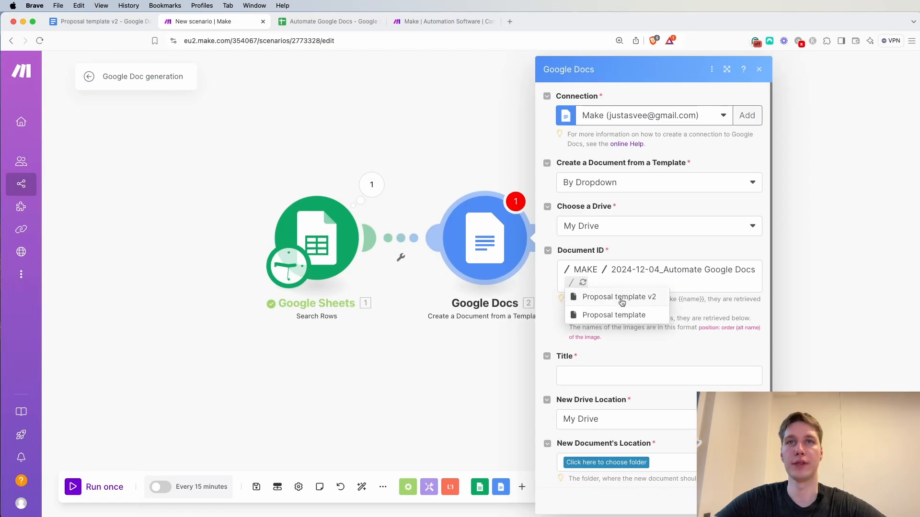
{"action": "left_click", "coordinate": [621, 300]}
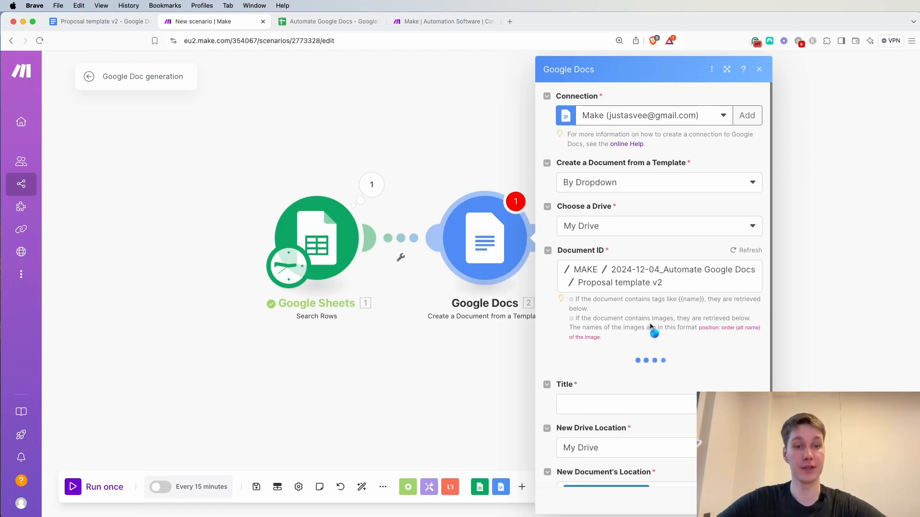
Compare the module's value fields with the placeholders in the Proposal template v2 document, and return to the scenario
{"action": "scroll", "coordinate": [650, 324], "scroll_direction": "down", "scroll_amount": 1}
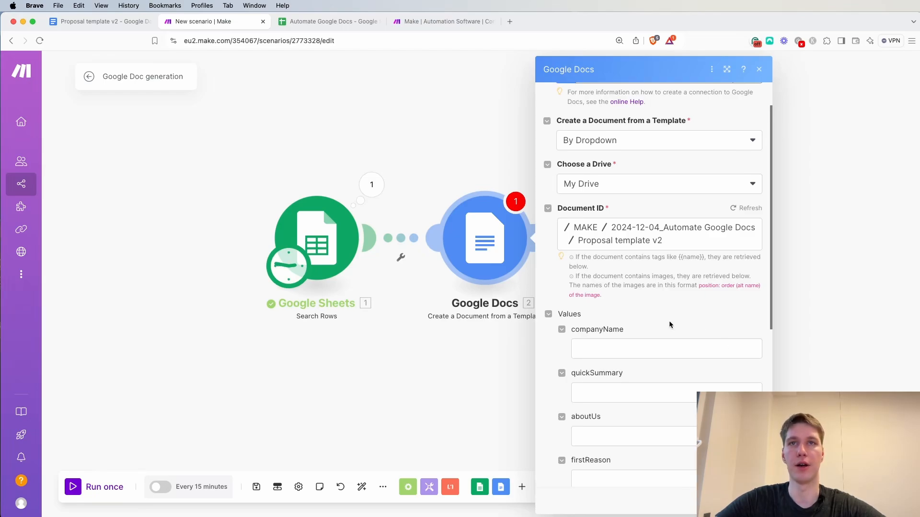
{"action": "scroll", "coordinate": [614, 311], "scroll_direction": "down", "scroll_amount": 5}
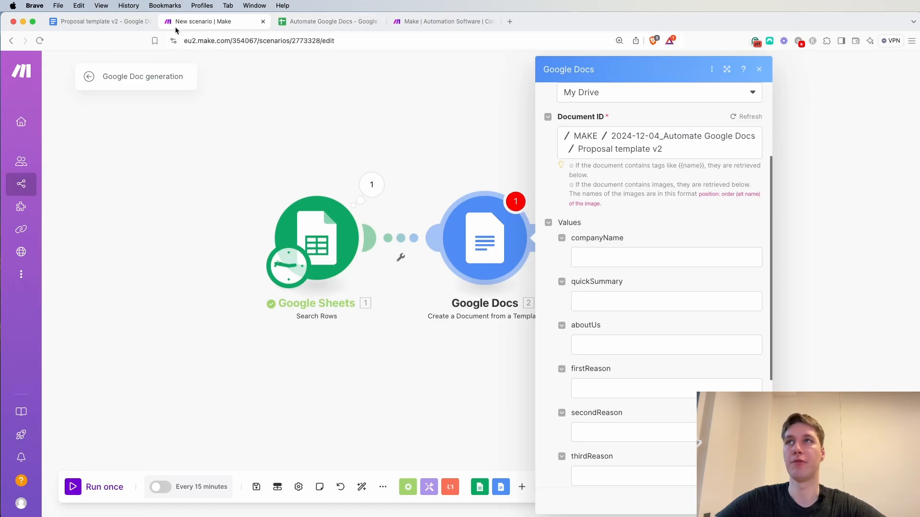
{"action": "left_click", "coordinate": [103, 22]}
{"action": "scroll", "coordinate": [303, 278], "scroll_direction": "up", "scroll_amount": 15}
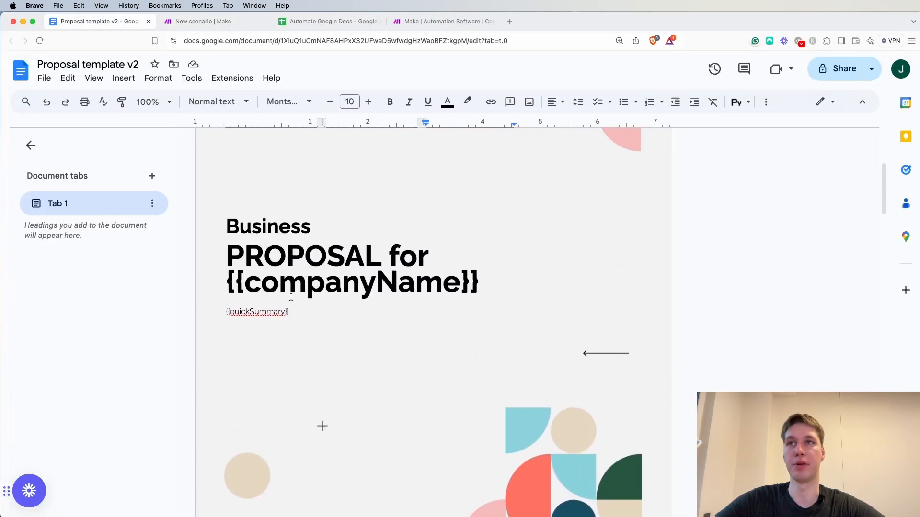
{"action": "scroll", "coordinate": [291, 297], "scroll_direction": "down", "scroll_amount": 2}
{"action": "left_click", "coordinate": [206, 21]}
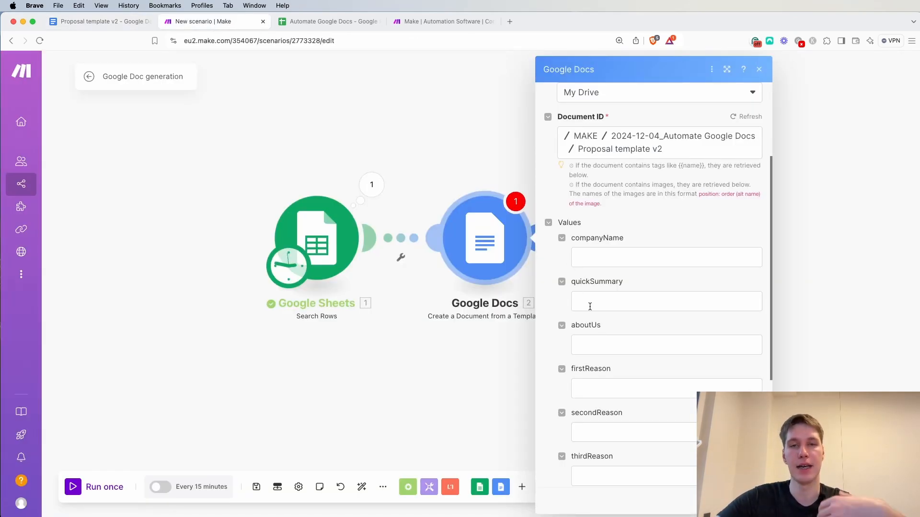
Map companyName to company_name (C), quickSummary to quick_summary (B) and aboutUs to about_us (A)
{"action": "left_click", "coordinate": [609, 259]}
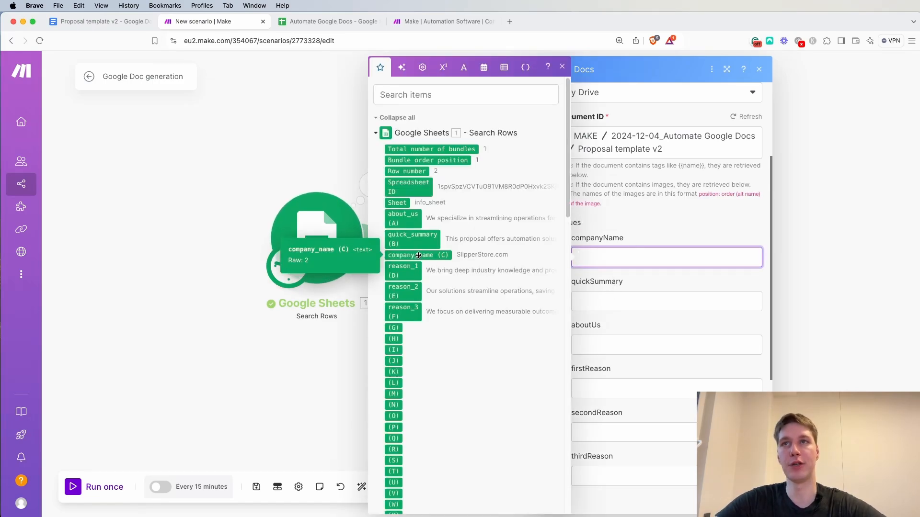
{"action": "left_click_drag", "start_coordinate": [419, 254], "coordinate": [608, 255]}
{"action": "left_click", "coordinate": [616, 302]}
{"action": "left_click_drag", "start_coordinate": [410, 238], "coordinate": [605, 301]}
{"action": "left_click_drag", "start_coordinate": [402, 218], "coordinate": [609, 344]}
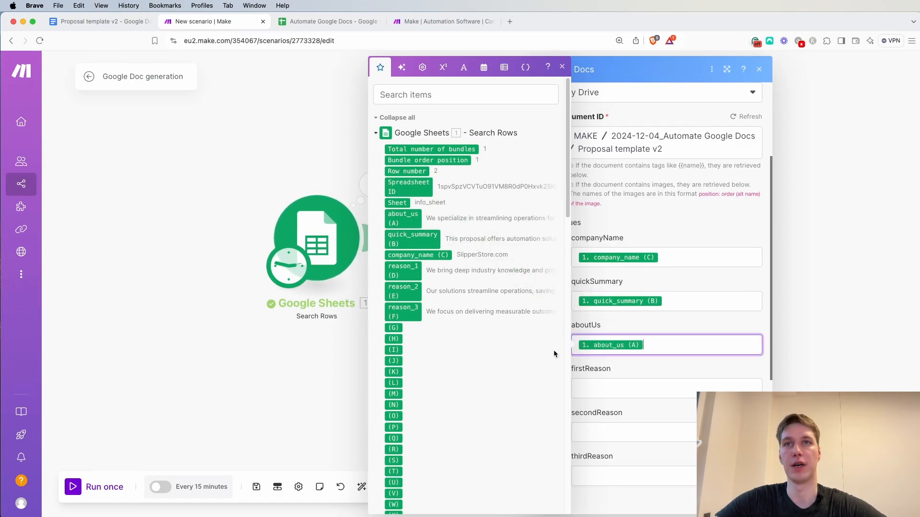
Map firstReason to reason_1 (D), secondReason to reason_2 (E) and thirdReason to reason_3 (F)
{"action": "left_click_drag", "start_coordinate": [402, 271], "coordinate": [598, 386]}
{"action": "scroll", "coordinate": [618, 412], "scroll_direction": "down", "scroll_amount": 1}
{"action": "left_click", "coordinate": [615, 390]}
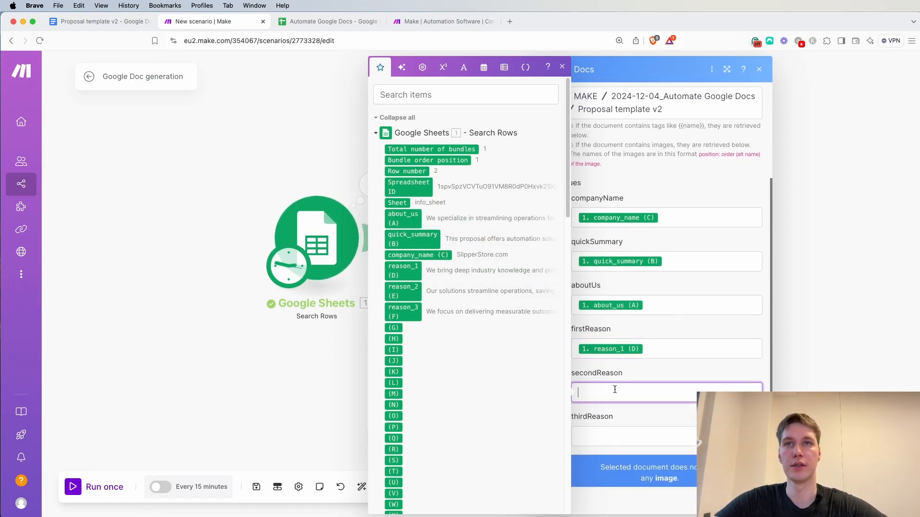
{"action": "left_click_drag", "start_coordinate": [412, 291], "coordinate": [601, 398]}
{"action": "left_click", "coordinate": [599, 431]}
{"action": "left_click_drag", "start_coordinate": [411, 312], "coordinate": [666, 437]}
{"action": "scroll", "coordinate": [633, 384], "scroll_direction": "down", "scroll_amount": 2}
{"action": "scroll", "coordinate": [615, 360], "scroll_direction": "down", "scroll_amount": 1}
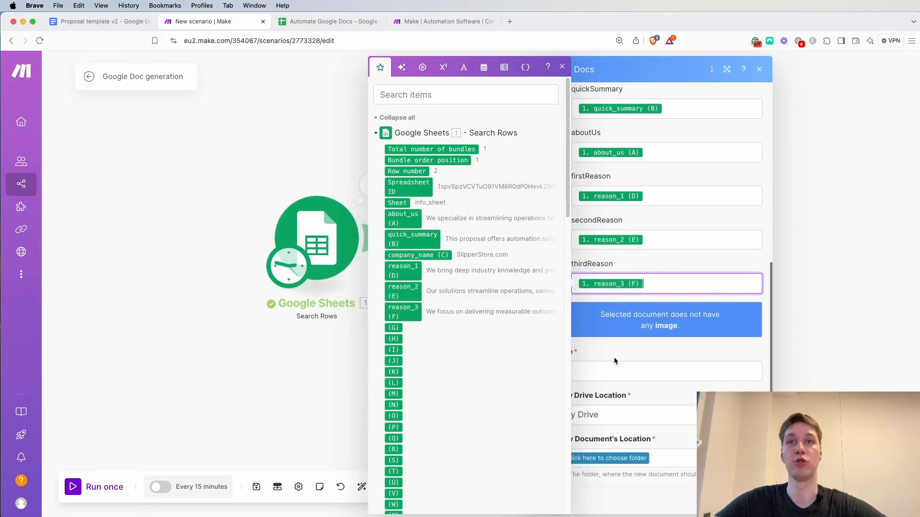
{"action": "left_click", "coordinate": [562, 68]}
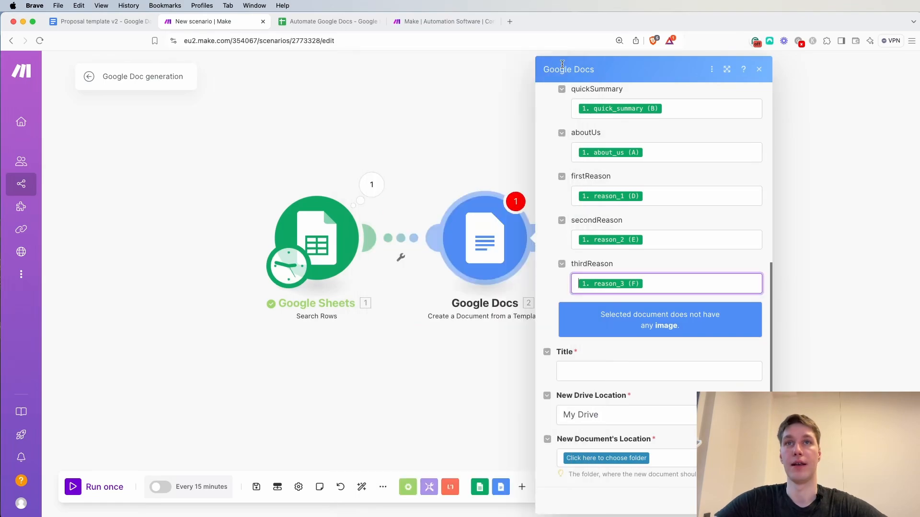
Set the new document's title to "Proposal for" followed by the mapped company_name (C) value
{"action": "left_click", "coordinate": [586, 373]}
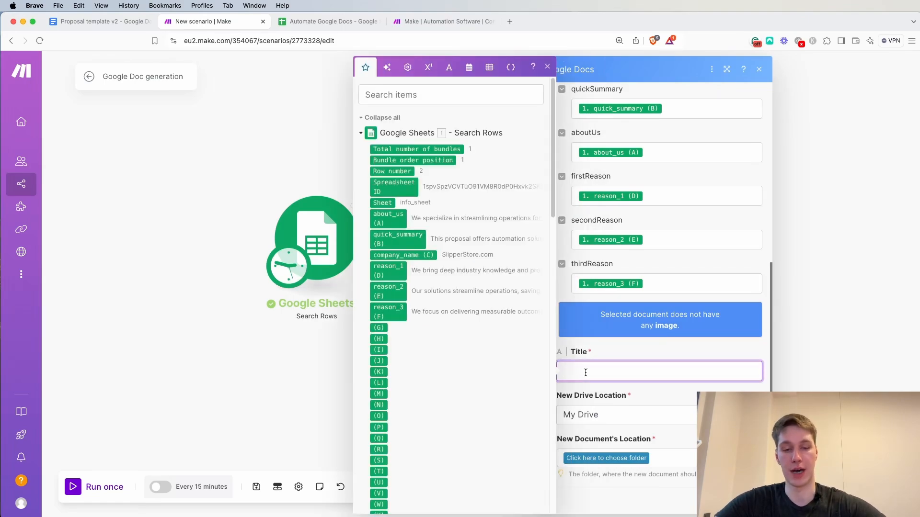
{"action": "type", "text": "Proposal for"}
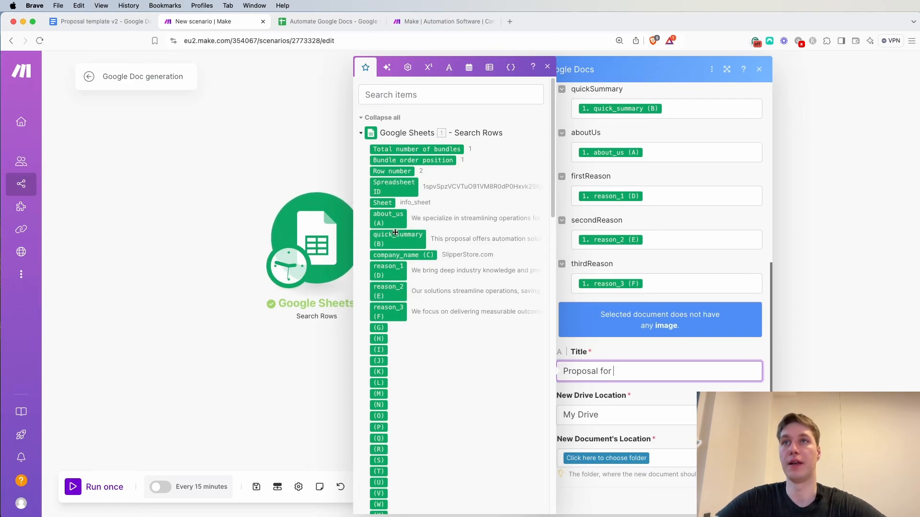
{"action": "left_click_drag", "start_coordinate": [403, 255], "coordinate": [669, 372]}
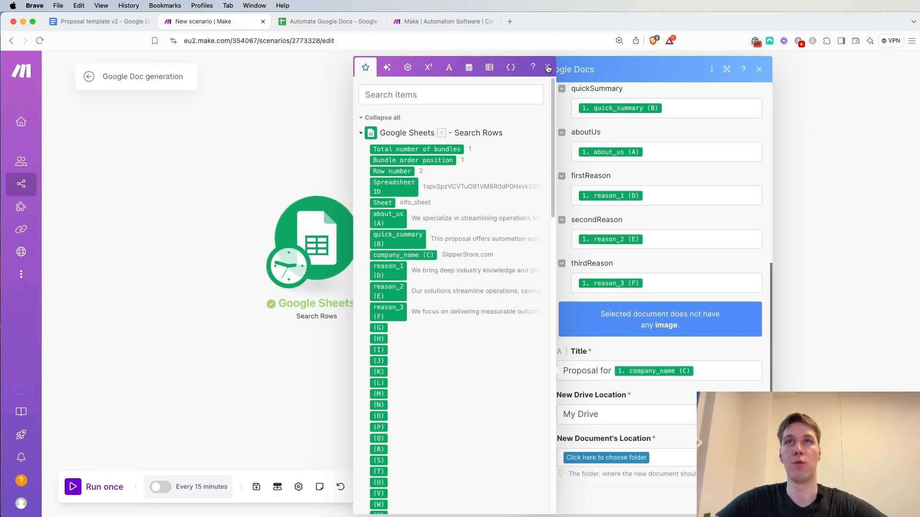
{"action": "left_click", "coordinate": [650, 353]}
Set the new document's location to the MAKE / 2024-12-04_Automate Google Docs folder and confirm the module settings
{"action": "left_click", "coordinate": [618, 457]}
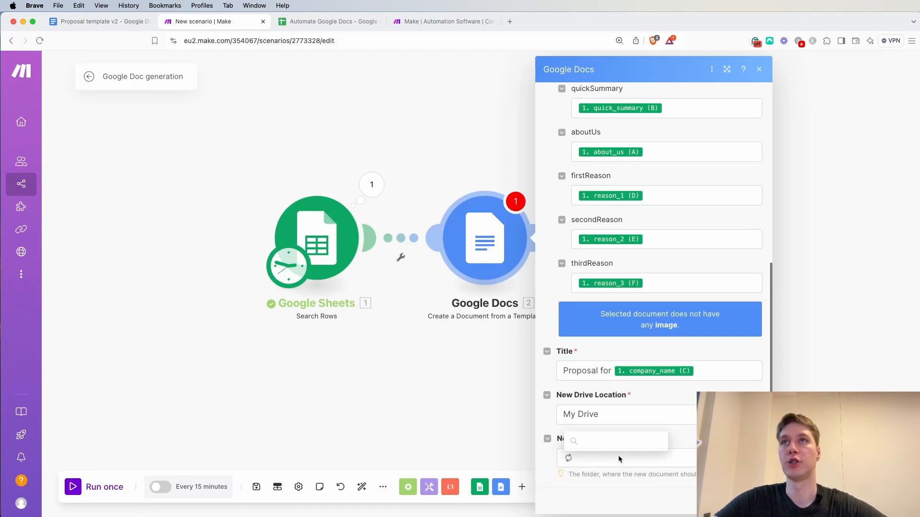
{"action": "scroll", "coordinate": [616, 386], "scroll_direction": "down", "scroll_amount": 5}
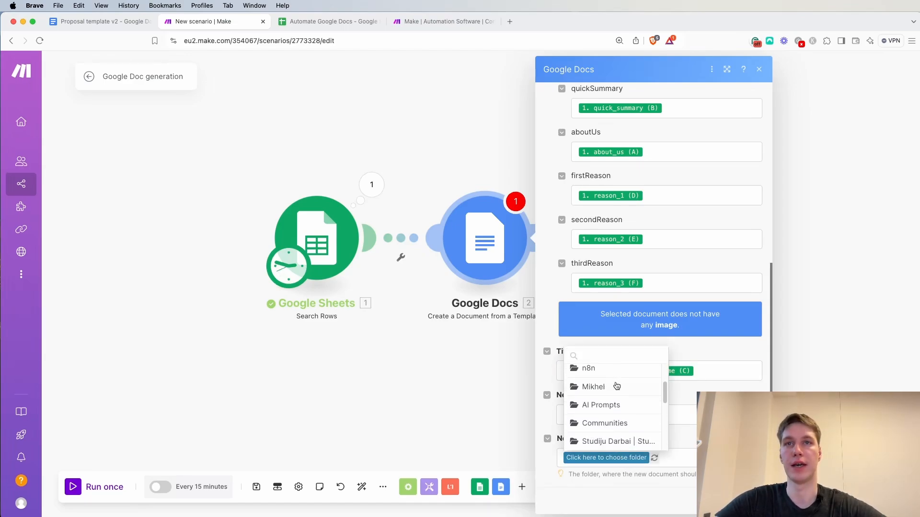
{"action": "scroll", "coordinate": [616, 386], "scroll_direction": "down", "scroll_amount": 2}
{"action": "left_click", "coordinate": [611, 416]}
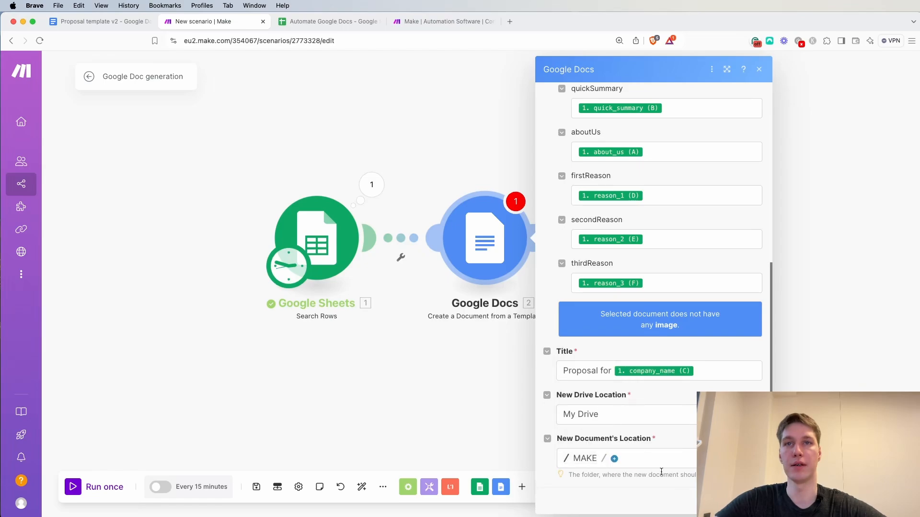
{"action": "left_click", "coordinate": [615, 459]}
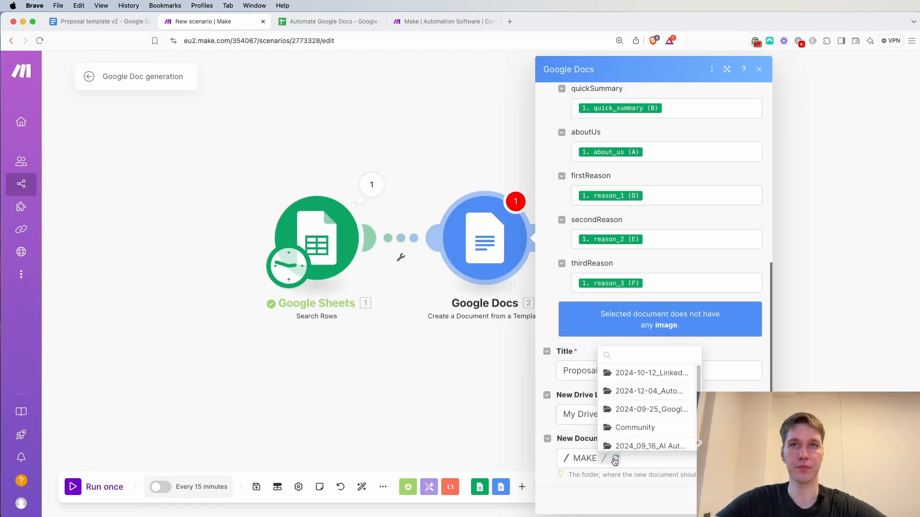
{"action": "left_click", "coordinate": [644, 391]}
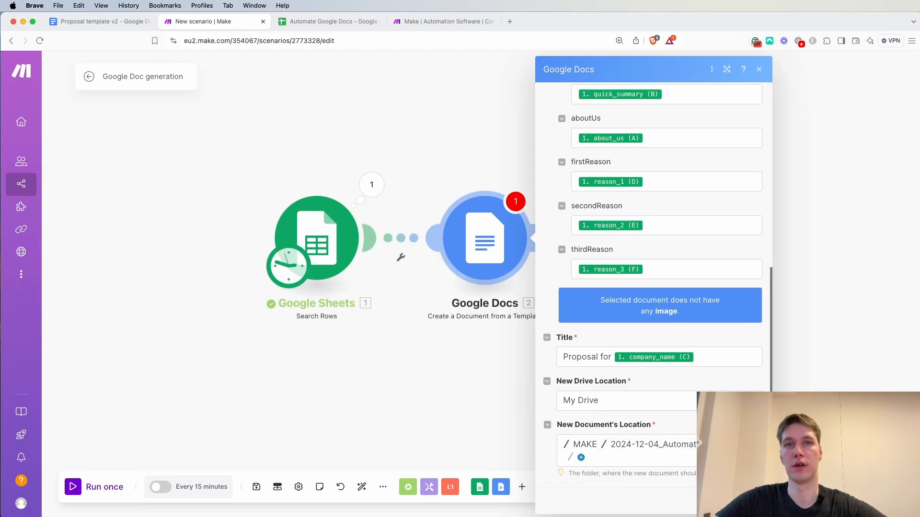
{"action": "left_click", "coordinate": [747, 501]}
Run the whole scenario once to generate the proposal document from the sheet row
{"action": "scroll", "coordinate": [606, 347], "scroll_direction": "down", "scroll_amount": 1}
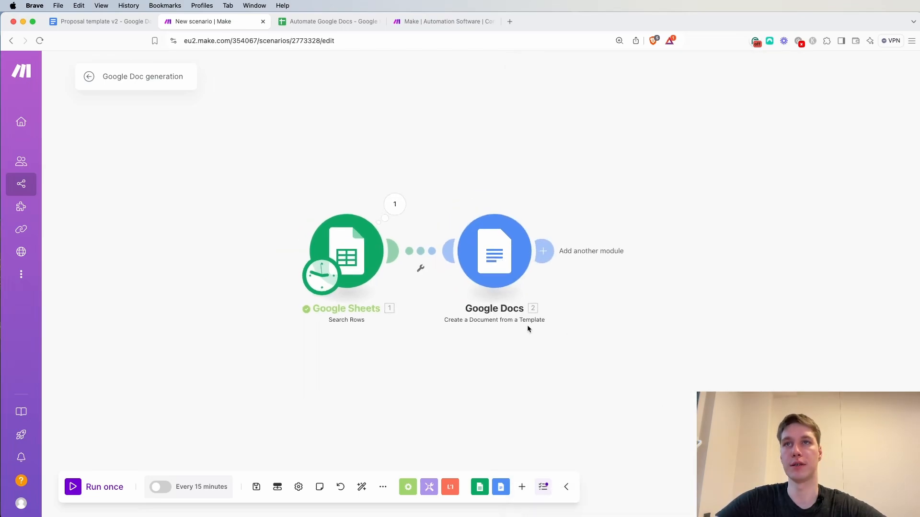
{"action": "scroll", "coordinate": [499, 334], "scroll_direction": "down", "scroll_amount": 1}
{"action": "left_click_drag", "start_coordinate": [483, 339], "coordinate": [514, 341]}
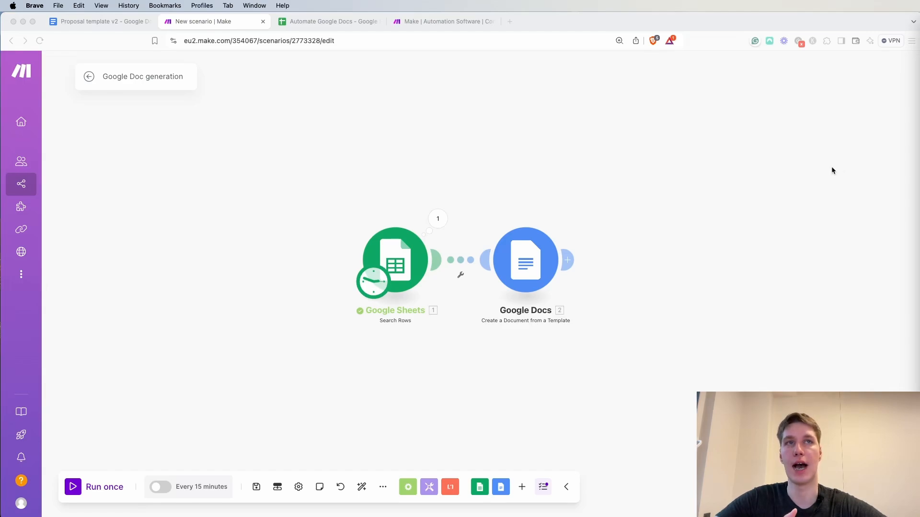
{"action": "left_click", "coordinate": [96, 484]}
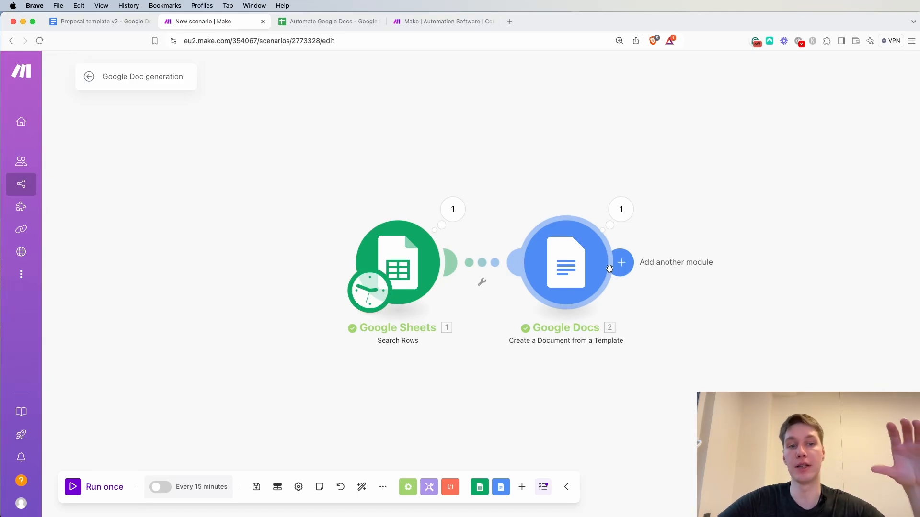
Inspect the Google Docs module's run output and copy the Web View Link of the generated document
{"action": "left_click", "coordinate": [623, 219]}
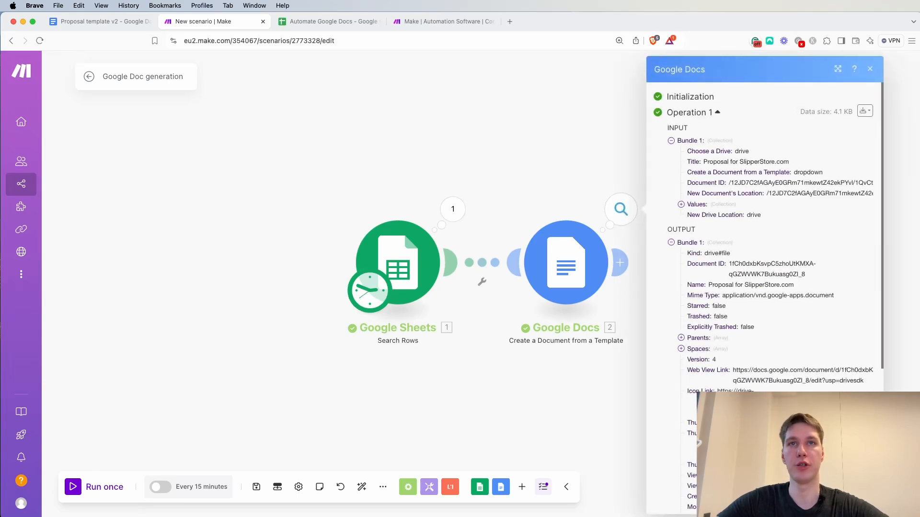
{"action": "scroll", "coordinate": [701, 204], "scroll_direction": "down", "scroll_amount": 5}
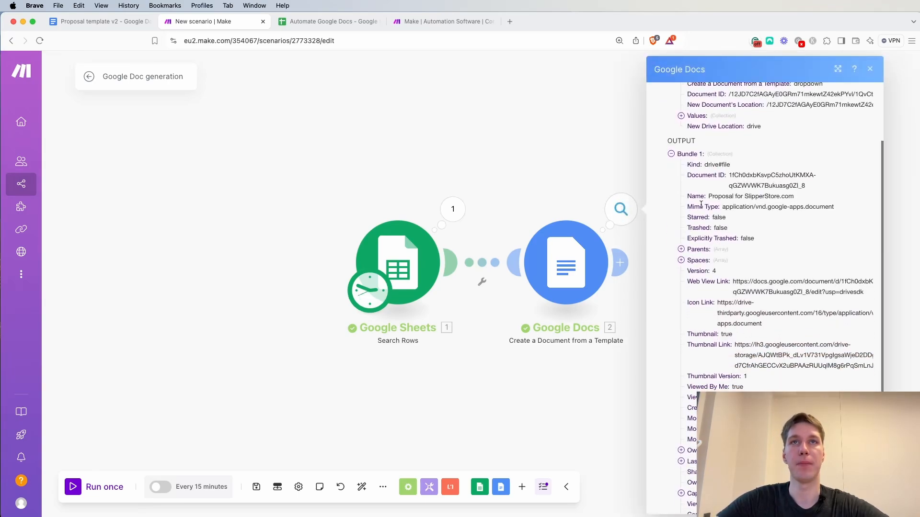
{"action": "scroll", "coordinate": [791, 230], "scroll_direction": "down", "scroll_amount": 3}
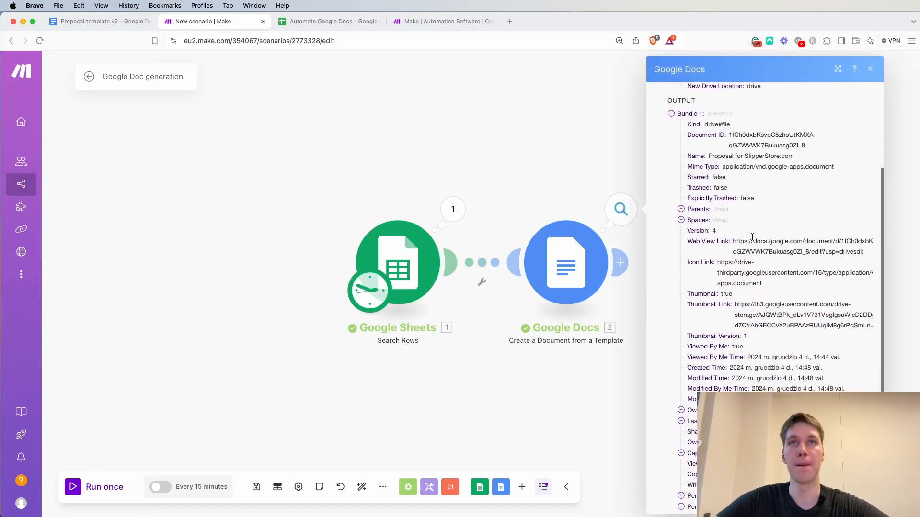
{"action": "left_click_drag", "start_coordinate": [864, 236], "coordinate": [734, 227]}
{"action": "key", "text": "super+c"}
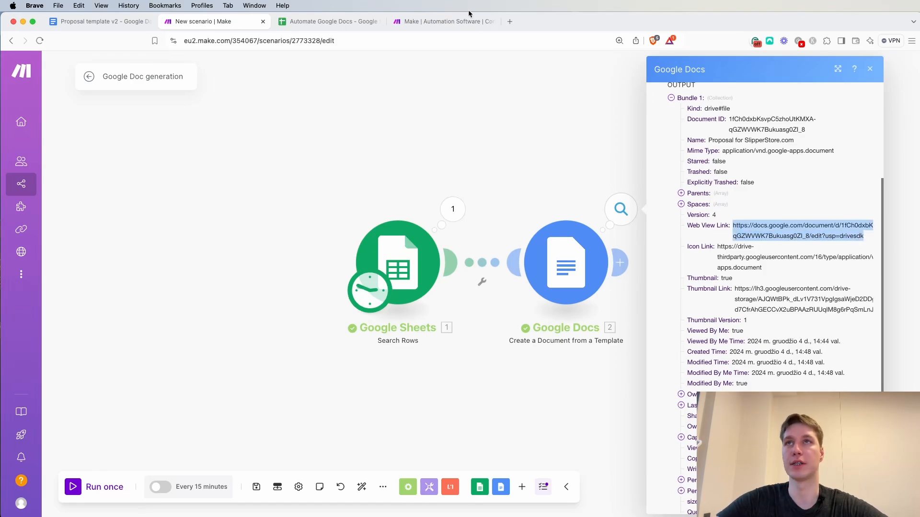
Open the copied Web View Link in a new browser tab
{"action": "left_click", "coordinate": [509, 21]}
{"action": "key", "text": "super+v"}
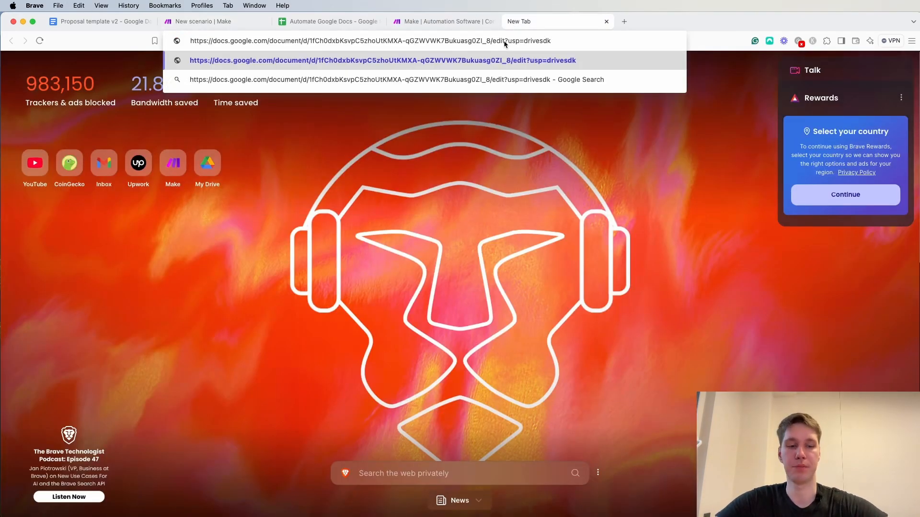
{"action": "key", "text": "Return"}
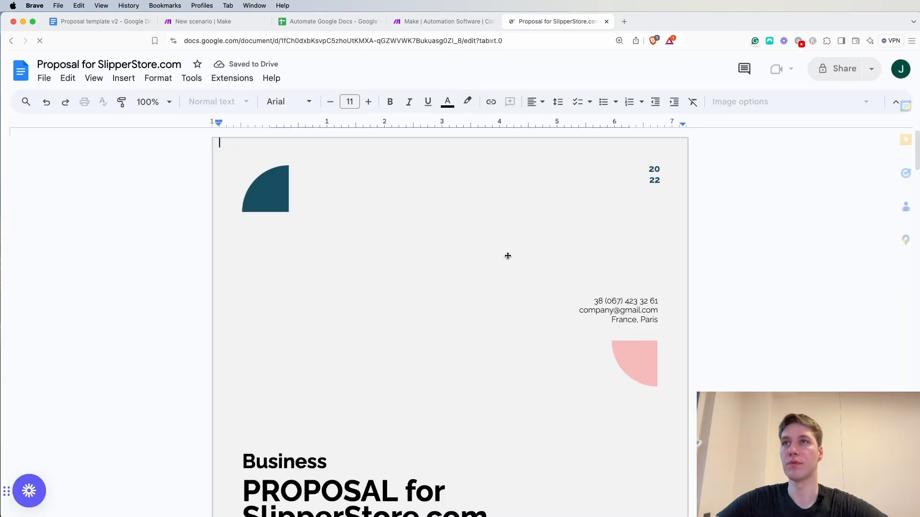
Compare the generated proposal's cover title and summary with the sheet's company_name cell and the template's {{companyName}} and {{quickSummary}} placeholders
{"action": "scroll", "coordinate": [508, 257], "scroll_direction": "down", "scroll_amount": 3}
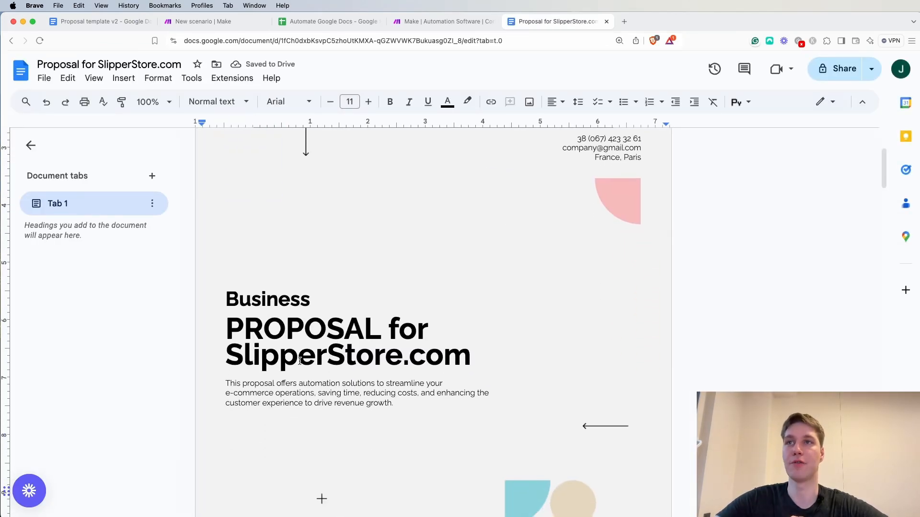
{"action": "left_click", "coordinate": [328, 21]}
{"action": "left_click", "coordinate": [393, 177]}
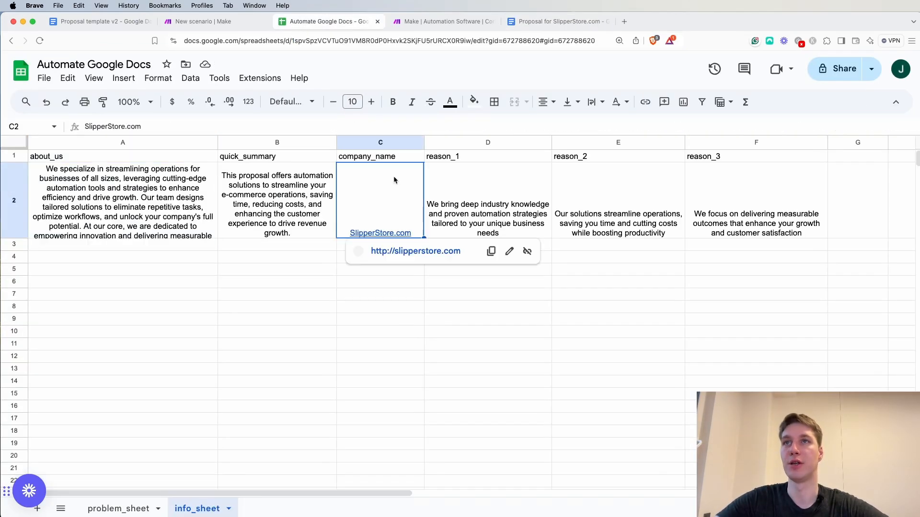
{"action": "left_click", "coordinate": [542, 22]}
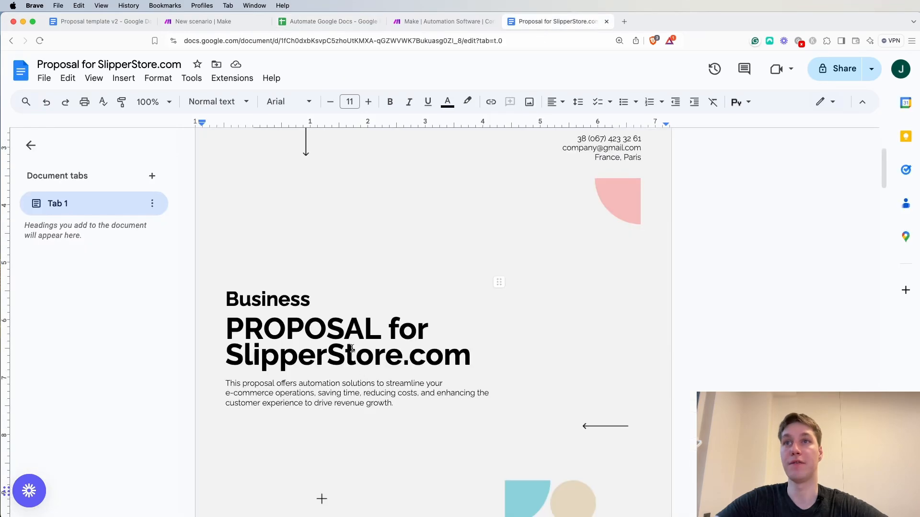
{"action": "left_click", "coordinate": [111, 22]}
{"action": "left_click", "coordinate": [571, 23]}
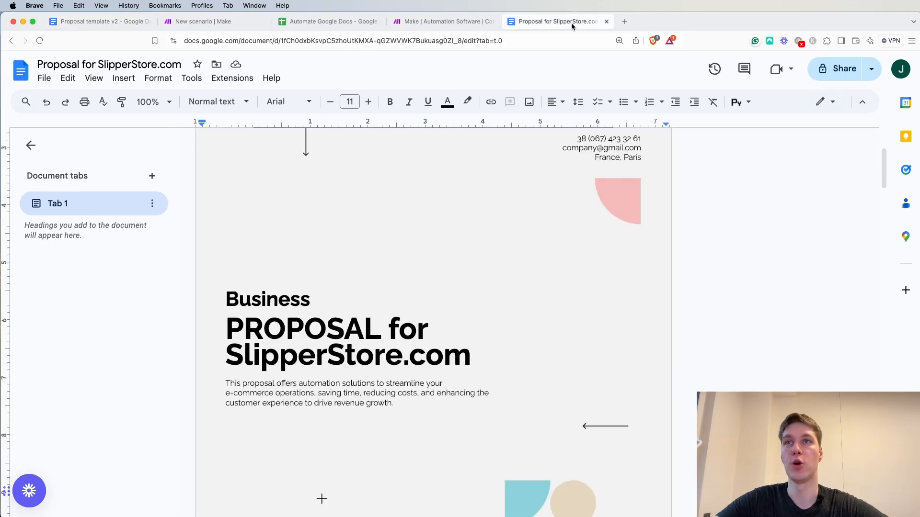
{"action": "scroll", "coordinate": [451, 381], "scroll_direction": "down", "scroll_amount": 2}
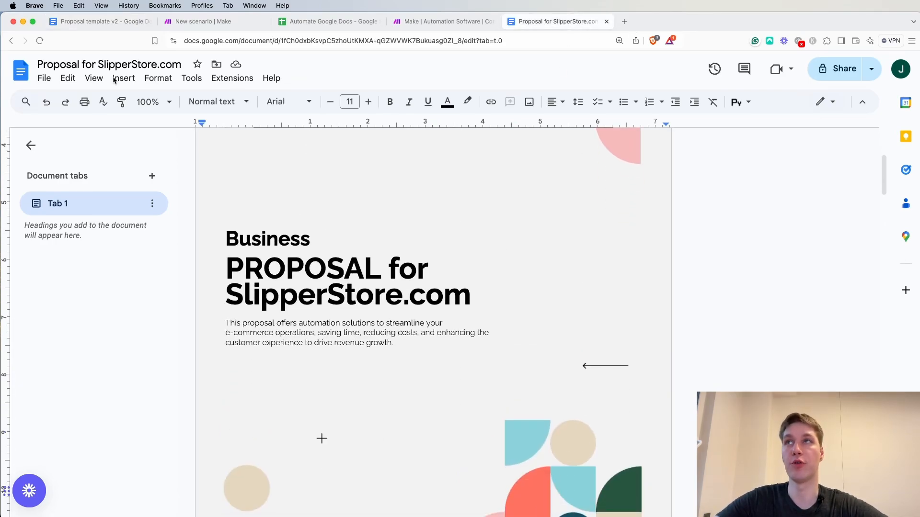
{"action": "left_click", "coordinate": [96, 23]}
{"action": "left_click_drag", "start_coordinate": [231, 265], "coordinate": [286, 265]}
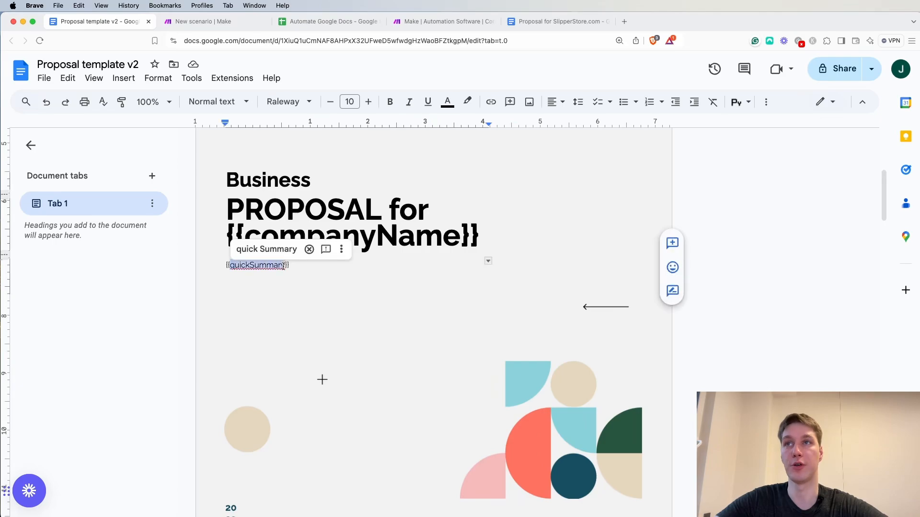
{"action": "left_click", "coordinate": [568, 24]}
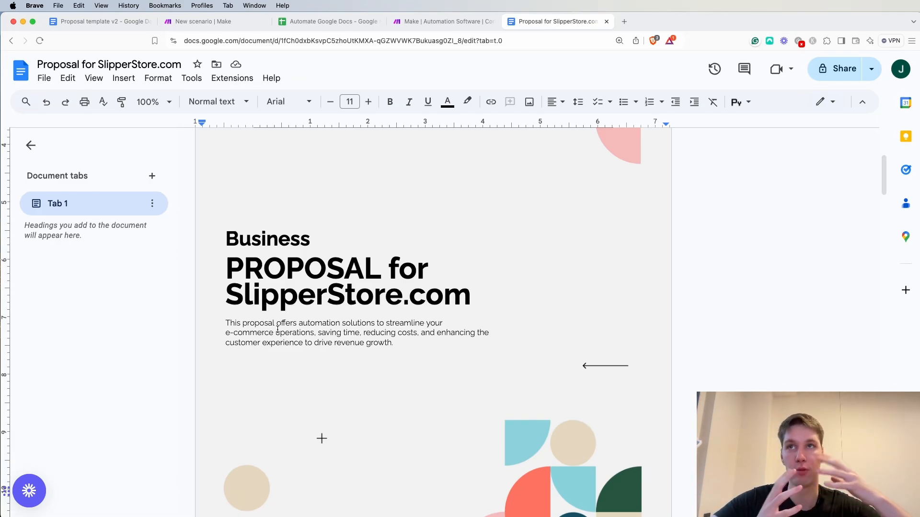
Shrink the ABOUT US team image in the generated proposal from its upper-left corner so that it clears the paragraph above
{"action": "scroll", "coordinate": [278, 194], "scroll_direction": "down", "scroll_amount": 10}
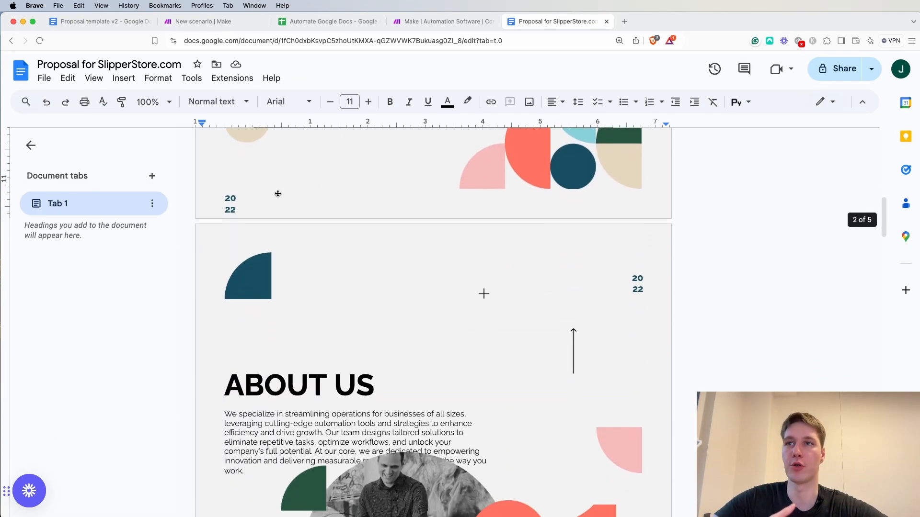
{"action": "scroll", "coordinate": [364, 326], "scroll_direction": "down", "scroll_amount": 4}
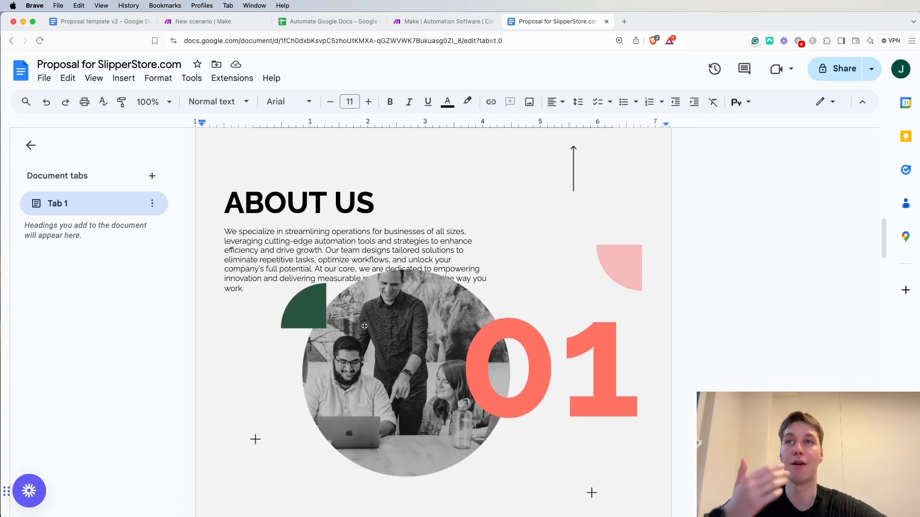
{"action": "left_click", "coordinate": [364, 326]}
{"action": "left_click_drag", "start_coordinate": [305, 263], "coordinate": [345, 286]}
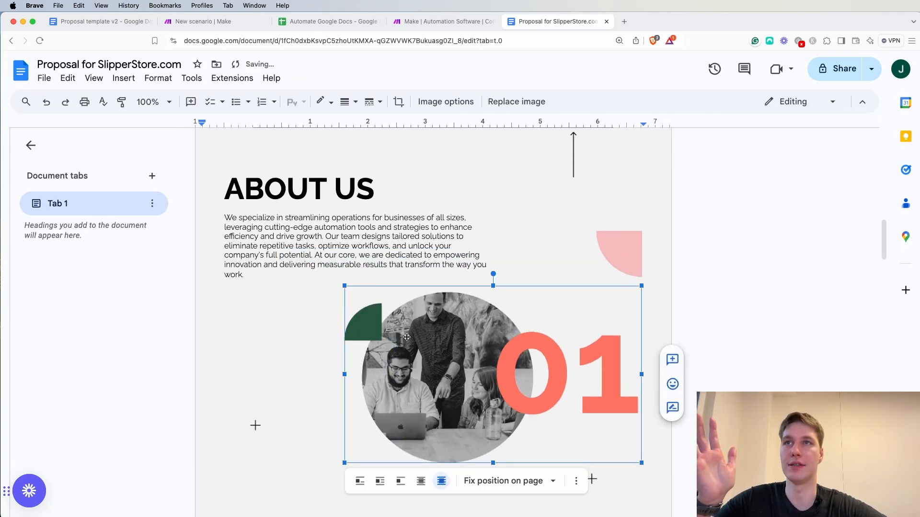
{"action": "left_click", "coordinate": [277, 283]}
{"action": "left_click", "coordinate": [282, 315]}
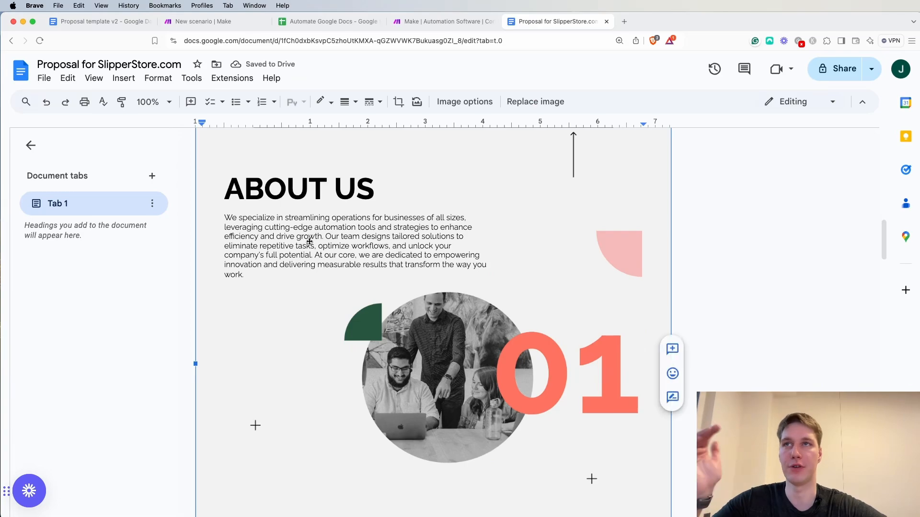
Review the ABOUT US and Hard facts sections and the following pages of the generated proposal
{"action": "scroll", "coordinate": [309, 241], "scroll_direction": "down", "scroll_amount": 4}
{"action": "scroll", "coordinate": [422, 324], "scroll_direction": "up", "scroll_amount": 3}
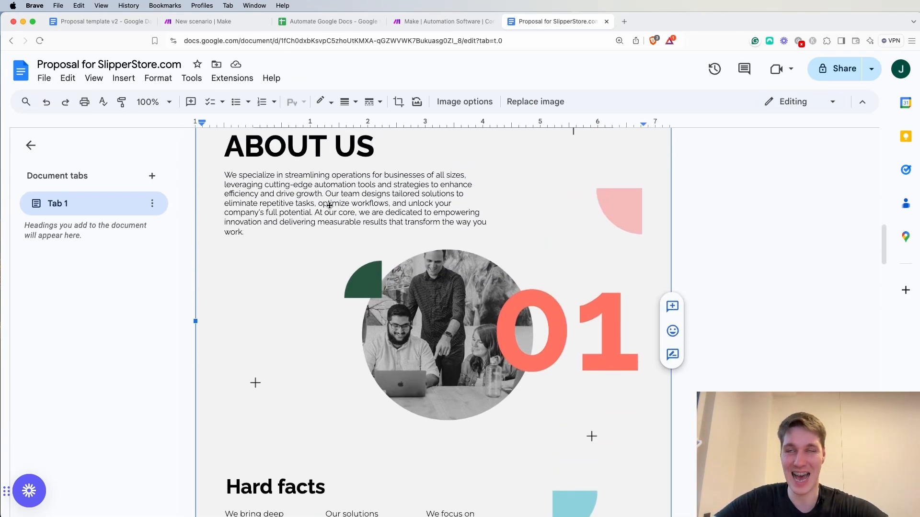
{"action": "scroll", "coordinate": [426, 235], "scroll_direction": "down", "scroll_amount": 3}
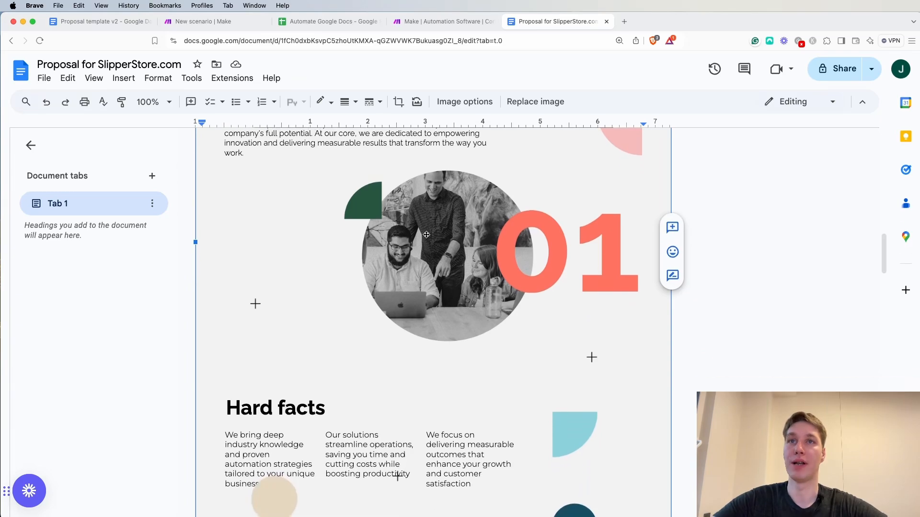
{"action": "scroll", "coordinate": [426, 235], "scroll_direction": "down", "scroll_amount": 4}
{"action": "scroll", "coordinate": [389, 243], "scroll_direction": "down", "scroll_amount": 10}
{"action": "scroll", "coordinate": [389, 243], "scroll_direction": "up", "scroll_amount": 15}
{"action": "scroll", "coordinate": [389, 243], "scroll_direction": "up", "scroll_amount": 1}
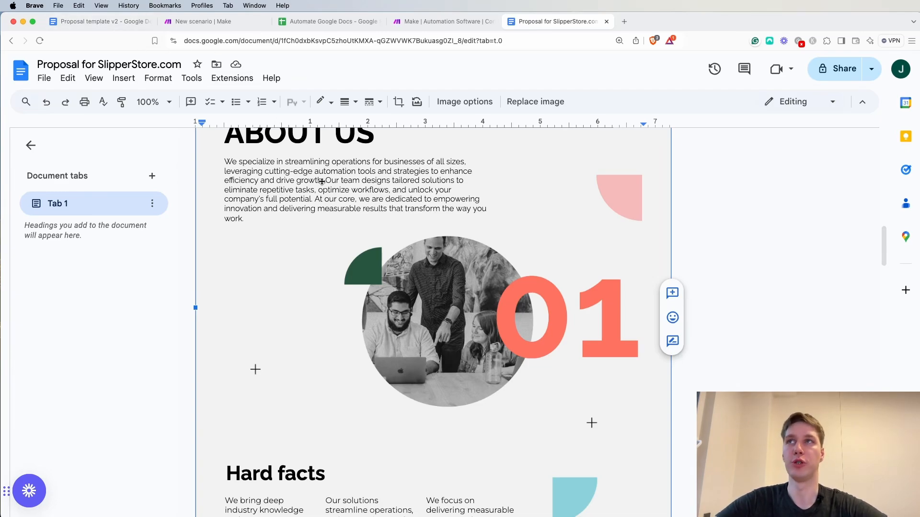
{"action": "scroll", "coordinate": [320, 181], "scroll_direction": "up", "scroll_amount": 2}
In the Proposal template v2 document, crop the portrait beside Stage 2 so that it clears the Stage 1 paragraph
{"action": "left_click", "coordinate": [318, 24]}
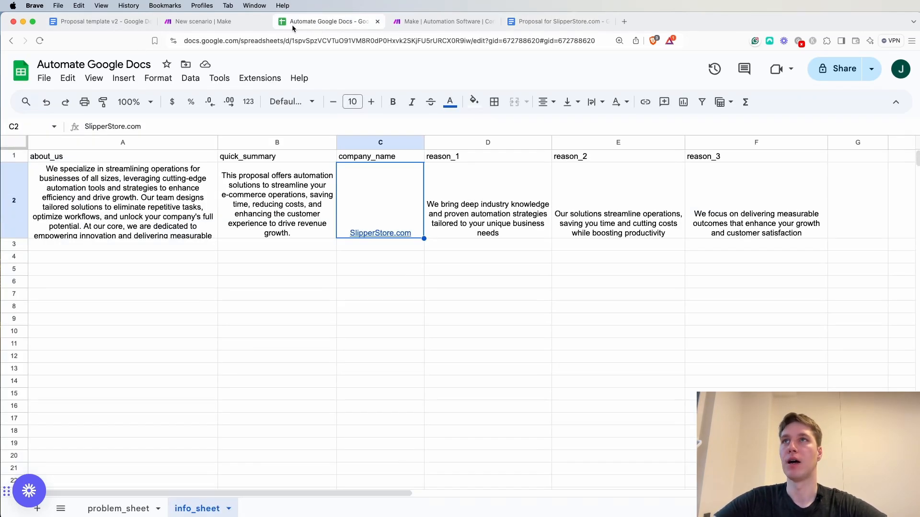
{"action": "left_click", "coordinate": [207, 27]}
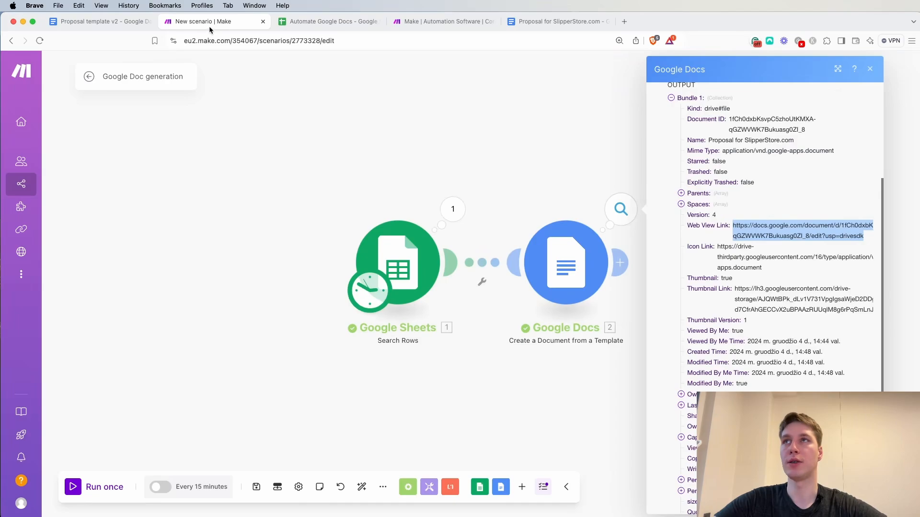
{"action": "left_click", "coordinate": [109, 27]}
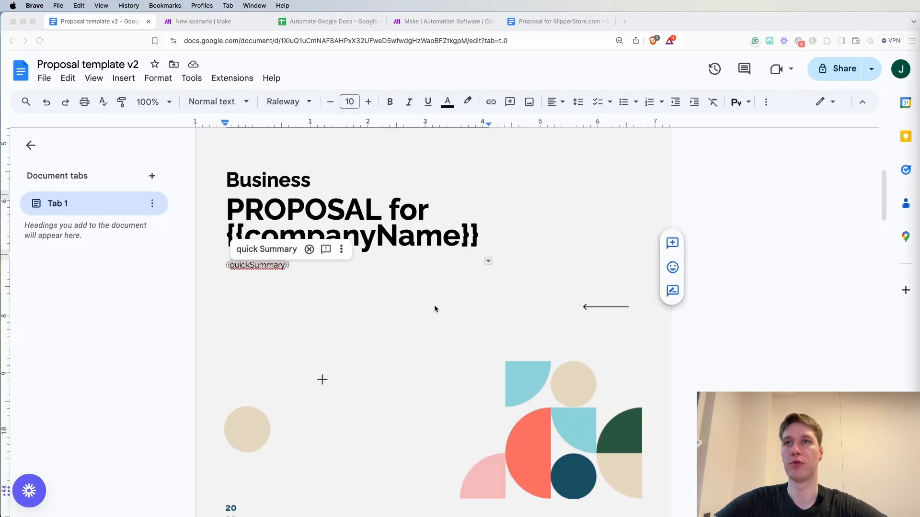
{"action": "scroll", "coordinate": [435, 307], "scroll_direction": "down", "scroll_amount": 20}
{"action": "scroll", "coordinate": [435, 307], "scroll_direction": "down", "scroll_amount": 2}
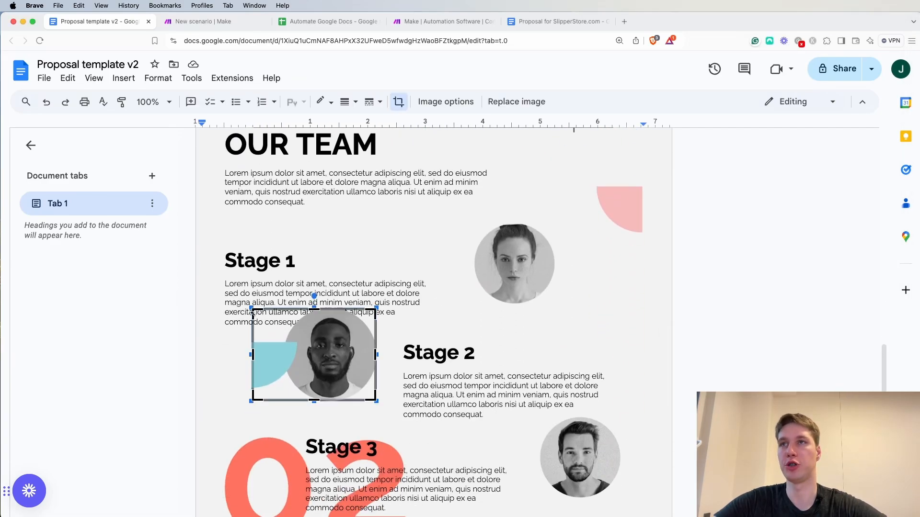
{"action": "left_click_drag", "start_coordinate": [250, 308], "coordinate": [224, 284]}
{"action": "key", "text": "Return"}
Replace the lorem ipsum paragraph under Stage 1 with the placeholder {{firstStage}}
{"action": "left_click", "coordinate": [297, 303]}
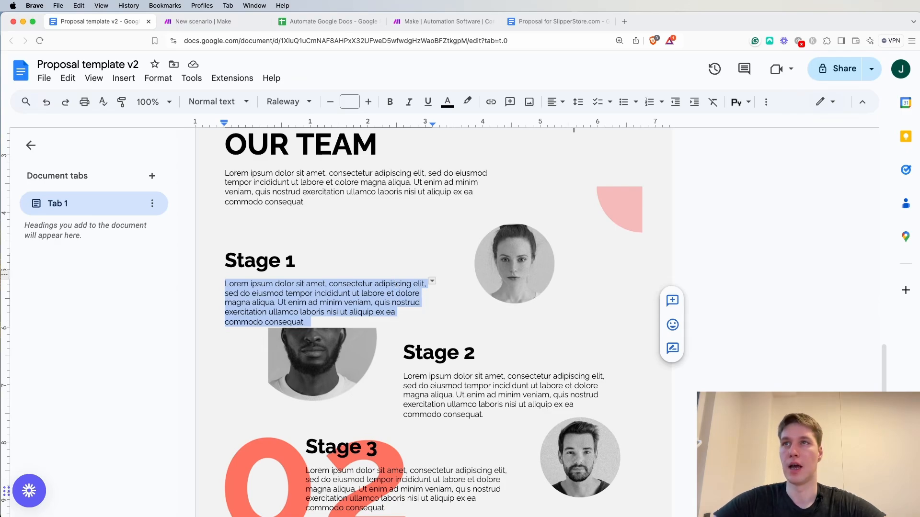
{"action": "type", "text": "{{first"}
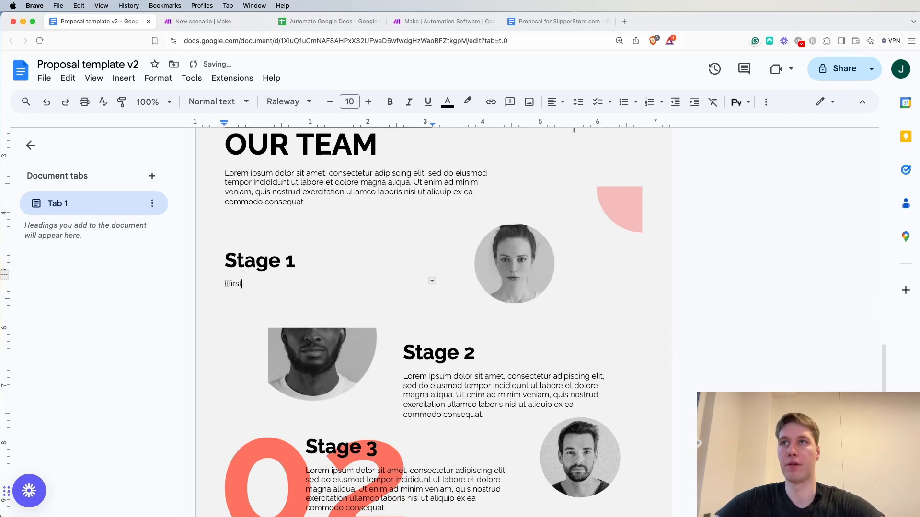
{"action": "type", "text": "StaG"}
{"action": "key", "text": "BackSpace"}
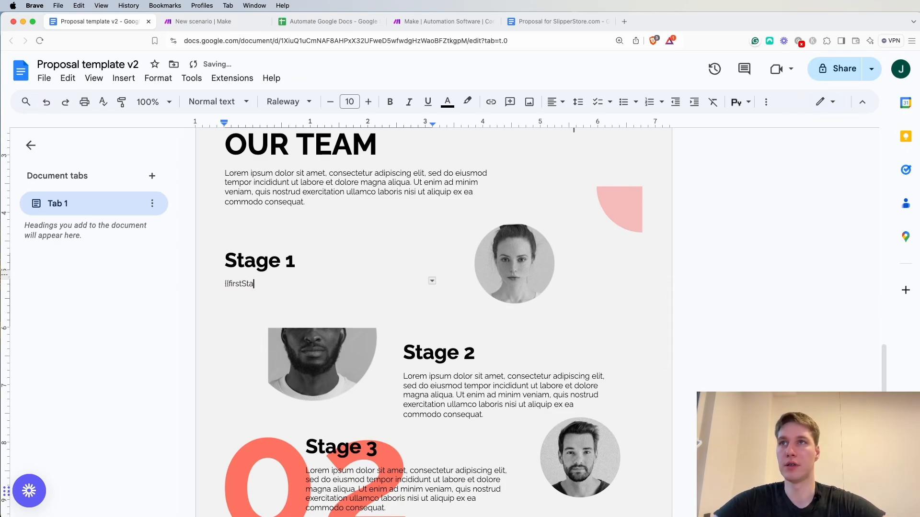
{"action": "type", "text": "ge}}"}
Replace the lorem ipsum paragraph under Stage 2 with the placeholder {{secondStage}}
{"action": "scroll", "coordinate": [503, 325], "scroll_direction": "down", "scroll_amount": 2}
{"action": "left_click", "coordinate": [486, 351]}
{"action": "left_click_drag", "start_coordinate": [486, 350], "coordinate": [405, 312]}
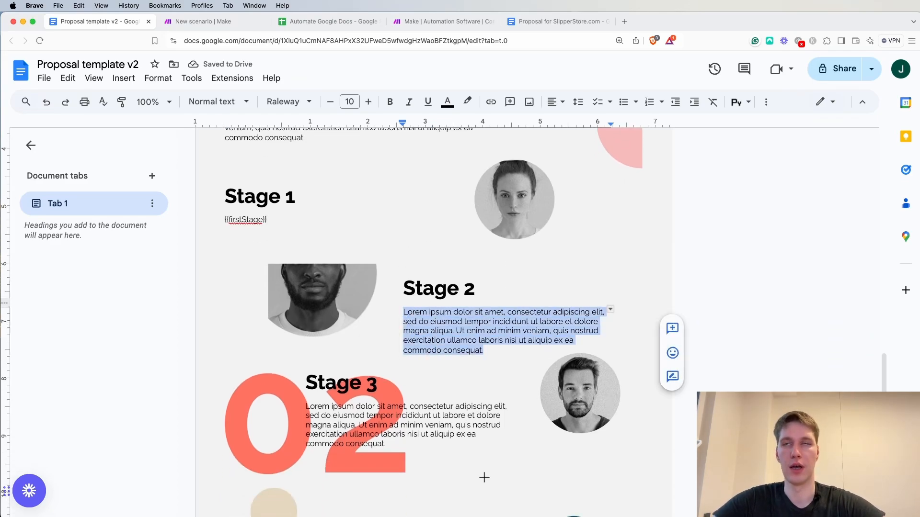
{"action": "type", "text": "{{"}
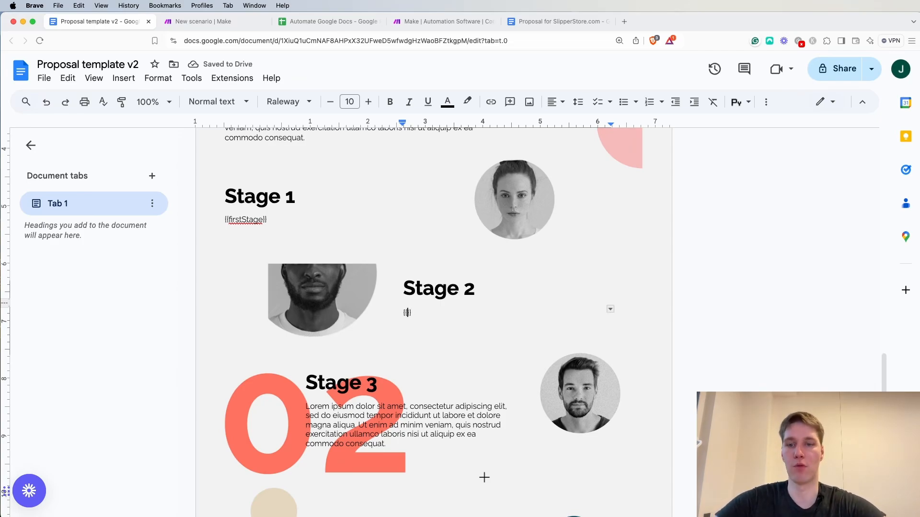
{"action": "type", "text": "second"}
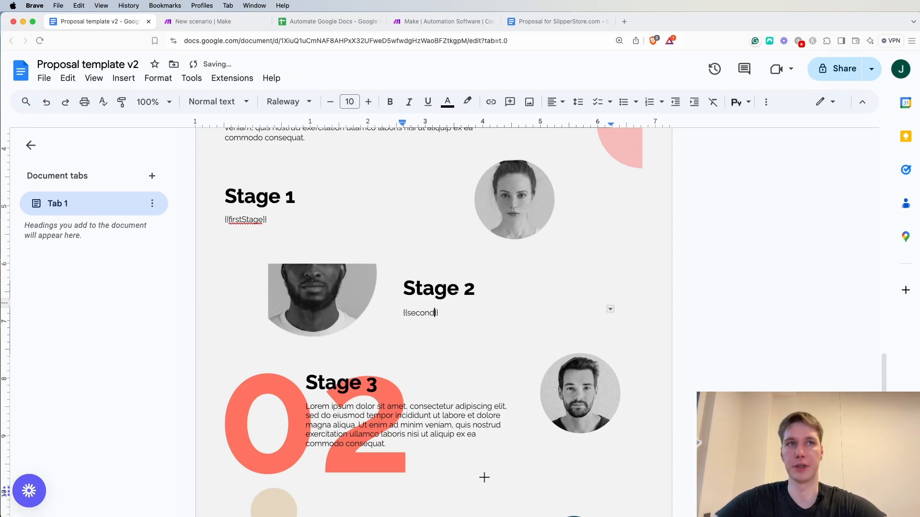
{"action": "type", "text": "Stage"}
Replace the lorem ipsum paragraph under Stage 3 with the placeholder {{thirdStage}}
{"action": "scroll", "coordinate": [355, 372], "scroll_direction": "down", "scroll_amount": 2}
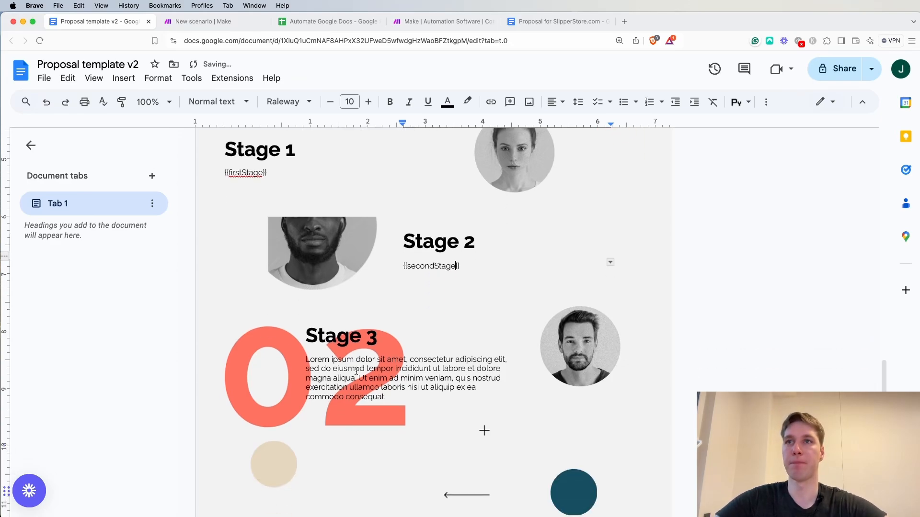
{"action": "left_click_drag", "start_coordinate": [387, 389], "coordinate": [306, 355]}
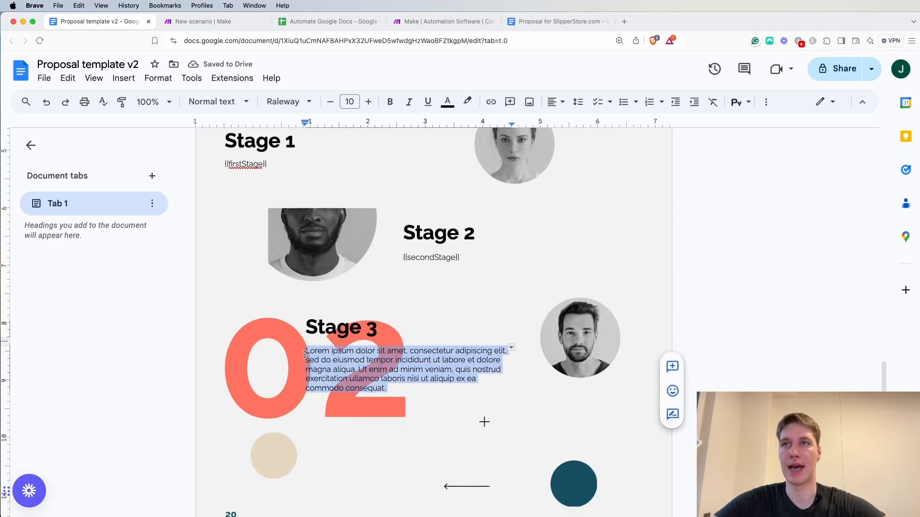
{"action": "type", "text": "{{"}
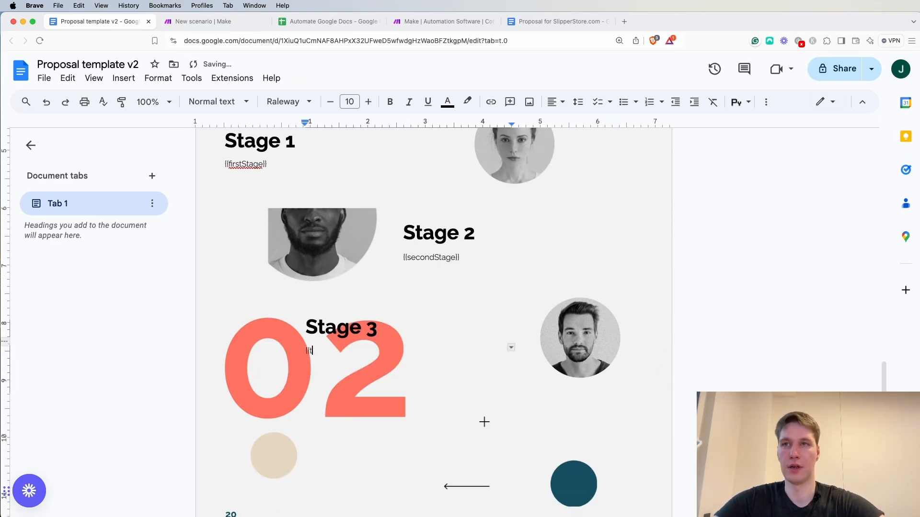
{"action": "type", "text": "thirdStage"}
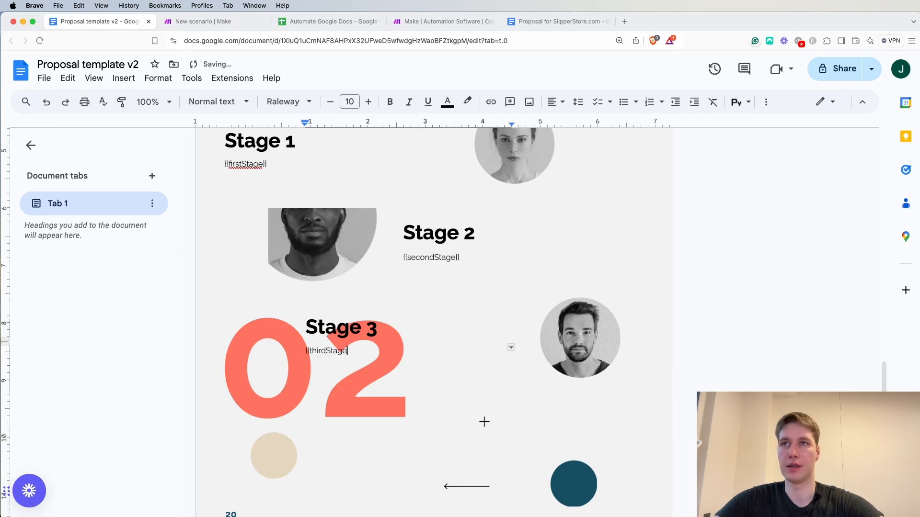
{"action": "scroll", "coordinate": [395, 385], "scroll_direction": "down", "scroll_amount": 5}
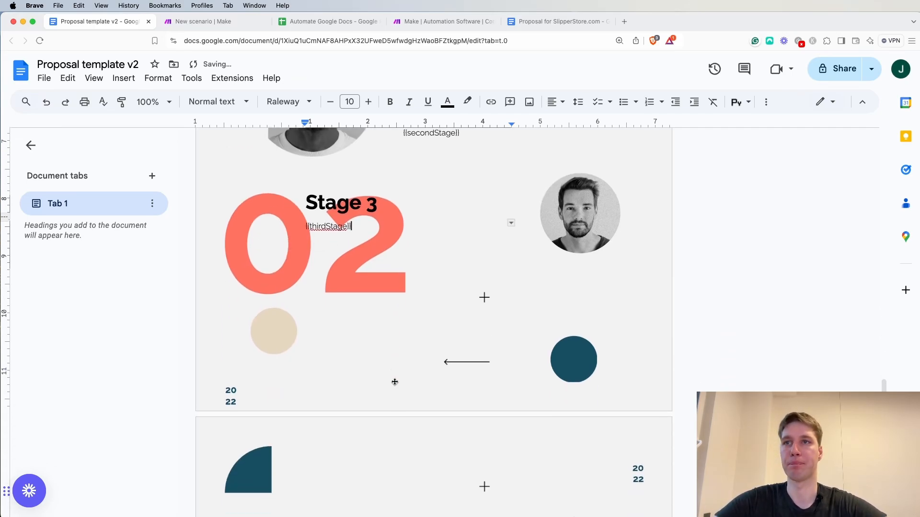
Switch to the Google Doc generation scenario in Make and move the Google Sheets module farther from the Google Docs module
{"action": "scroll", "coordinate": [390, 364], "scroll_direction": "up", "scroll_amount": 4}
{"action": "scroll", "coordinate": [389, 346], "scroll_direction": "up", "scroll_amount": 20}
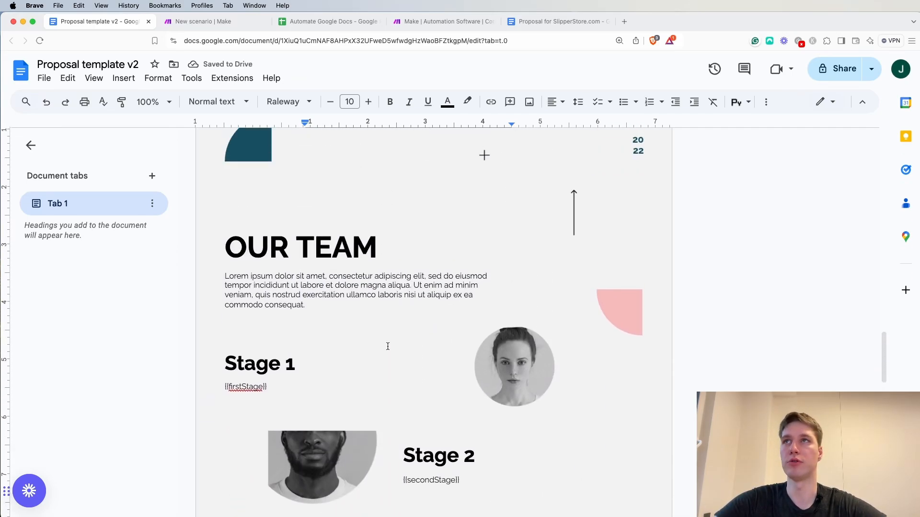
{"action": "scroll", "coordinate": [295, 110], "scroll_direction": "up", "scroll_amount": 6}
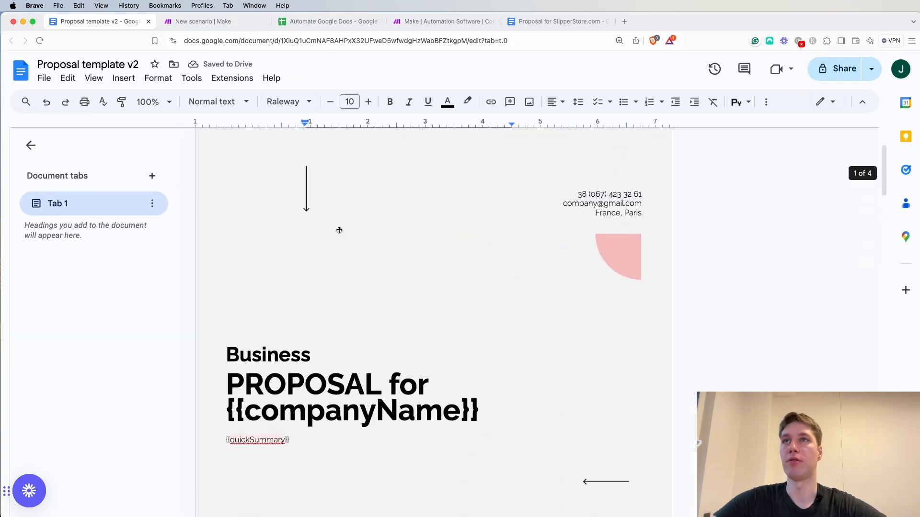
{"action": "left_click", "coordinate": [217, 22]}
{"action": "left_click", "coordinate": [498, 144]}
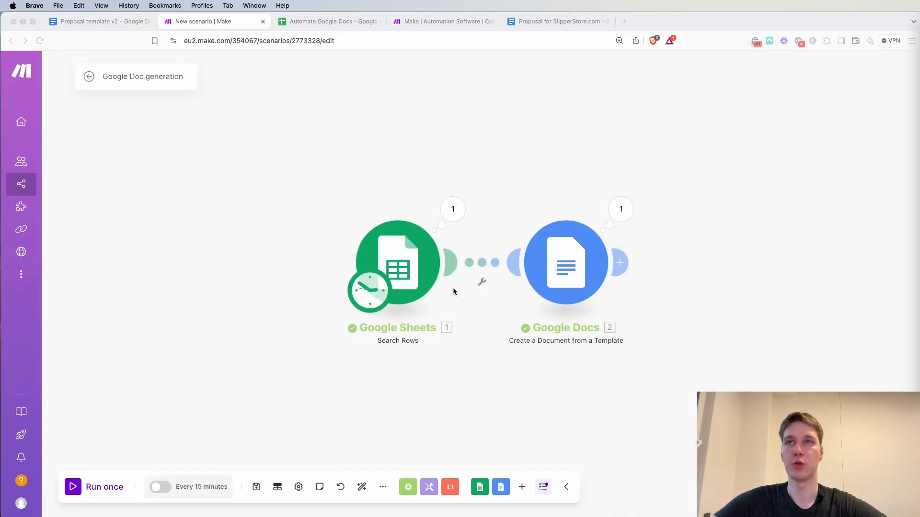
{"action": "left_click_drag", "start_coordinate": [426, 265], "coordinate": [270, 262]}
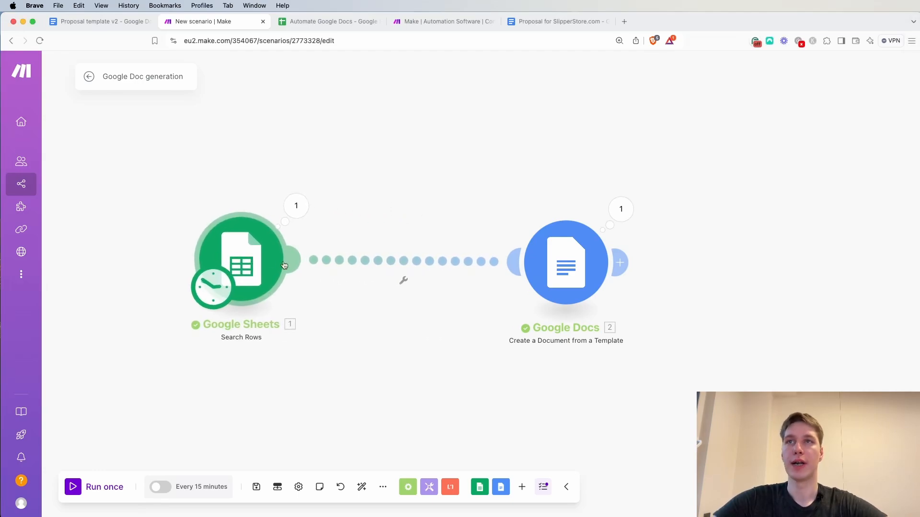
Insert an OpenAI Create a Completion (Prompt) module between the Google Sheets and Google Docs modules
{"action": "right_click", "coordinate": [364, 262]}
{"action": "left_click", "coordinate": [411, 343]}
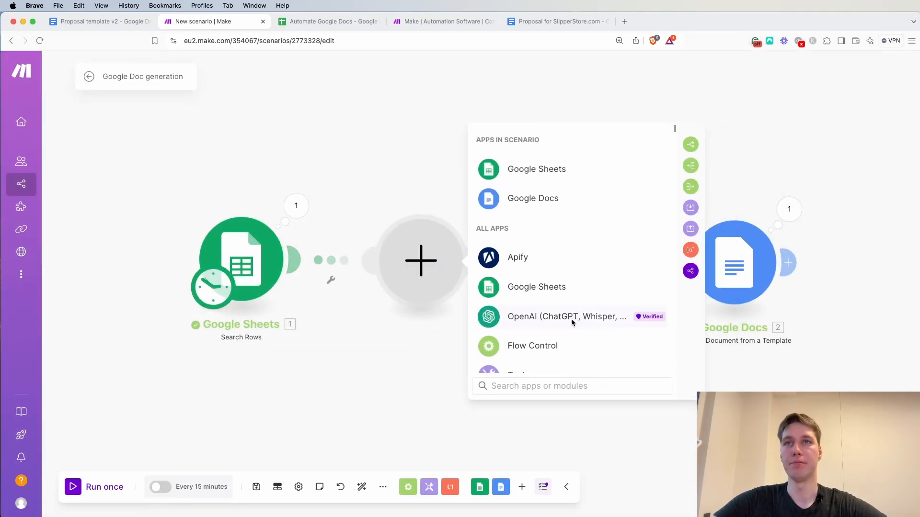
{"action": "left_click", "coordinate": [573, 323]}
{"action": "right_click", "coordinate": [566, 296]}
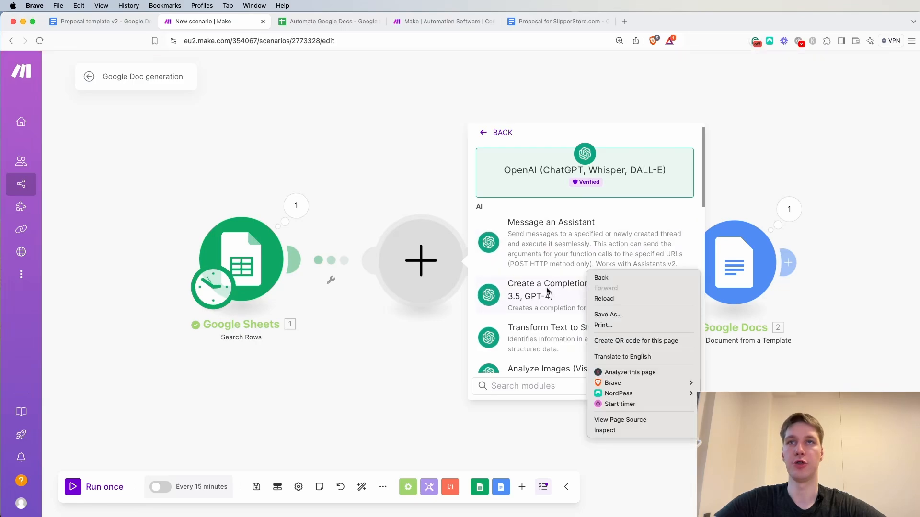
{"action": "left_click", "coordinate": [549, 290]}
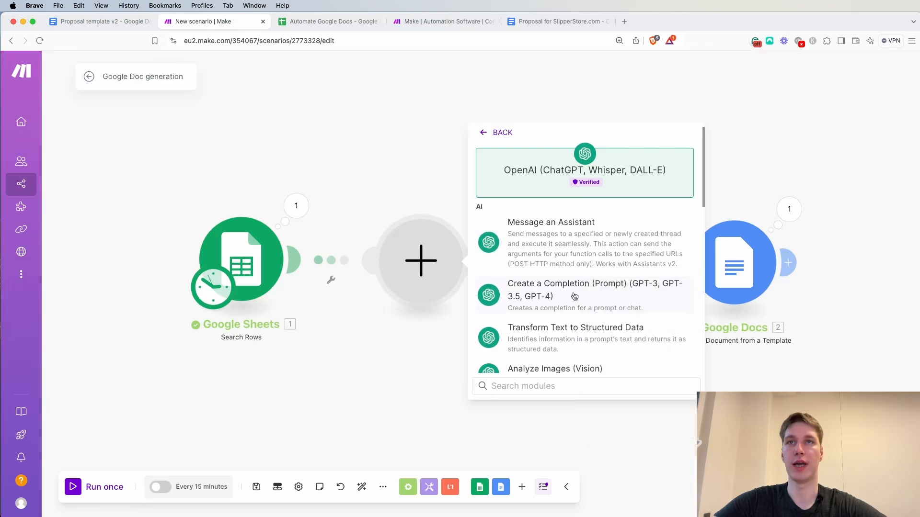
{"action": "left_click", "coordinate": [609, 304]}
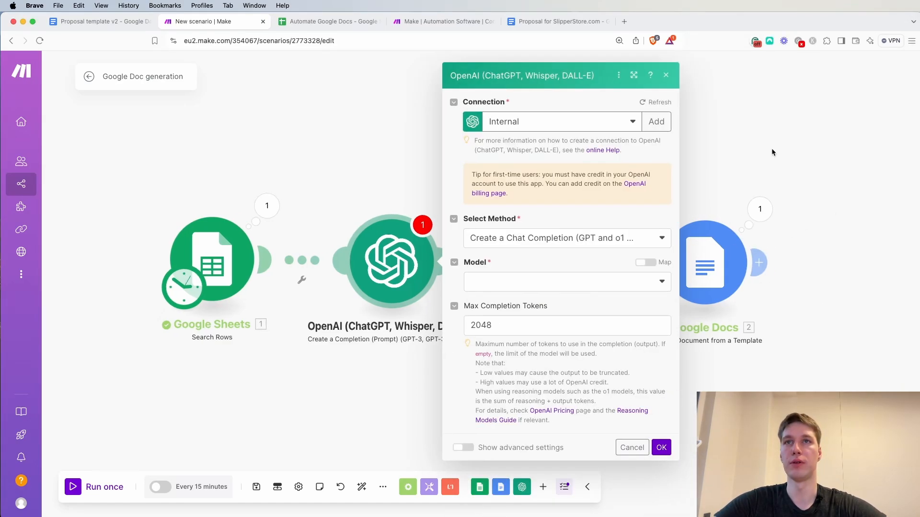
Set the OpenAI module's model to gpt-4o-mini (system)
{"action": "left_click", "coordinate": [446, 288]}
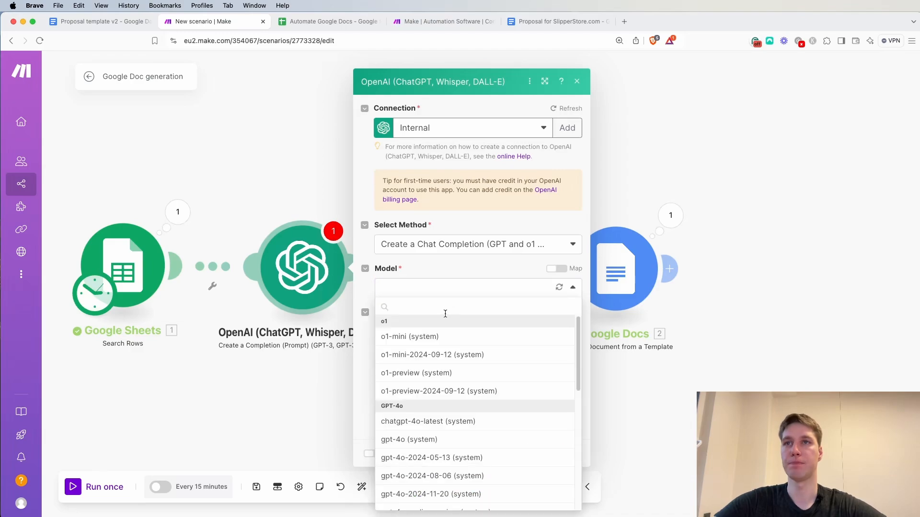
{"action": "scroll", "coordinate": [443, 436], "scroll_direction": "down", "scroll_amount": 2}
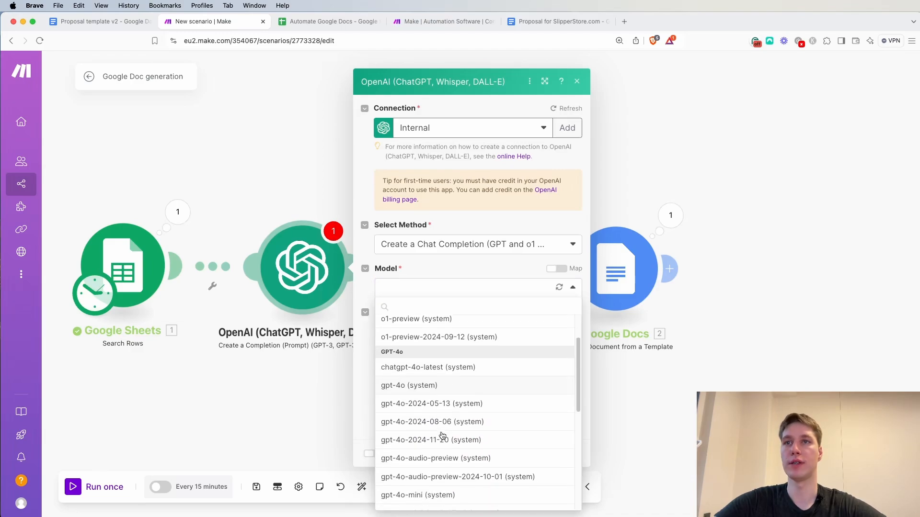
{"action": "left_click", "coordinate": [423, 496]}
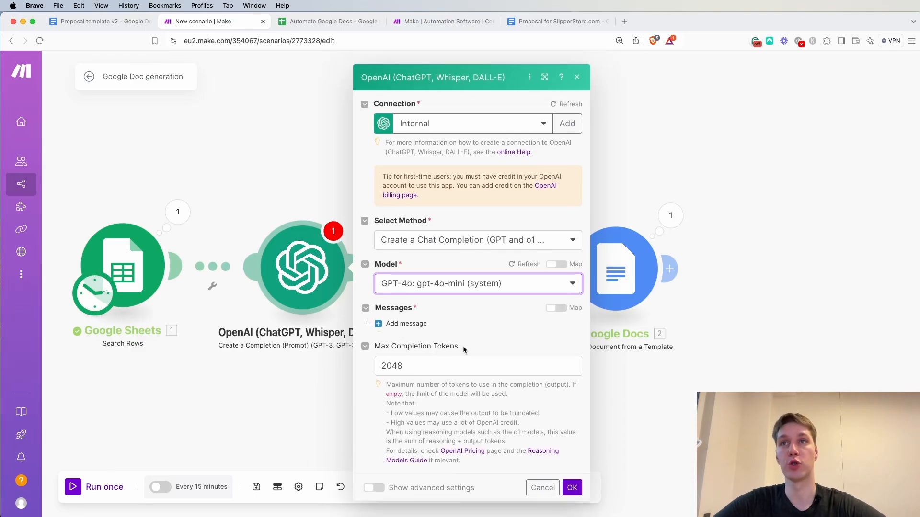
Add a first message with the role System and the text "You are an intelligent proposal generation assistant."
{"action": "left_click", "coordinate": [407, 315]}
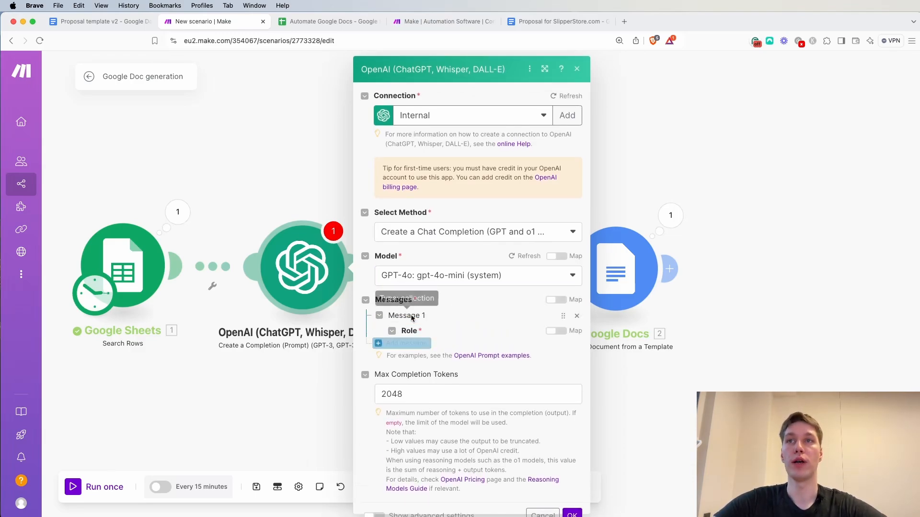
{"action": "scroll", "coordinate": [441, 328], "scroll_direction": "down", "scroll_amount": 2}
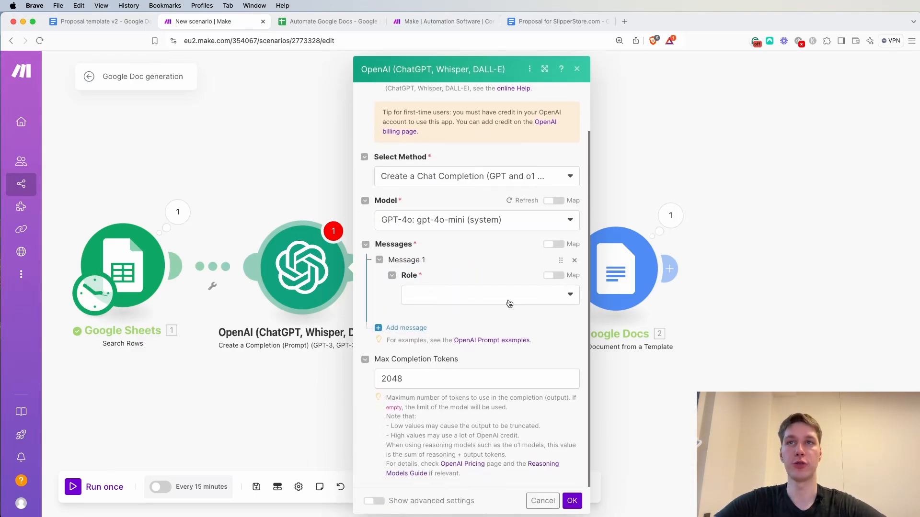
{"action": "left_click", "coordinate": [507, 301]}
{"action": "left_click", "coordinate": [462, 311]}
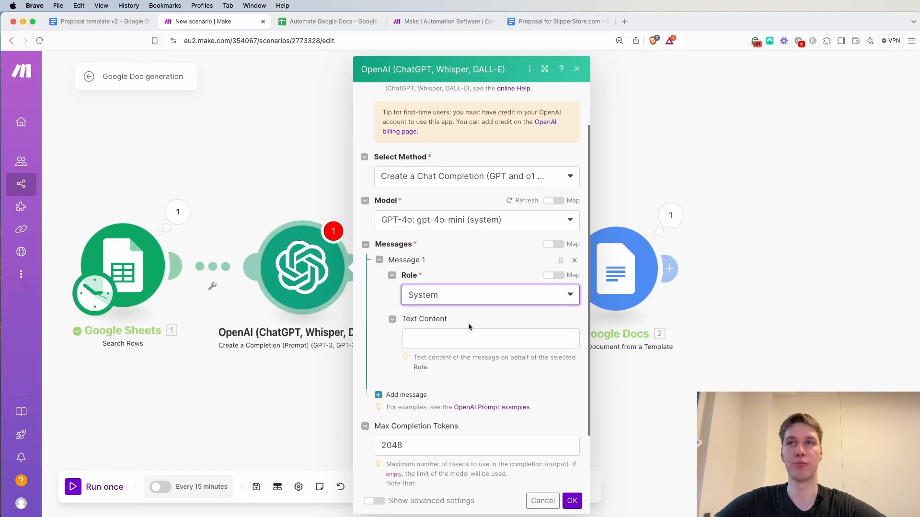
{"action": "key", "text": "super+grave"}
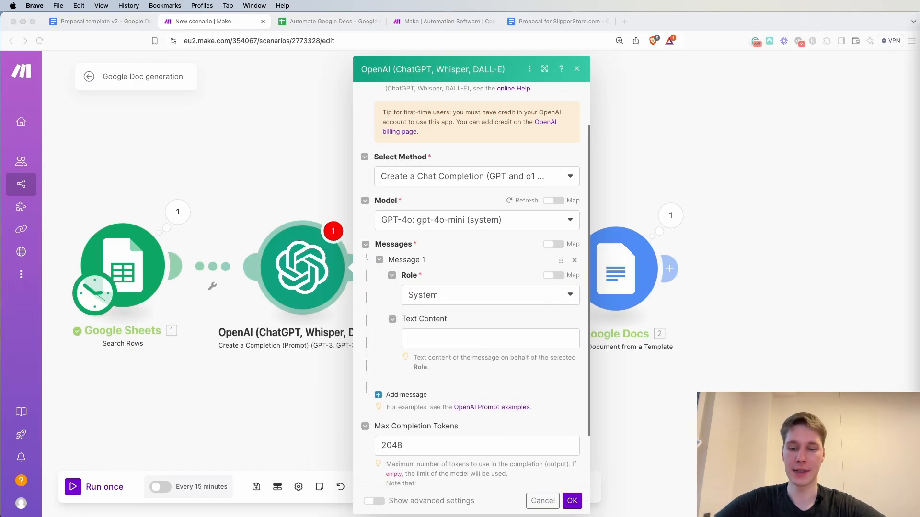
{"action": "left_click", "coordinate": [464, 334]}
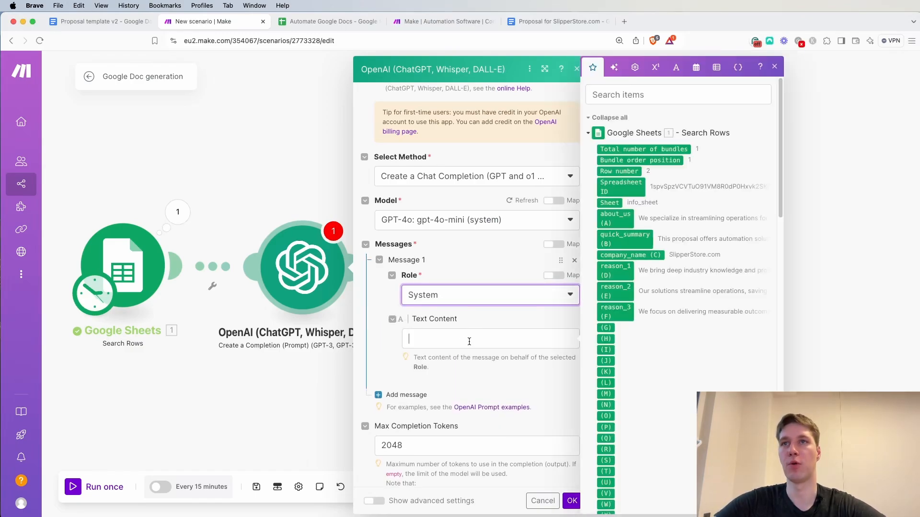
{"action": "type", "text": "You are an intelligent proposal generation assistant."}
{"action": "key", "text": "BackSpace"}
{"action": "left_click", "coordinate": [525, 315]}
Add a second message with the role User and paste the "Our client specializes in" prompt requesting two sentences that summarize the proposal's intent
{"action": "scroll", "coordinate": [528, 318], "scroll_direction": "down", "scroll_amount": 1}
{"action": "left_click", "coordinate": [403, 355]}
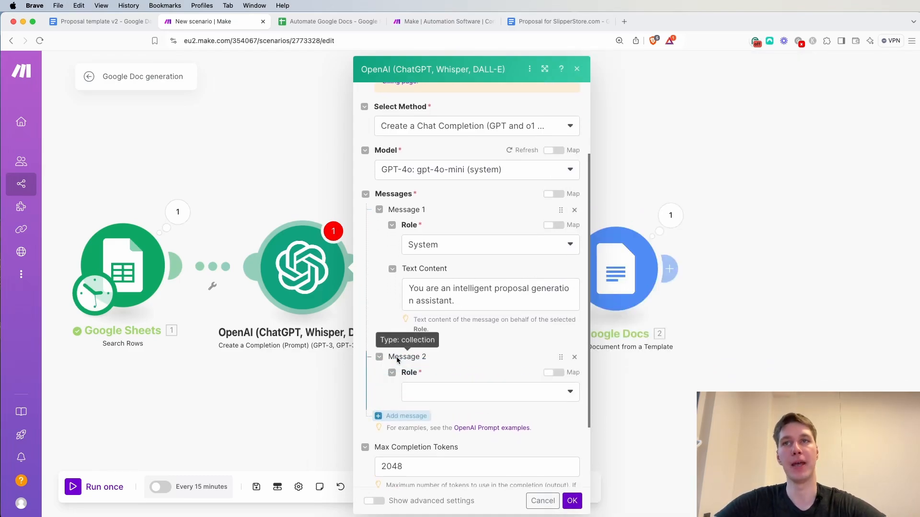
{"action": "left_click", "coordinate": [444, 389]}
{"action": "left_click", "coordinate": [440, 409]}
{"action": "scroll", "coordinate": [502, 350], "scroll_direction": "down", "scroll_amount": 4}
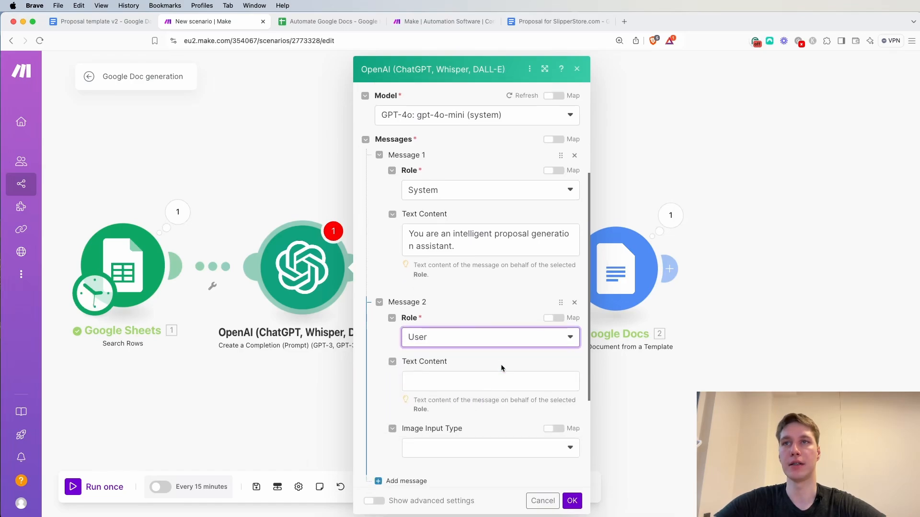
{"action": "left_click", "coordinate": [501, 336]}
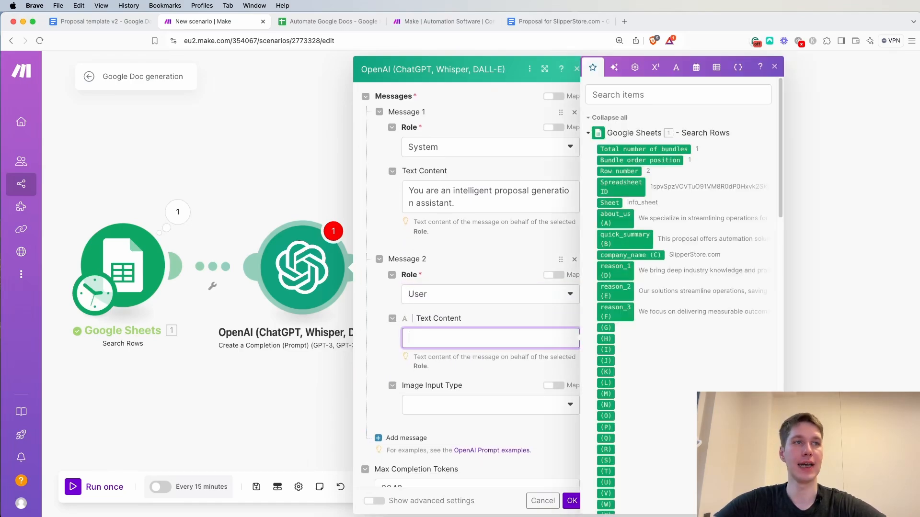
{"action": "key", "text": "super+Tab"}
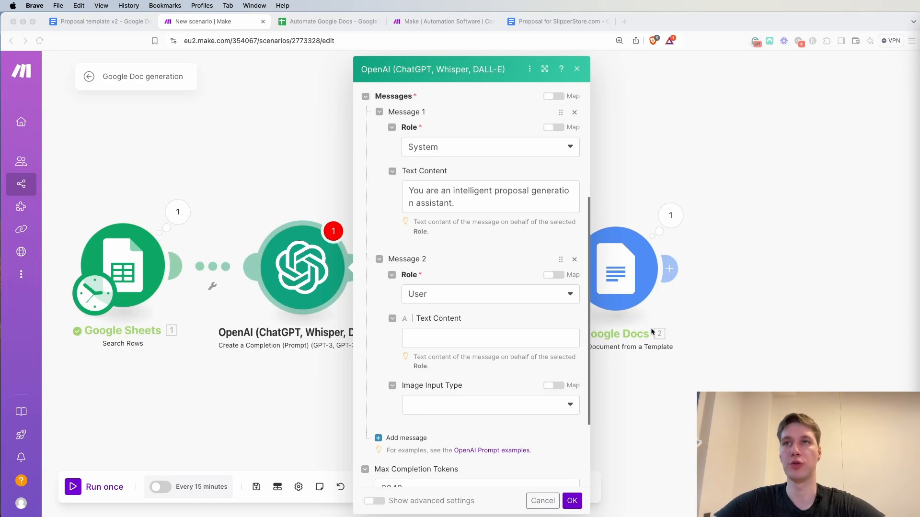
{"action": "left_click", "coordinate": [424, 343]}
{"action": "type", "text": "Our client specializes in \"27.`2`\". As an automation agency, we focus on streamlining operations and driving scalable growth for businesses. Write two sentences summarizing the intent of this proposal for their business."}
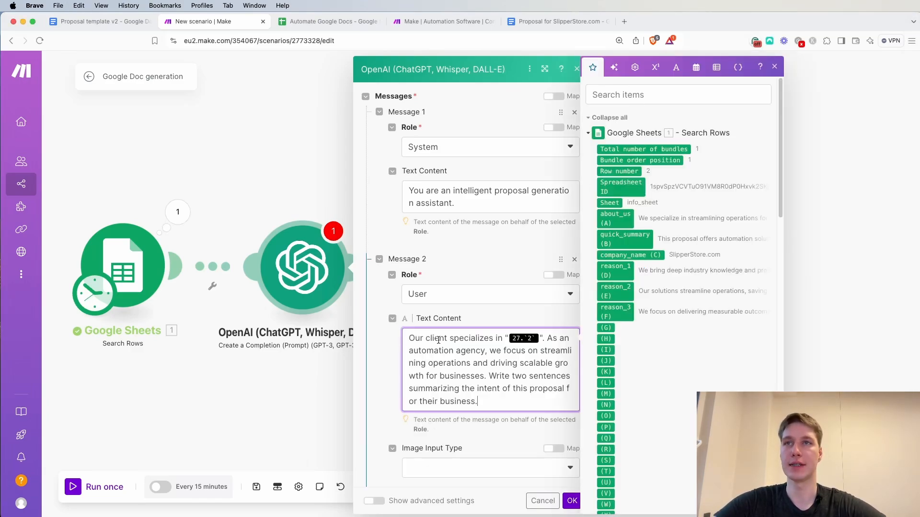
Remove the old mapped variable from between the quotes in the User prompt and save the OpenAI module
{"action": "left_click", "coordinate": [495, 314]}
{"action": "left_click", "coordinate": [539, 334]}
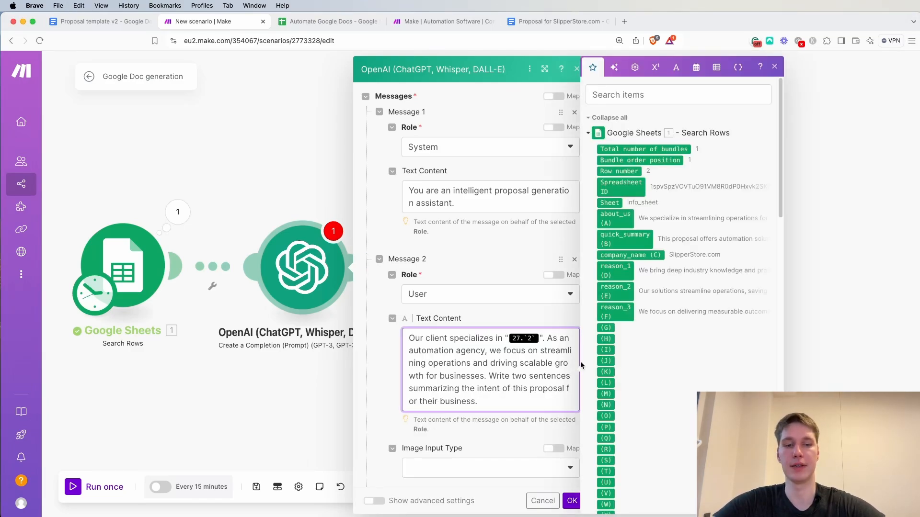
{"action": "key", "text": "BackSpace"}
{"action": "left_click", "coordinate": [535, 314]}
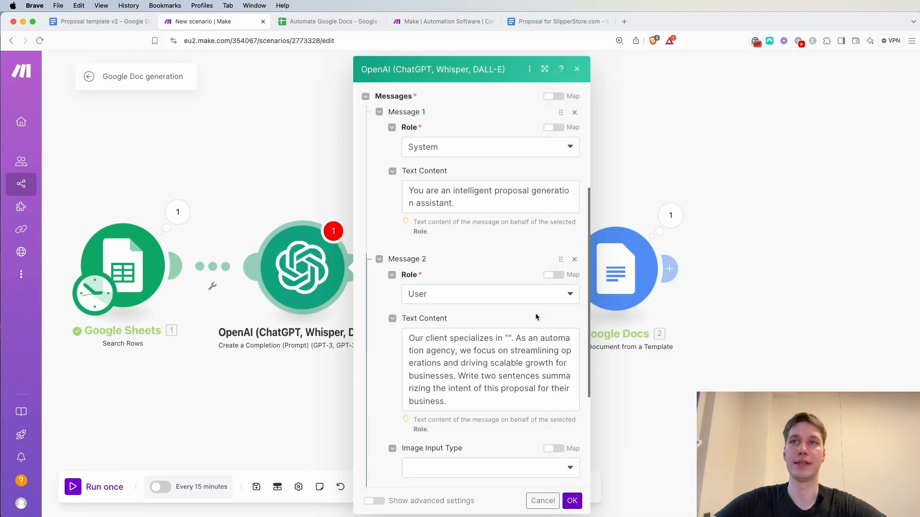
{"action": "left_click", "coordinate": [509, 337]}
{"action": "type", "text": "."}
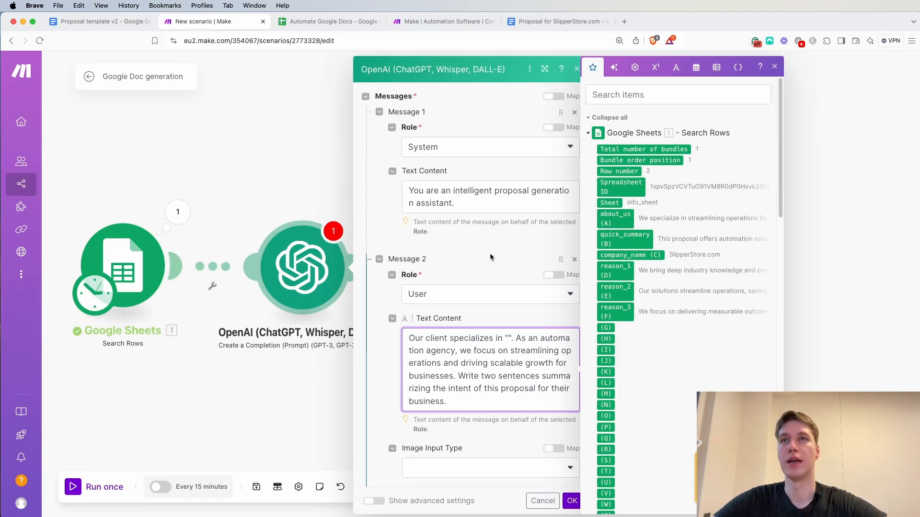
{"action": "left_click", "coordinate": [572, 502]}
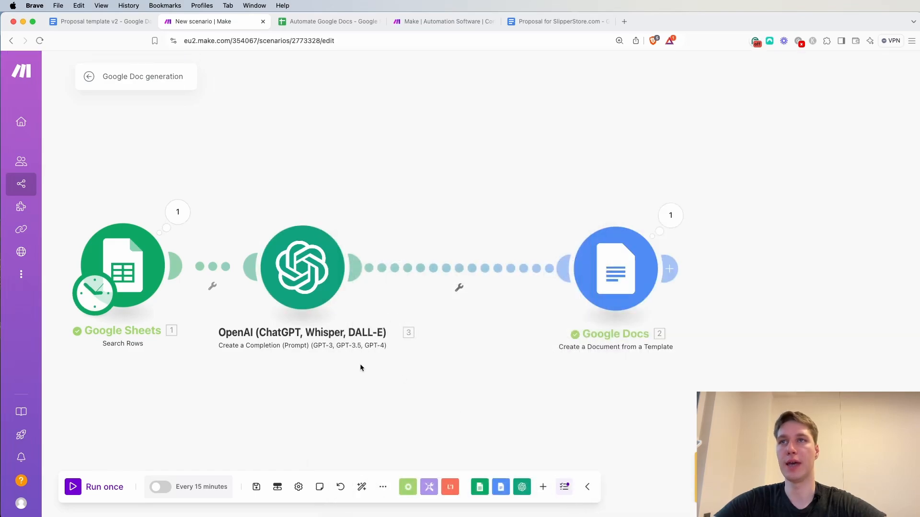
Change the Google Sheets Search Rows module's sheet name to problem_sheet and save the module
{"action": "scroll", "coordinate": [361, 363], "scroll_direction": "down", "scroll_amount": 3}
{"action": "left_click_drag", "start_coordinate": [357, 329], "coordinate": [411, 314]}
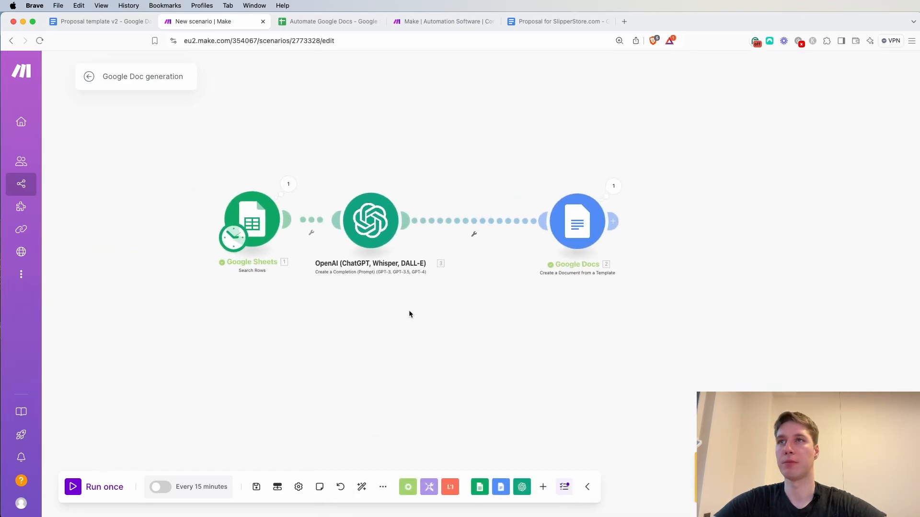
{"action": "left_click", "coordinate": [255, 214]}
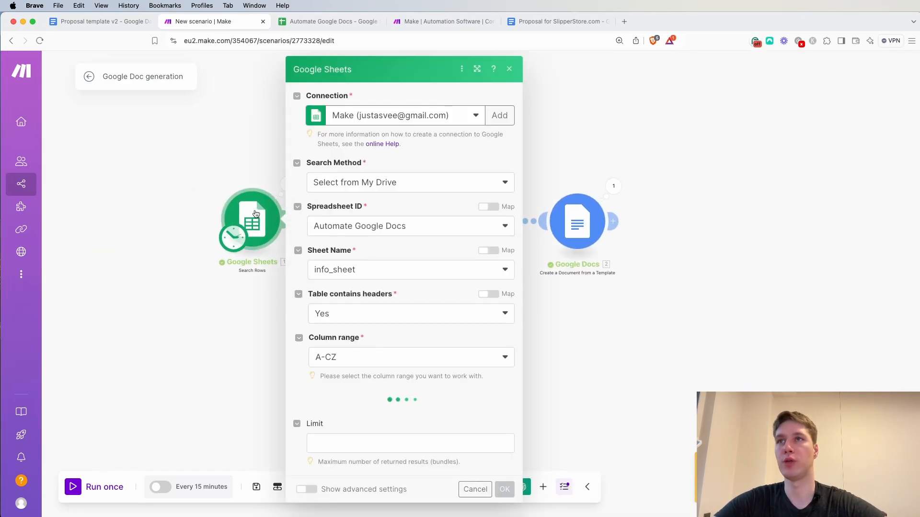
{"action": "left_click", "coordinate": [390, 273]}
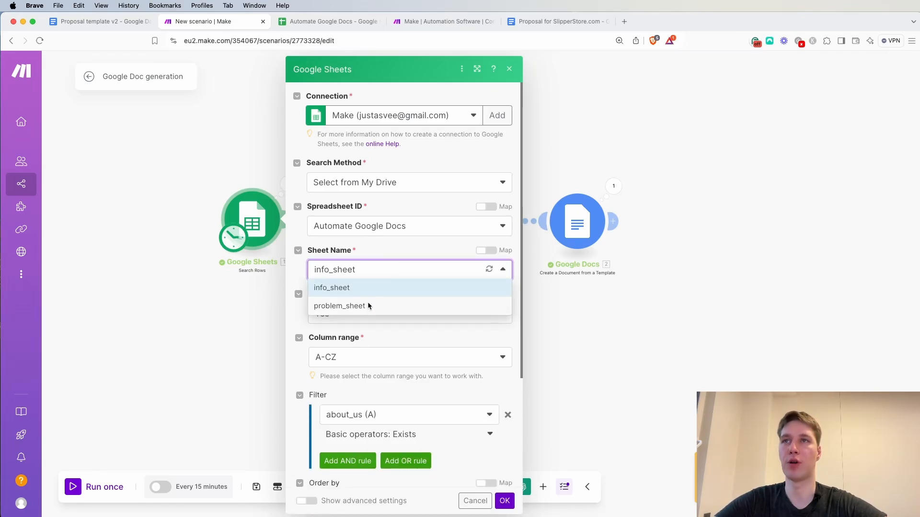
{"action": "left_click", "coordinate": [369, 306]}
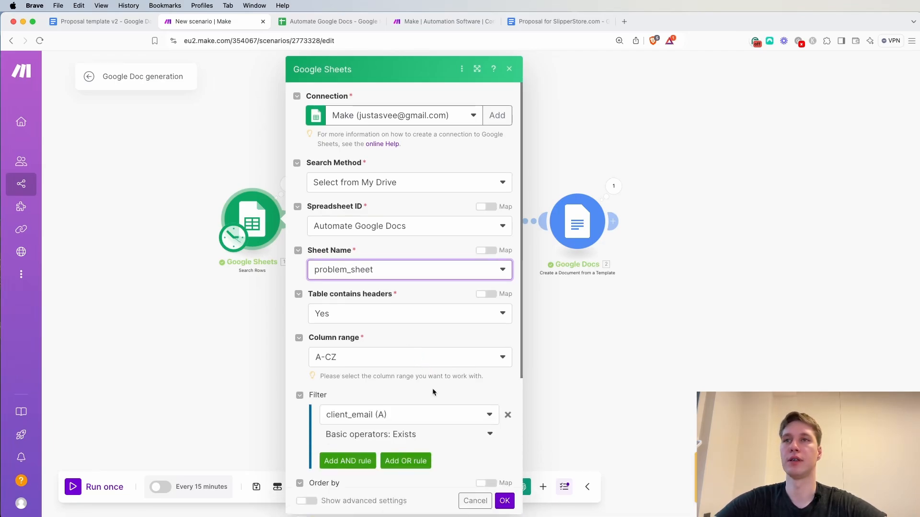
{"action": "scroll", "coordinate": [433, 393], "scroll_direction": "down", "scroll_amount": 2}
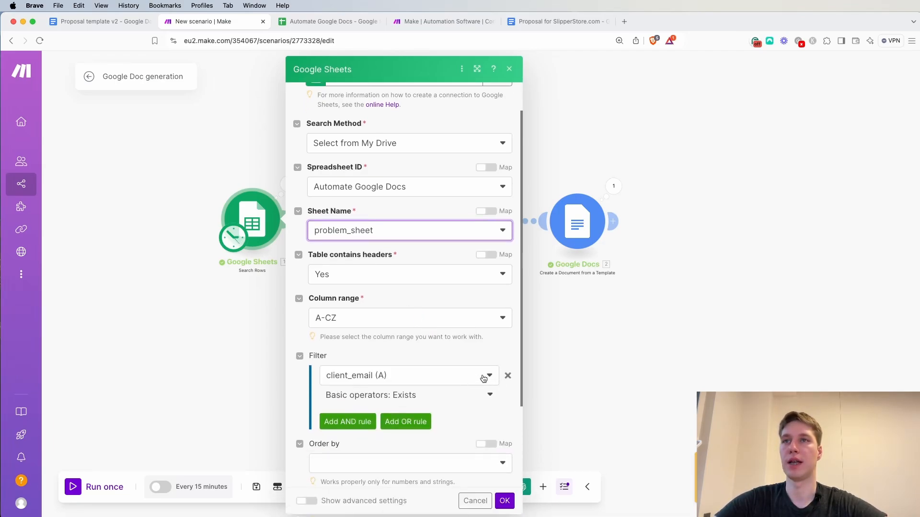
{"action": "left_click", "coordinate": [506, 500]}
In the Automate Google Docs spreadsheet, review the client description, problem and proposed solution columns of problem_sheet
{"action": "left_click", "coordinate": [327, 21]}
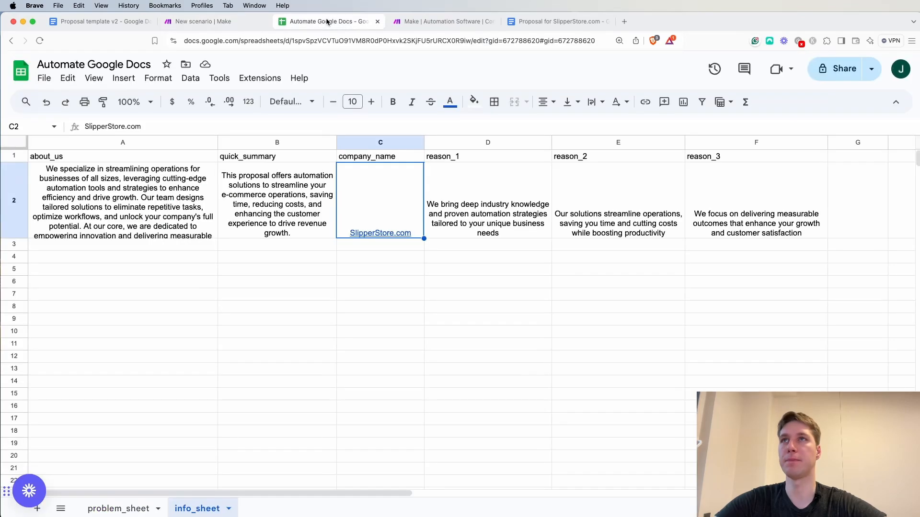
{"action": "left_click", "coordinate": [119, 508]}
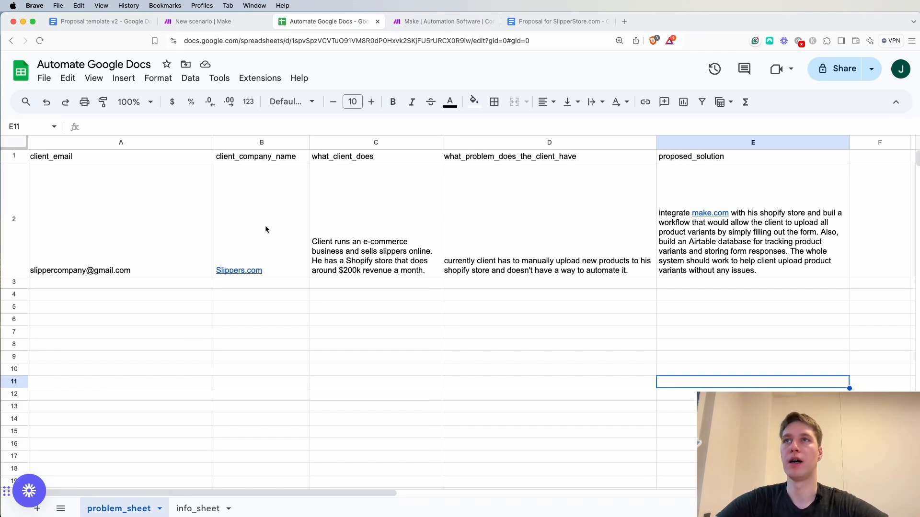
{"action": "left_click", "coordinate": [387, 237]}
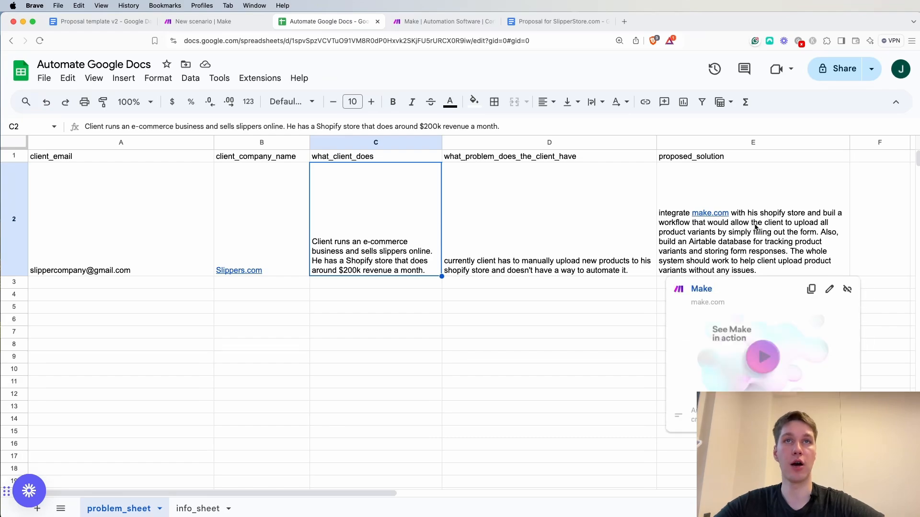
{"action": "left_click", "coordinate": [869, 233]}
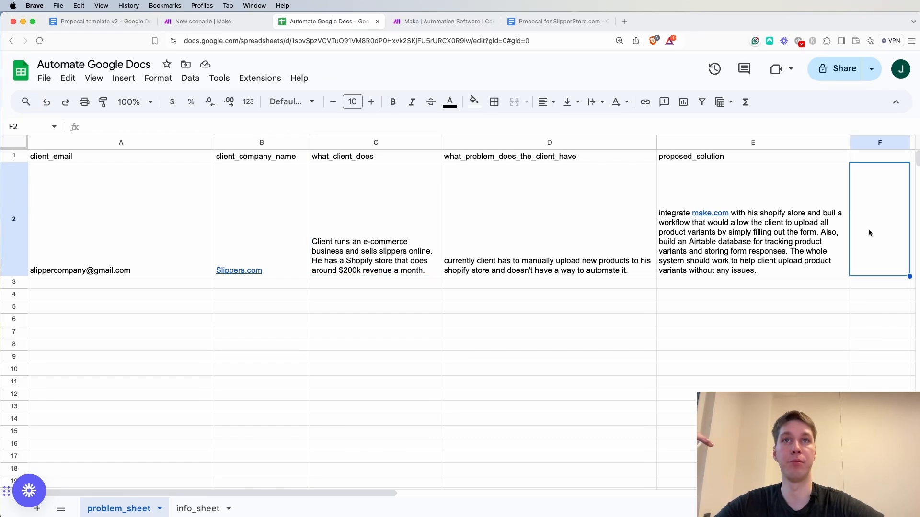
{"action": "mouse_move", "coordinate": [771, 232]}
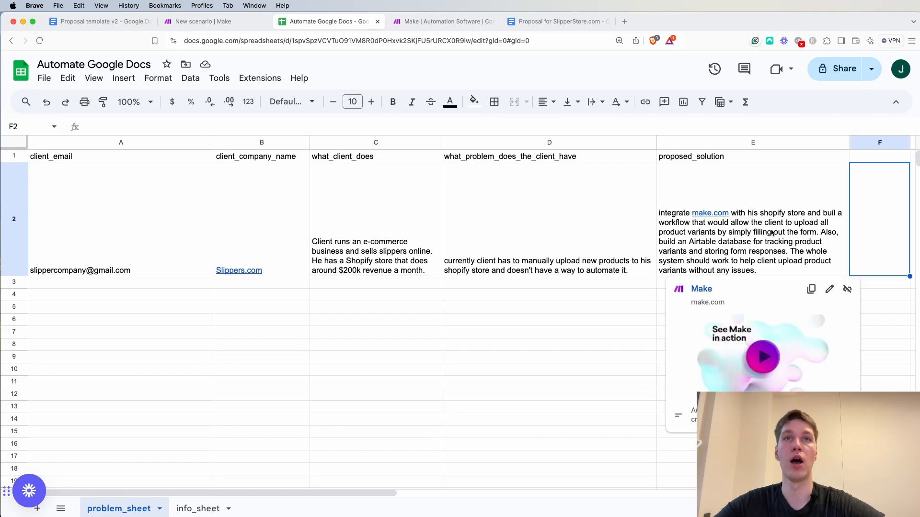
{"action": "left_click", "coordinate": [869, 306]}
{"action": "mouse_move", "coordinate": [776, 248]}
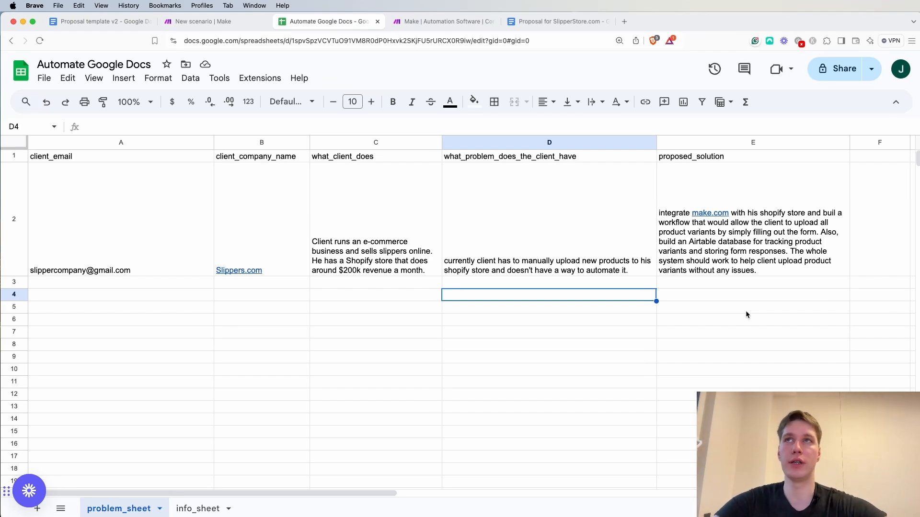
Switch to the Make scenario, run only the Google Sheets Search Rows module and inspect the what_client_does value in its output
{"action": "left_click", "coordinate": [214, 22]}
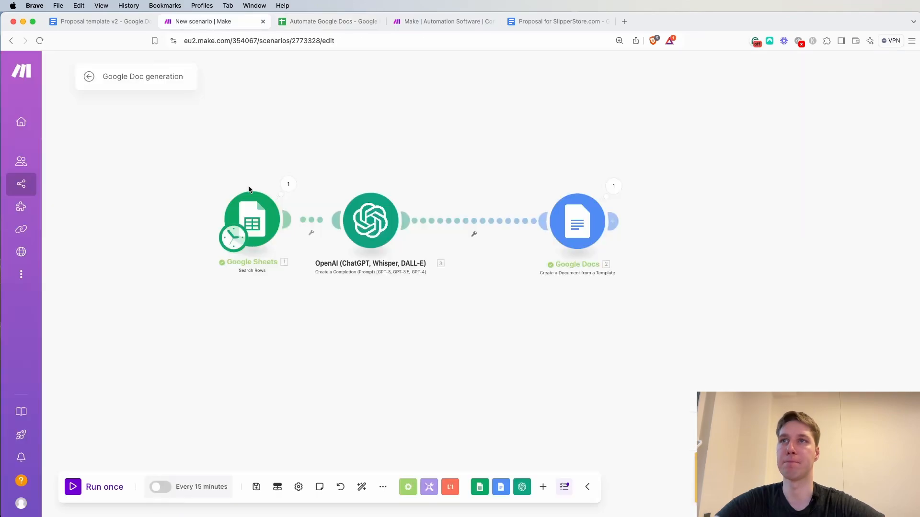
{"action": "right_click", "coordinate": [259, 223]}
{"action": "left_click", "coordinate": [284, 246]}
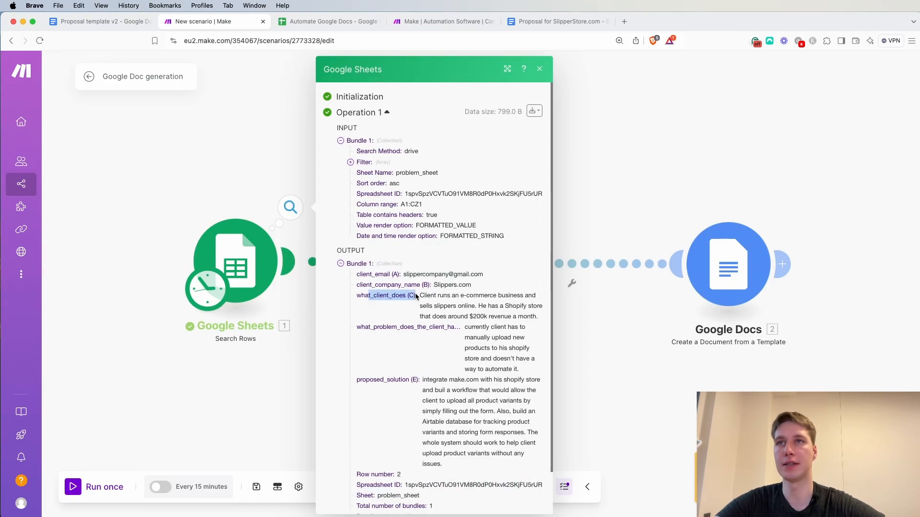
{"action": "left_click_drag", "start_coordinate": [356, 293], "coordinate": [442, 291]}
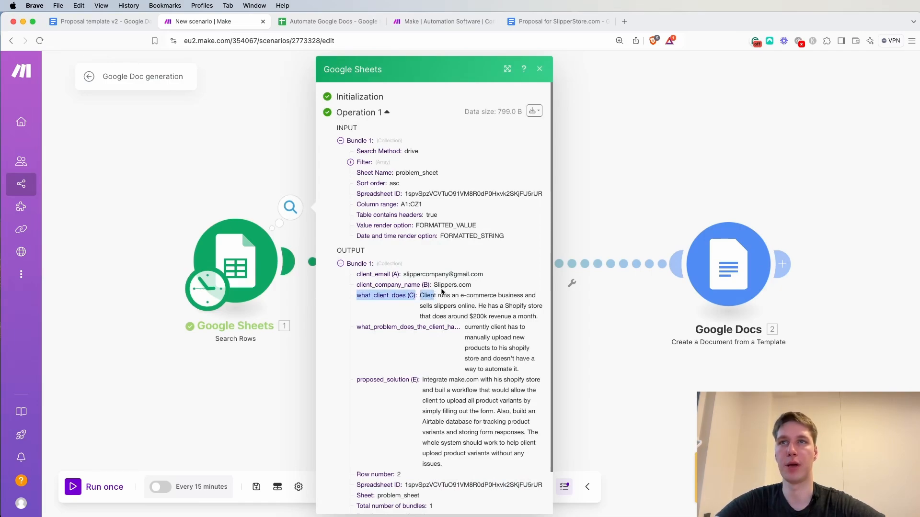
{"action": "left_click", "coordinate": [541, 69]}
In the OpenAI module's User prompt, map what_client_does (C) between the quotes after "Our client specializes in" and save the module
{"action": "left_click", "coordinate": [418, 254]}
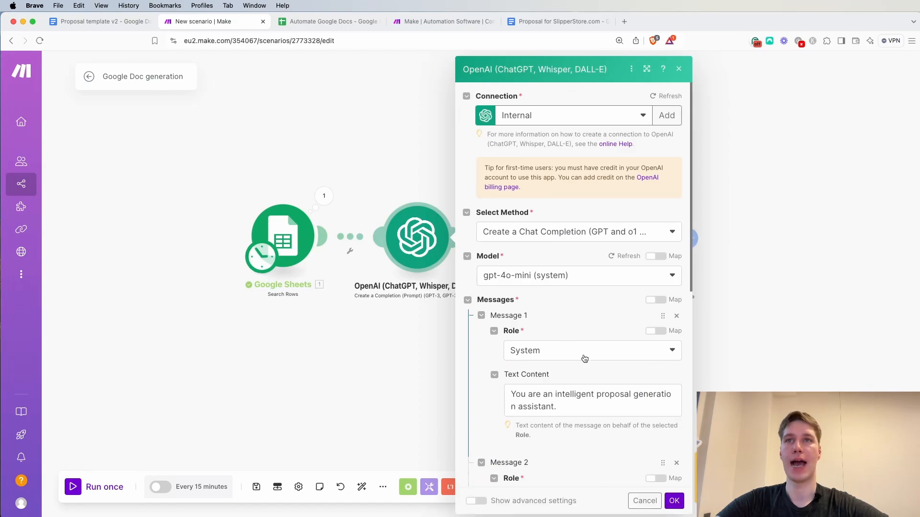
{"action": "scroll", "coordinate": [587, 357], "scroll_direction": "down", "scroll_amount": 5}
{"action": "left_click", "coordinate": [609, 353]}
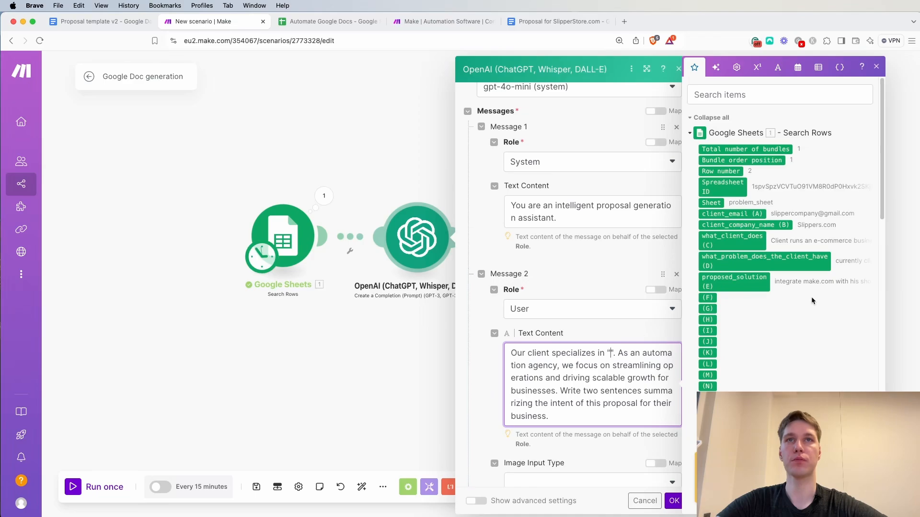
{"action": "left_click", "coordinate": [732, 241]}
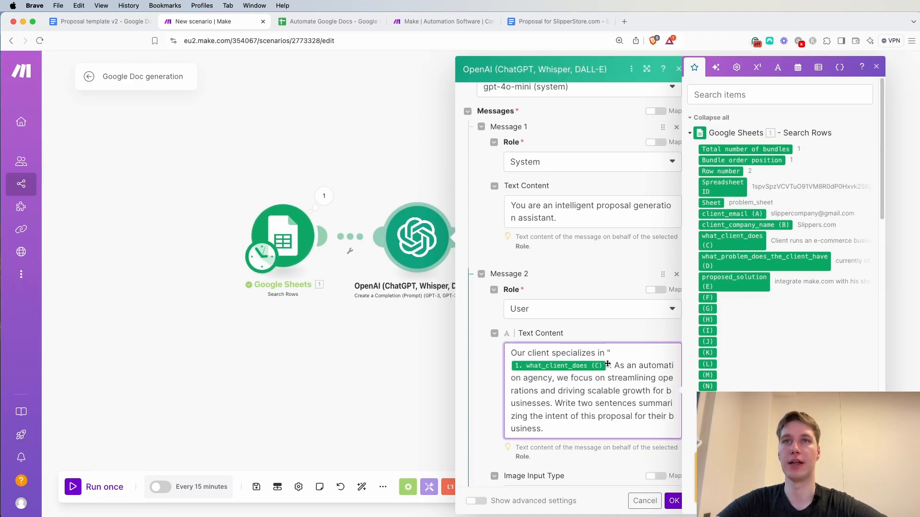
{"action": "left_click", "coordinate": [619, 326]}
{"action": "scroll", "coordinate": [619, 326], "scroll_direction": "down", "scroll_amount": 5}
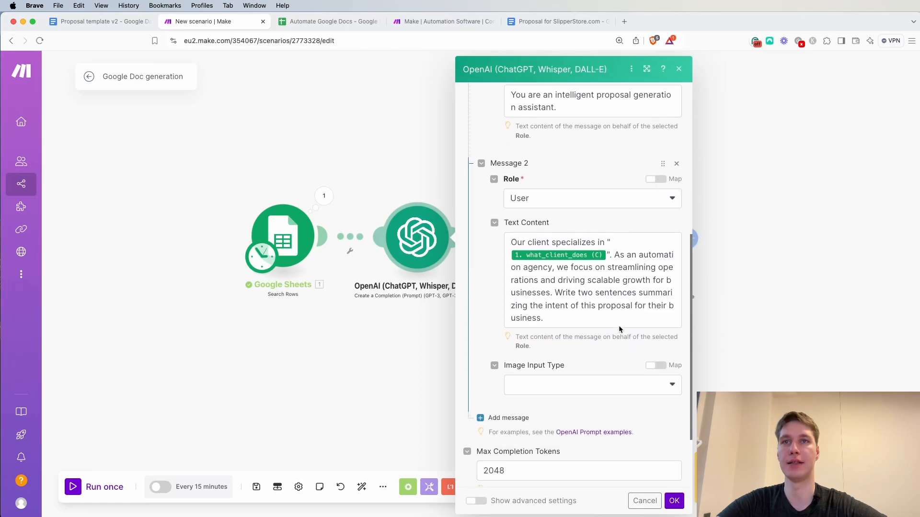
{"action": "left_click", "coordinate": [674, 502]}
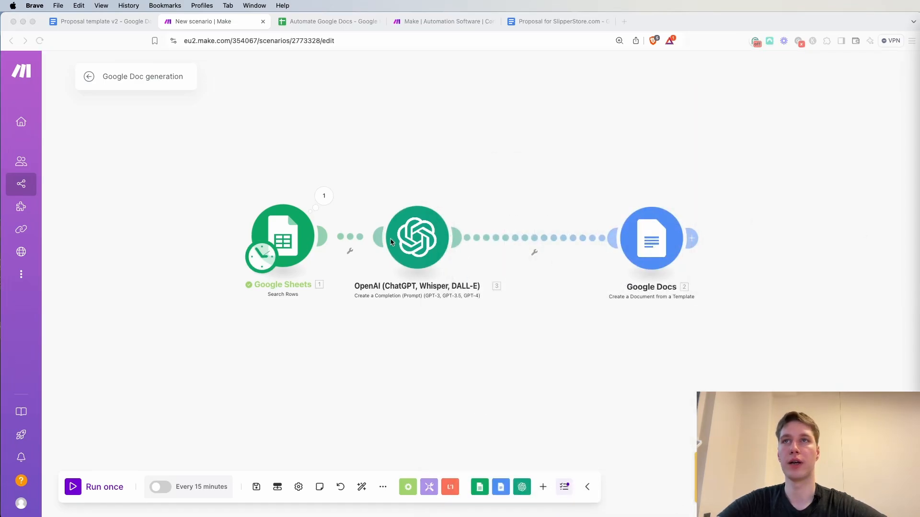
Clone the OpenAI module and place the copy between the original OpenAI module and Google Docs
{"action": "right_click", "coordinate": [424, 240]}
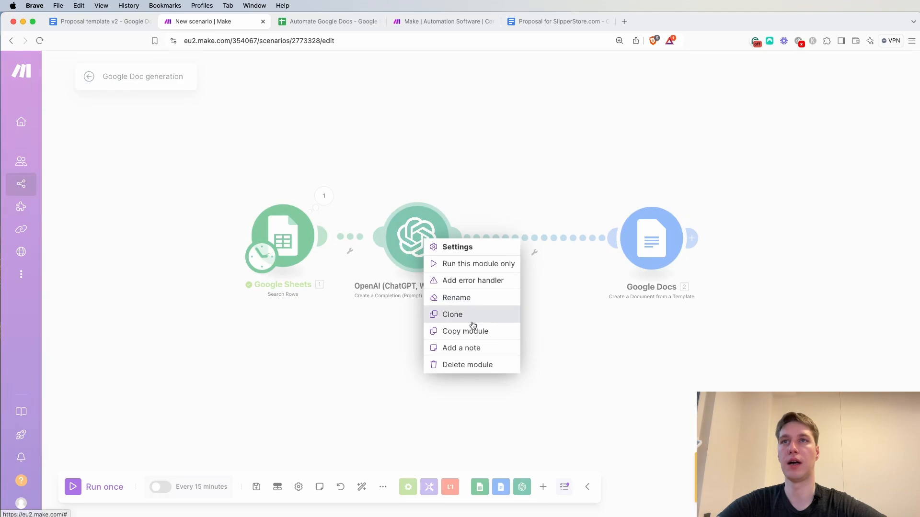
{"action": "left_click", "coordinate": [469, 316]}
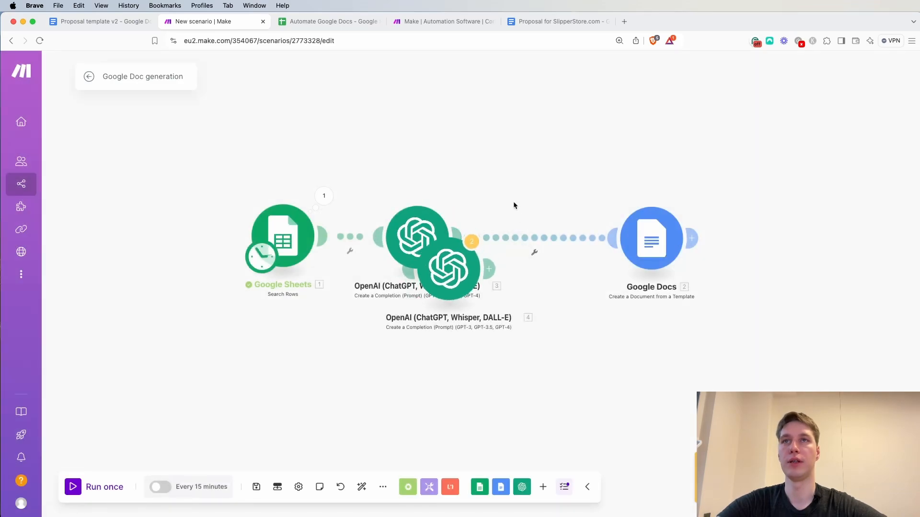
{"action": "left_click", "coordinate": [525, 236]}
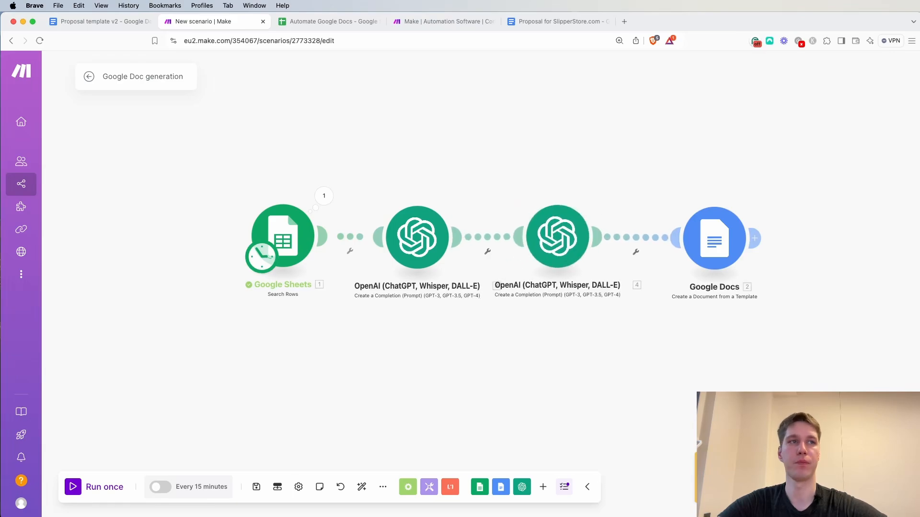
Replace the cloned OpenAI module's User prompt with the pasted prompt requesting three challenge-impact sentences as JSON fields reason_1 to reason_3
{"action": "left_click", "coordinate": [557, 236]}
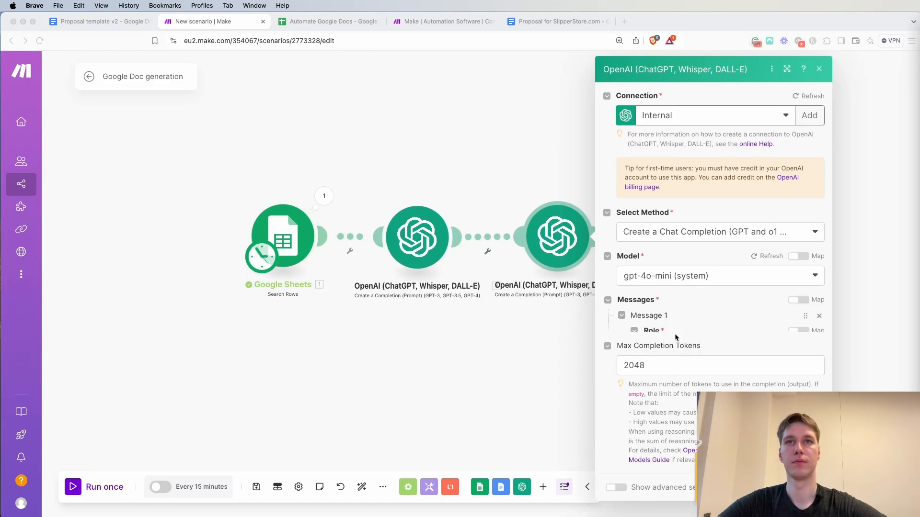
{"action": "scroll", "coordinate": [674, 334], "scroll_direction": "down", "scroll_amount": 3}
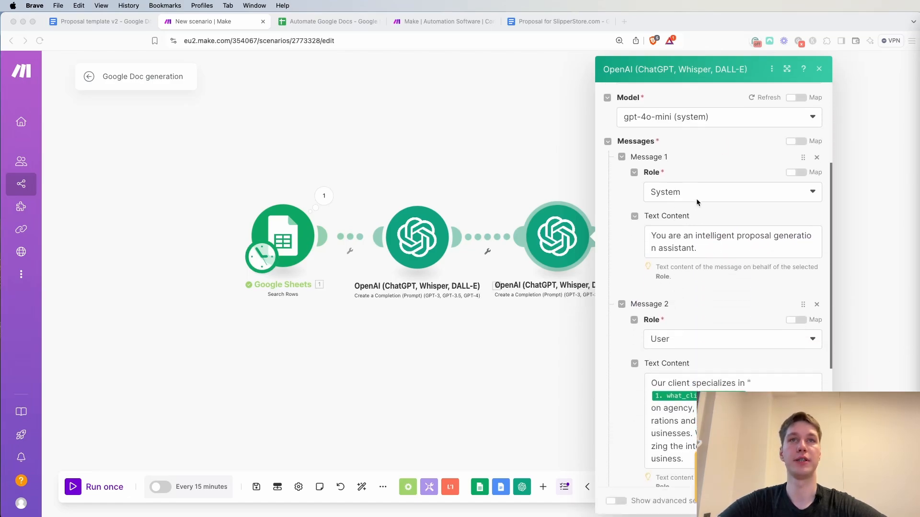
{"action": "scroll", "coordinate": [690, 260], "scroll_direction": "down", "scroll_amount": 2}
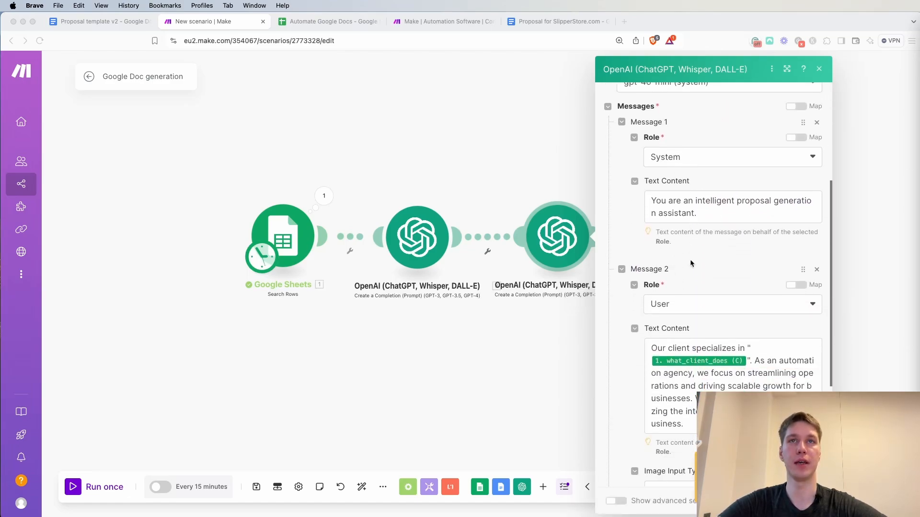
{"action": "scroll", "coordinate": [690, 260], "scroll_direction": "down", "scroll_amount": 2}
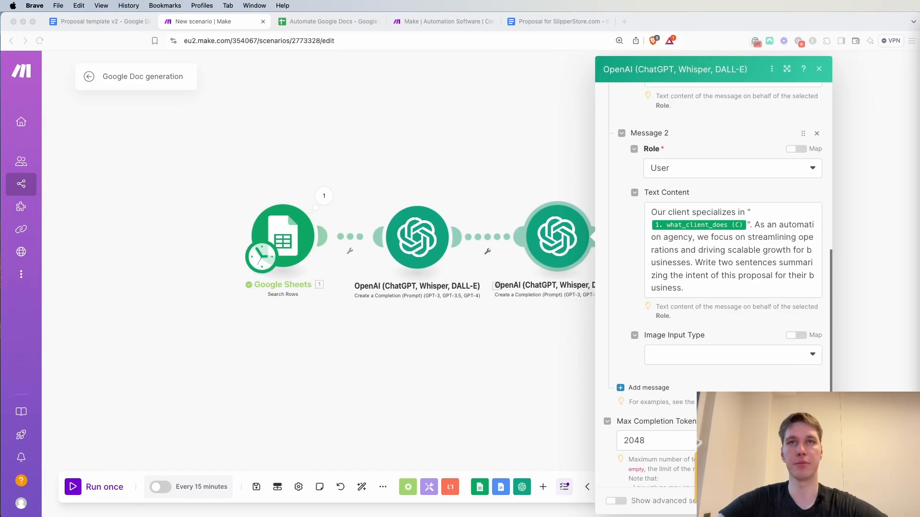
{"action": "triple_click", "coordinate": [712, 288]}
{"action": "key", "text": "super+v"}
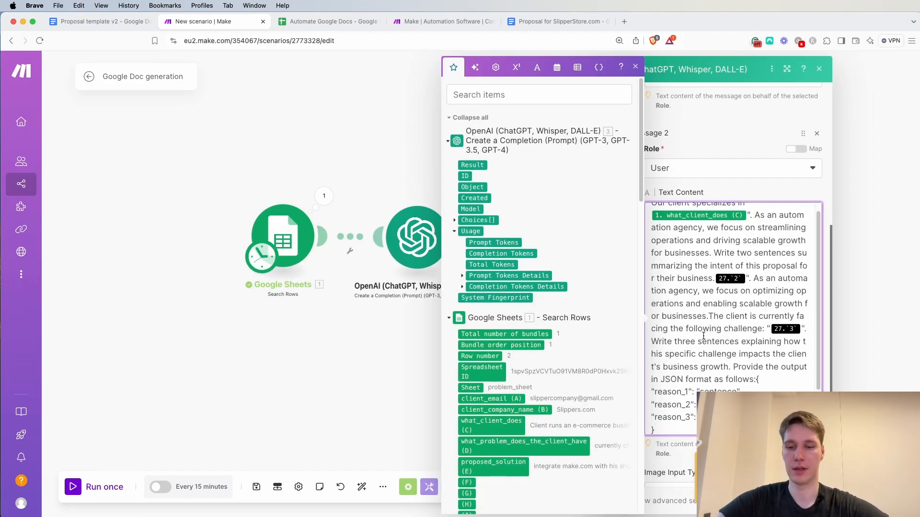
{"action": "triple_click", "coordinate": [704, 337]}
{"action": "key", "text": "super+a"}
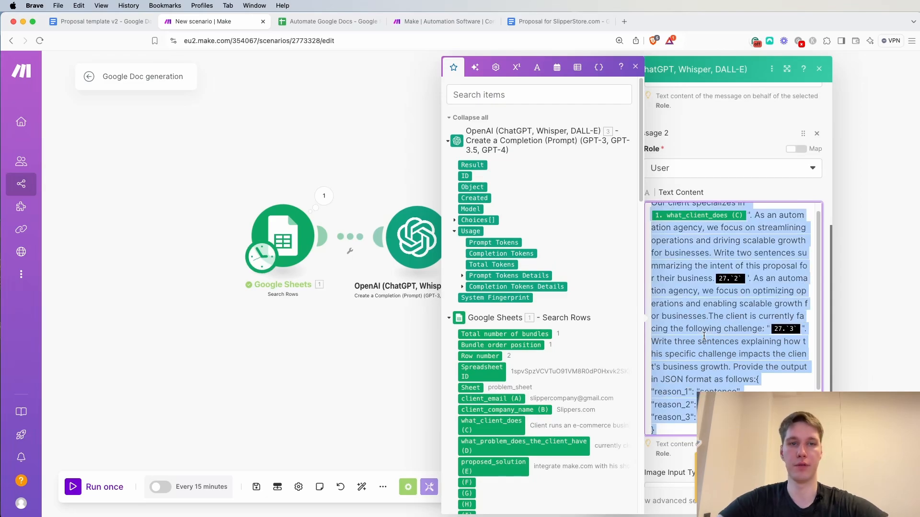
{"action": "key", "text": "BackSpace"}
{"action": "key", "text": "super+v"}
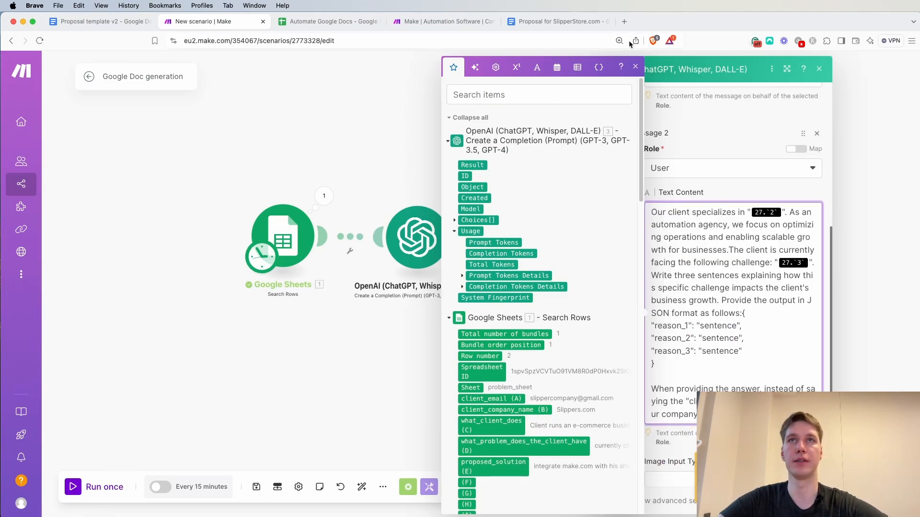
Replace the old variable after "Our client specializes in" with what_client_does (C) in the cloned module's User prompt
{"action": "left_click", "coordinate": [635, 66]}
{"action": "left_click_drag", "start_coordinate": [875, 198], "coordinate": [618, 199]}
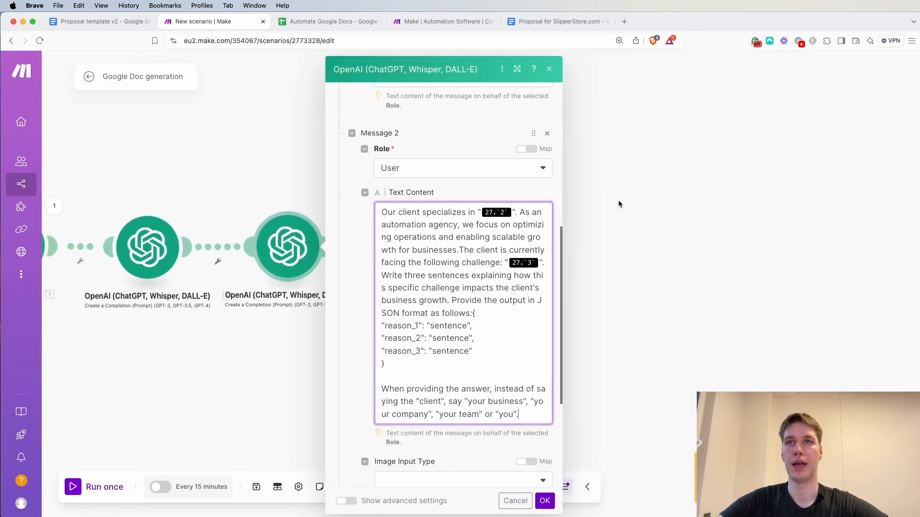
{"action": "scroll", "coordinate": [458, 297], "scroll_direction": "up", "scroll_amount": 1}
{"action": "scroll", "coordinate": [458, 298], "scroll_direction": "down", "scroll_amount": 3}
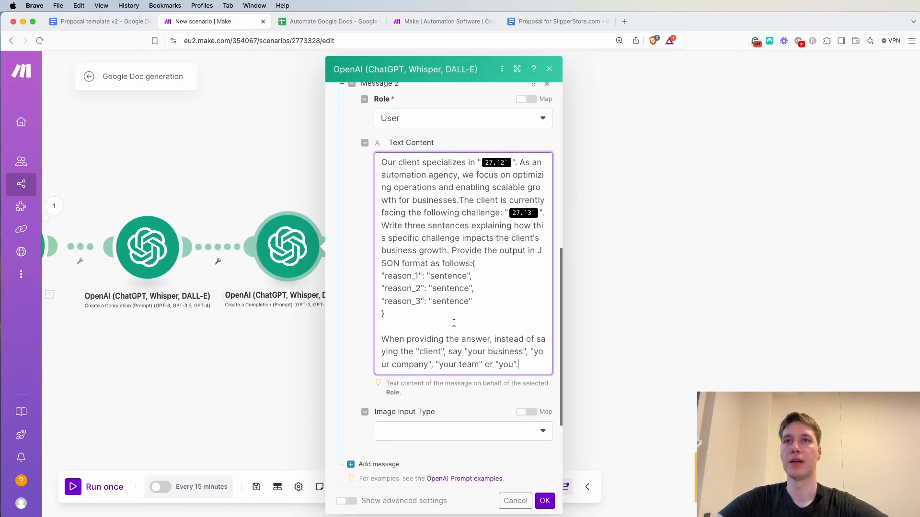
{"action": "scroll", "coordinate": [431, 287], "scroll_direction": "up", "scroll_amount": 3}
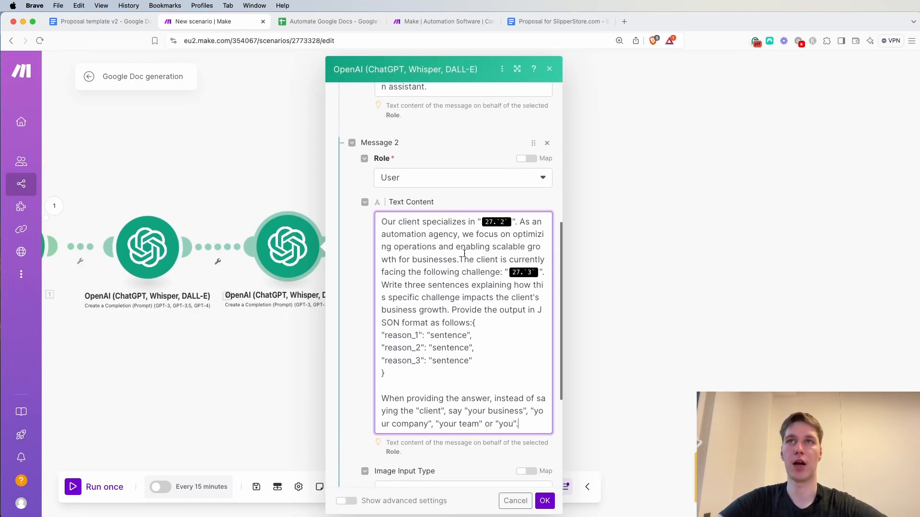
{"action": "left_click", "coordinate": [512, 219]}
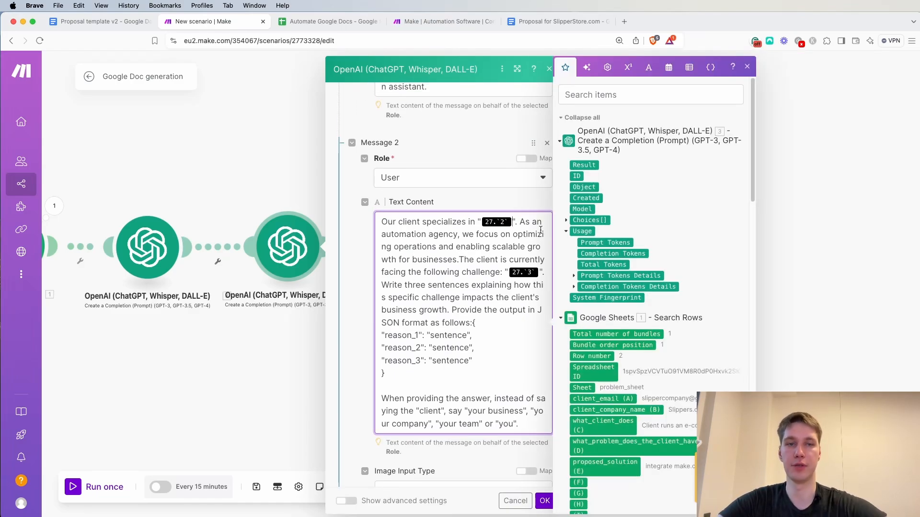
{"action": "key", "text": "BackSpace"}
{"action": "scroll", "coordinate": [646, 349], "scroll_direction": "down", "scroll_amount": 2}
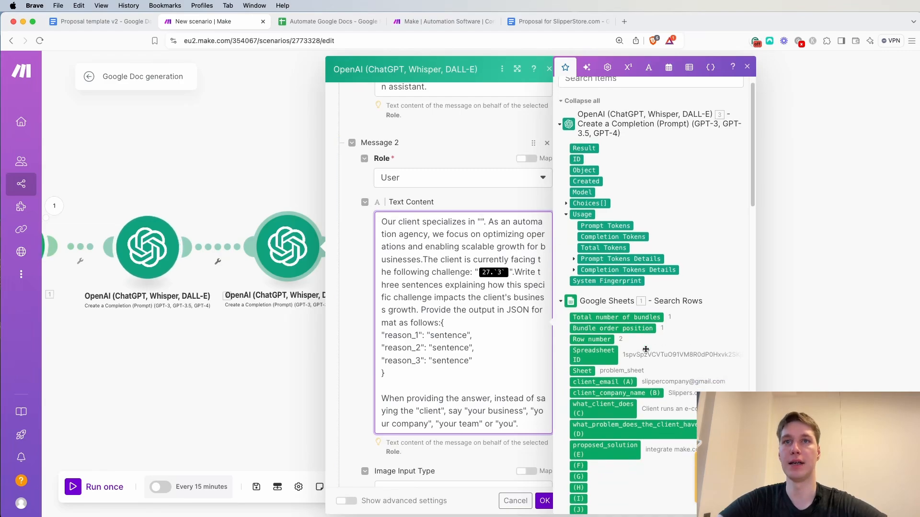
{"action": "left_click", "coordinate": [612, 368]}
{"action": "left_click", "coordinate": [483, 260]}
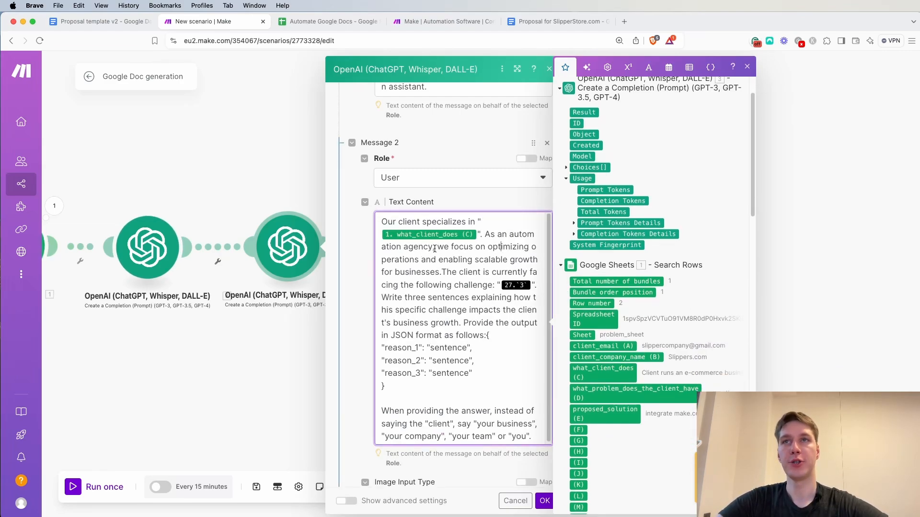
Replace the old variable after "the following challenge" with what_problem_does_the_client_have (D) and review the prompt's JSON output structure
{"action": "left_click", "coordinate": [501, 247]}
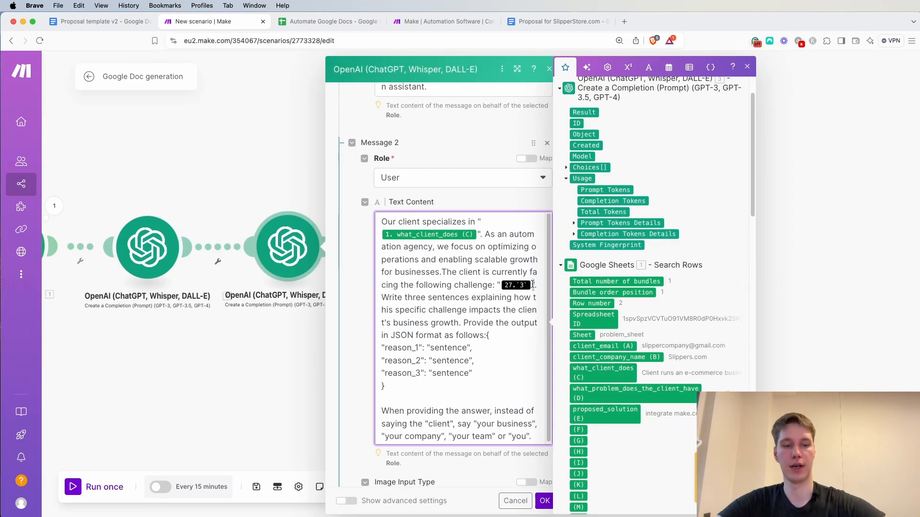
{"action": "key", "text": "BackSpace"}
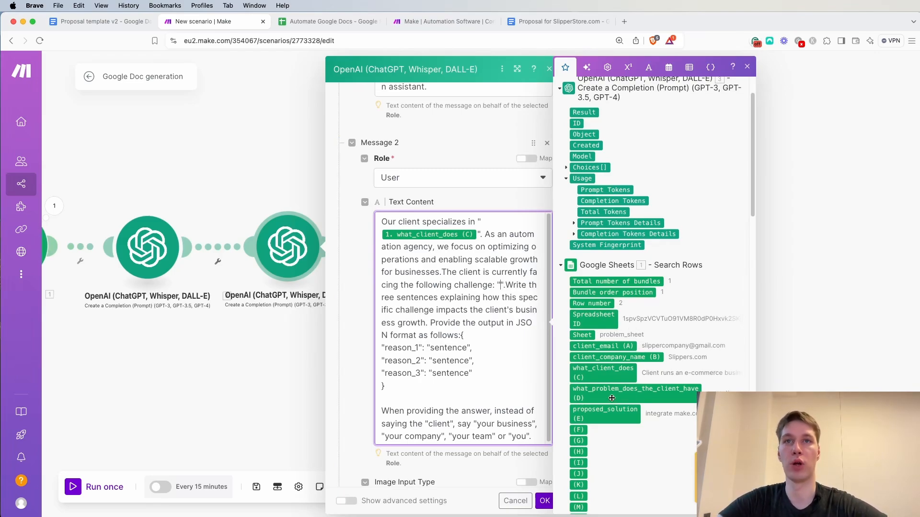
{"action": "left_click", "coordinate": [625, 390]}
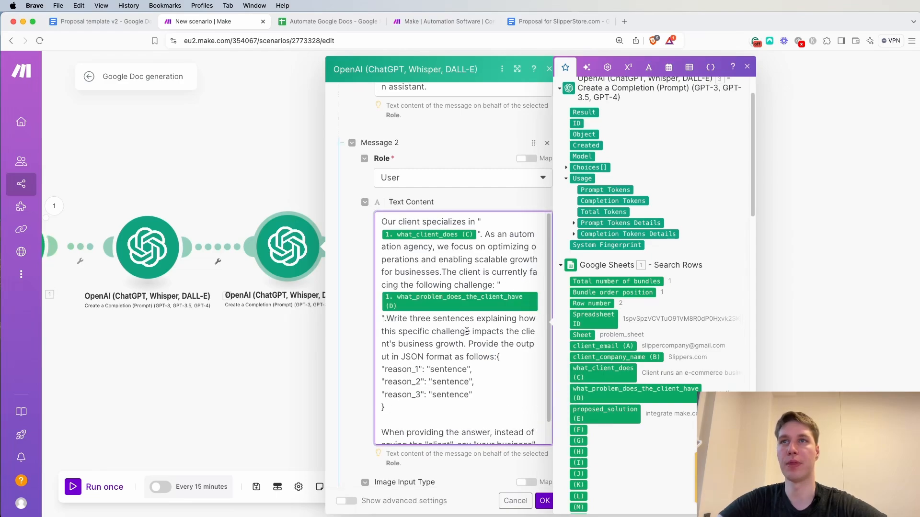
{"action": "scroll", "coordinate": [466, 332], "scroll_direction": "down", "scroll_amount": 1}
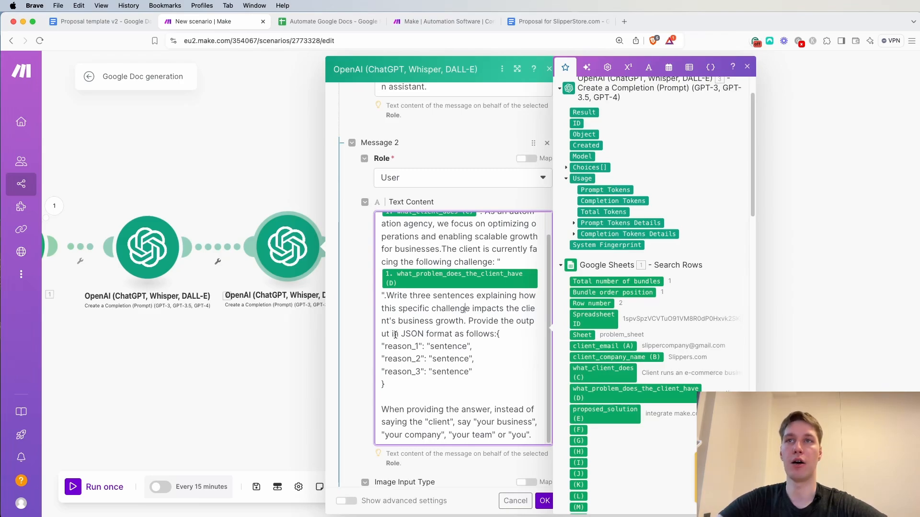
{"action": "scroll", "coordinate": [503, 339], "scroll_direction": "down", "scroll_amount": 1}
{"action": "left_click_drag", "start_coordinate": [397, 356], "coordinate": [490, 302]}
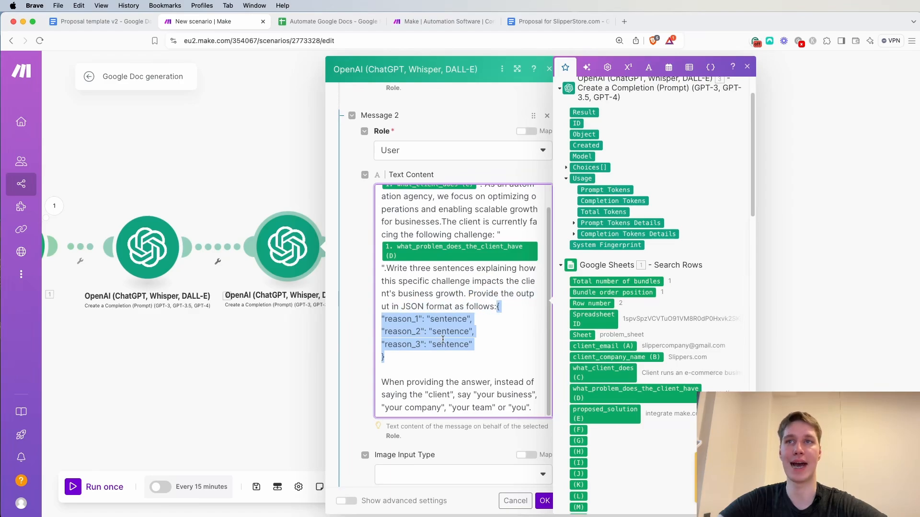
{"action": "scroll", "coordinate": [443, 339], "scroll_direction": "down", "scroll_amount": 1}
{"action": "left_click", "coordinate": [454, 350]}
{"action": "scroll", "coordinate": [425, 337], "scroll_direction": "down", "scroll_amount": 1}
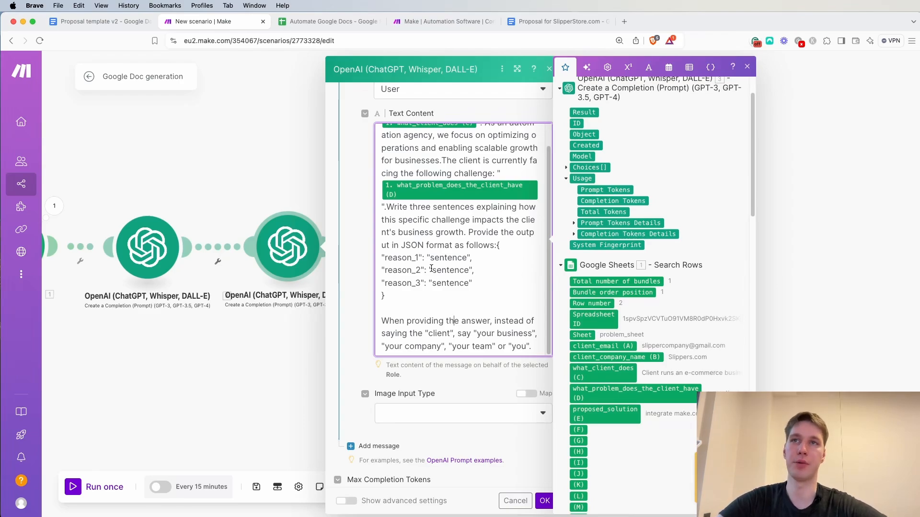
Show the cloned OpenAI module's advanced settings and set its response format to JSON Object
{"action": "scroll", "coordinate": [431, 269], "scroll_direction": "down", "scroll_amount": 3}
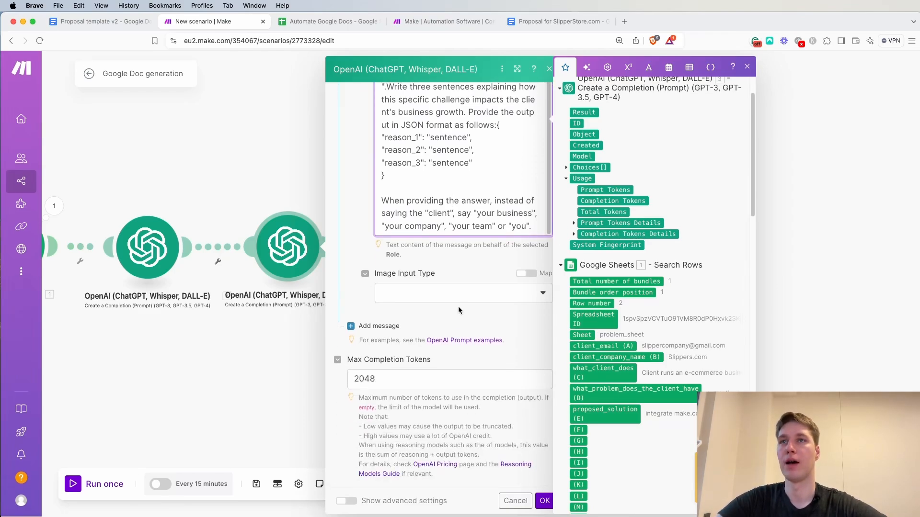
{"action": "left_click", "coordinate": [347, 502]}
{"action": "scroll", "coordinate": [437, 346], "scroll_direction": "down", "scroll_amount": 2}
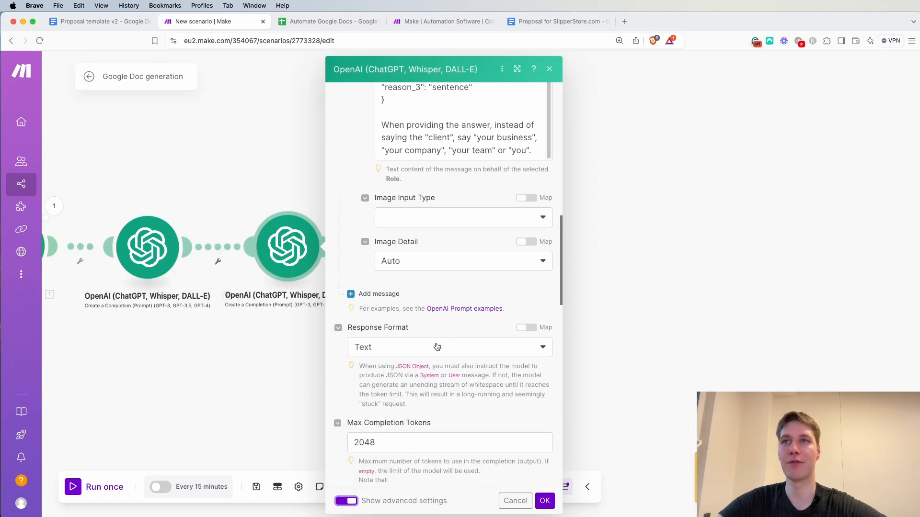
{"action": "left_click", "coordinate": [437, 346]}
{"action": "left_click", "coordinate": [403, 403]}
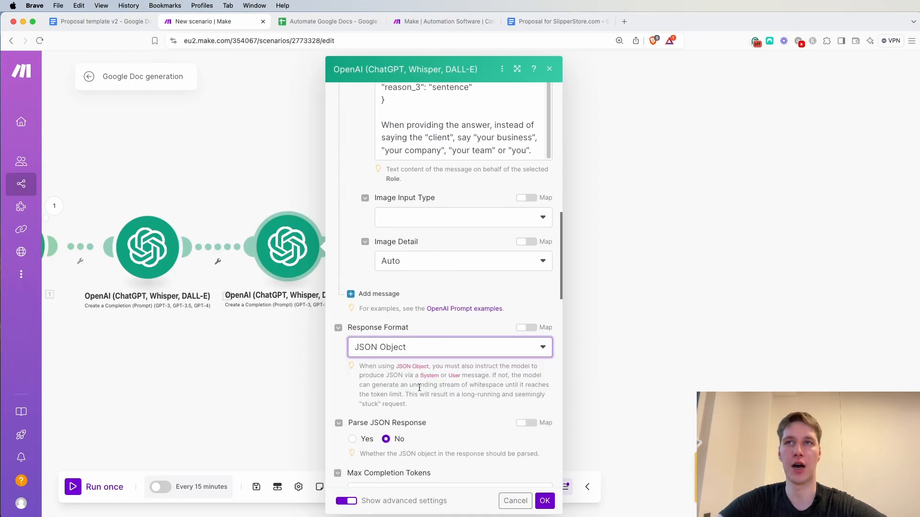
{"action": "scroll", "coordinate": [381, 385], "scroll_direction": "down", "scroll_amount": 2}
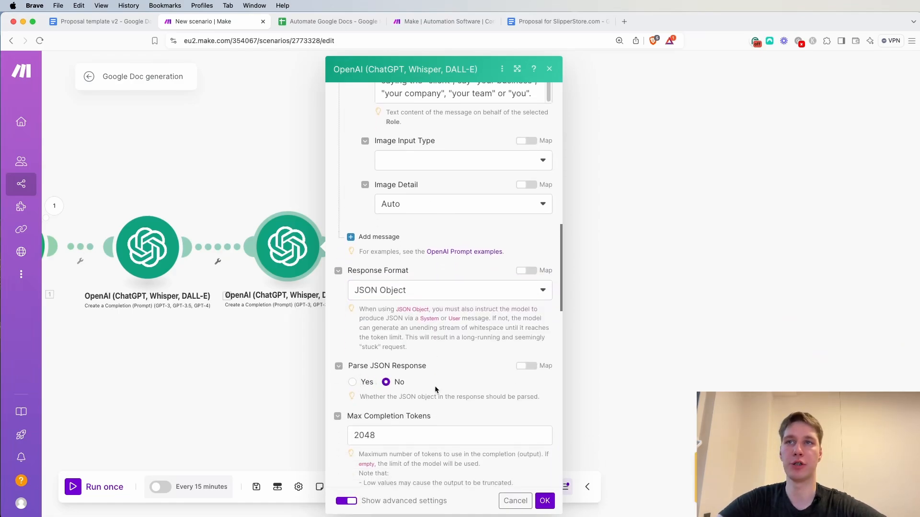
Turn on Parse JSON Response for the cloned OpenAI module and save its settings
{"action": "left_click", "coordinate": [353, 381]}
{"action": "left_click", "coordinate": [545, 501]}
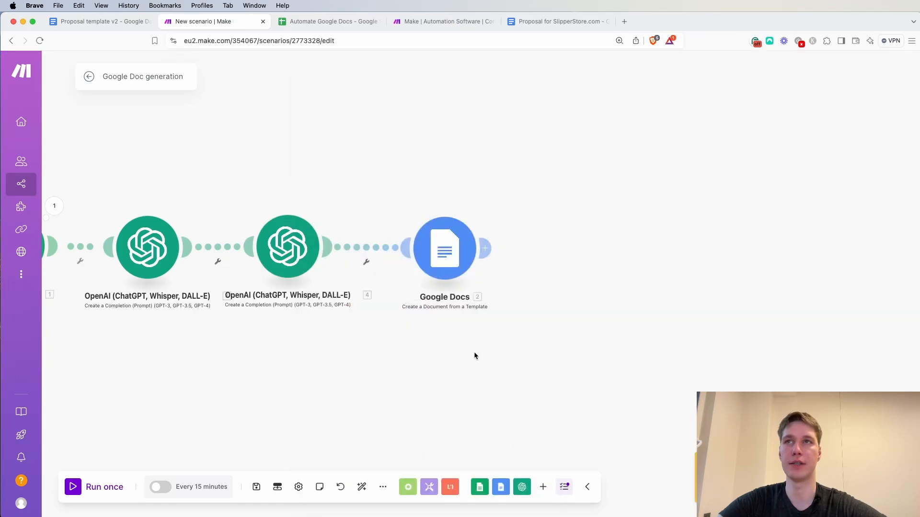
Clone the second OpenAI module and place the copy in the chain between it and the Google Docs module
{"action": "scroll", "coordinate": [474, 351], "scroll_direction": "down", "scroll_amount": 2}
{"action": "left_click_drag", "start_coordinate": [444, 277], "coordinate": [493, 278]}
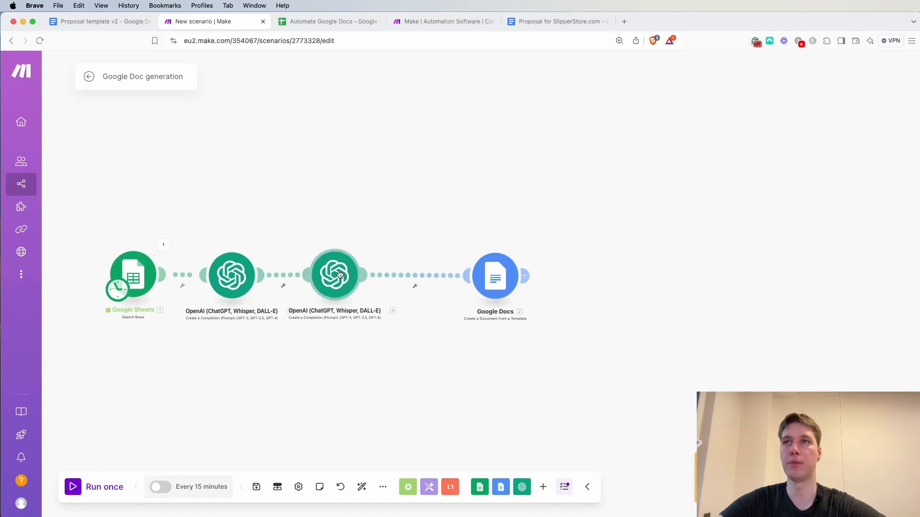
{"action": "right_click", "coordinate": [343, 278]}
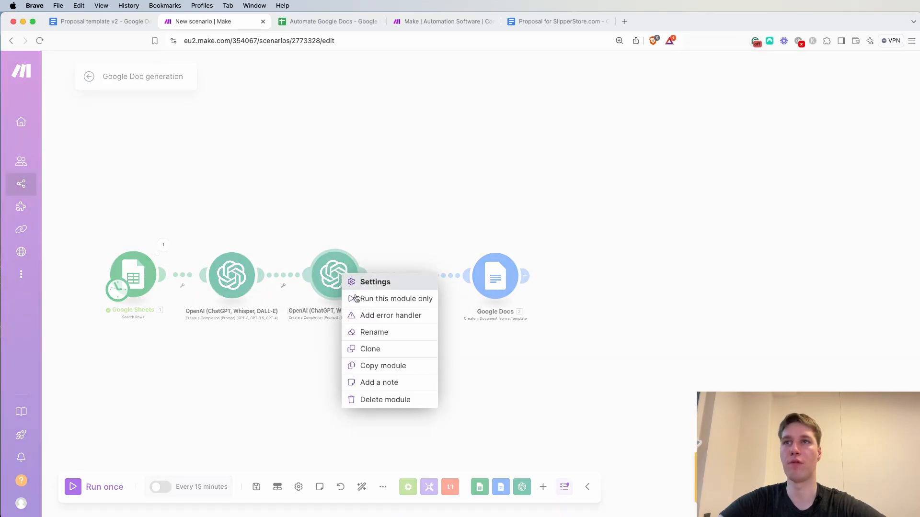
{"action": "left_click", "coordinate": [380, 349]}
{"action": "left_click_drag", "start_coordinate": [500, 282], "coordinate": [561, 279]}
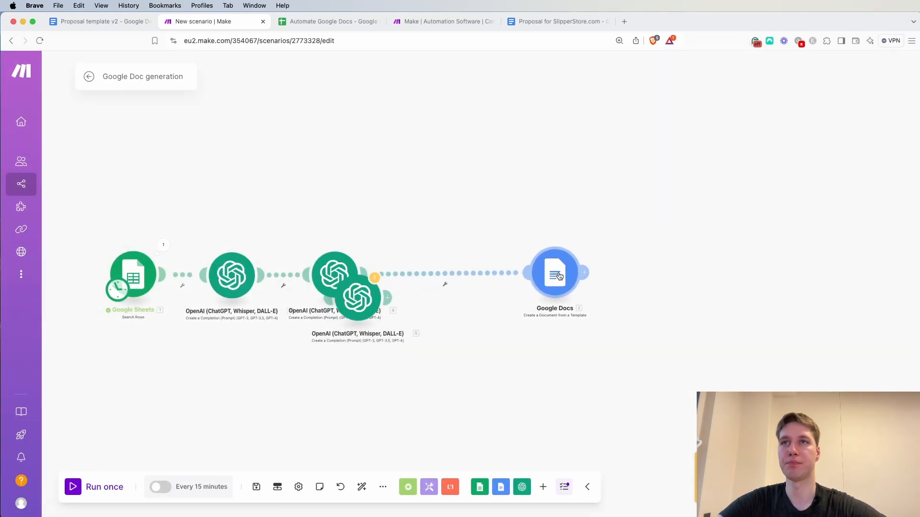
{"action": "left_click_drag", "start_coordinate": [350, 306], "coordinate": [438, 282]}
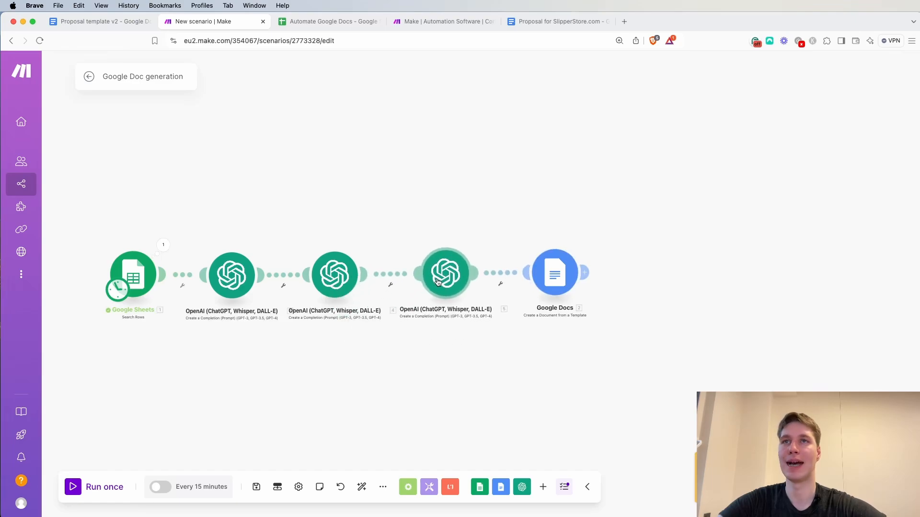
{"action": "left_click_drag", "start_coordinate": [558, 279], "coordinate": [567, 281]}
{"action": "left_click_drag", "start_coordinate": [435, 274], "coordinate": [454, 273]}
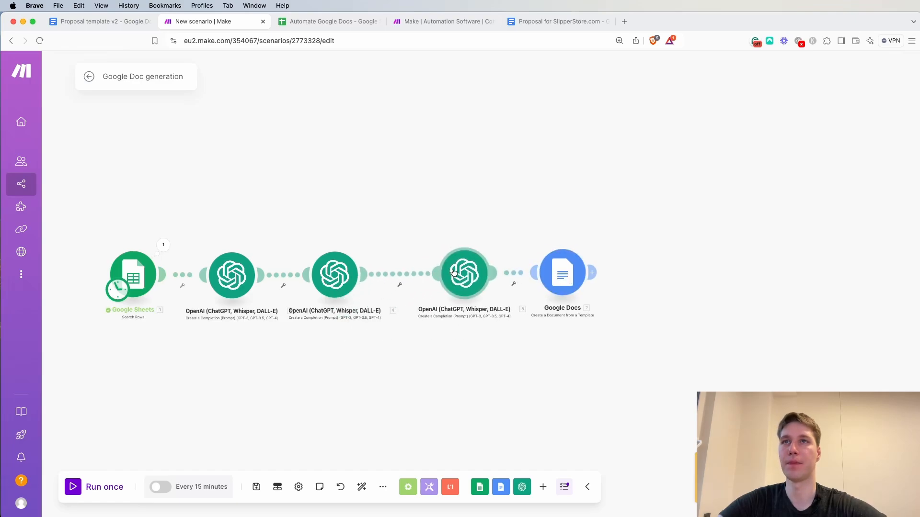
Replace the new clone's User prompt with the pasted prompt requesting a three stage implementation process as JSON fields stage_1 to stage_3
{"action": "left_click", "coordinate": [459, 275]}
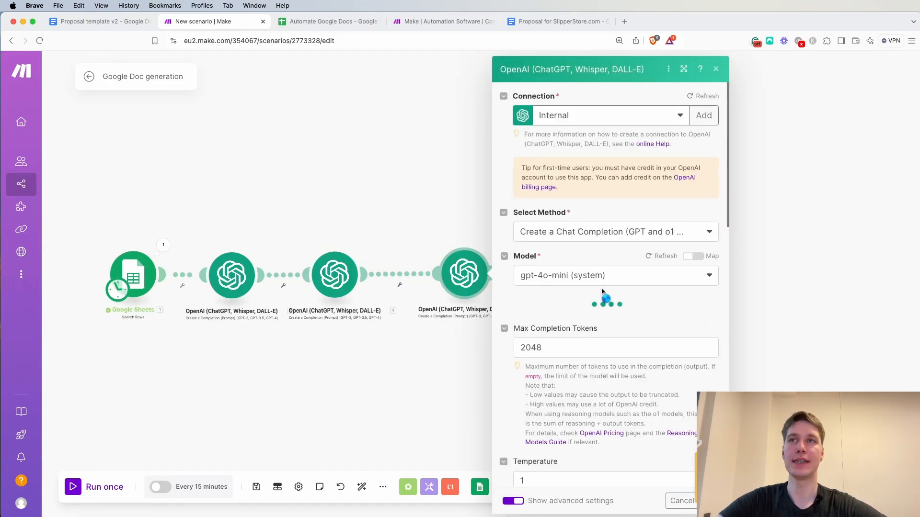
{"action": "scroll", "coordinate": [619, 295], "scroll_direction": "down", "scroll_amount": 5}
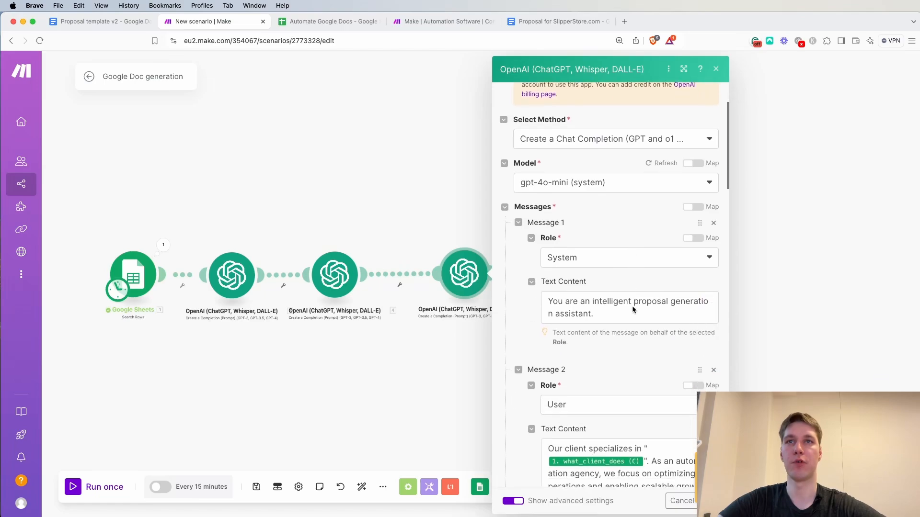
{"action": "scroll", "coordinate": [632, 308], "scroll_direction": "down", "scroll_amount": 3}
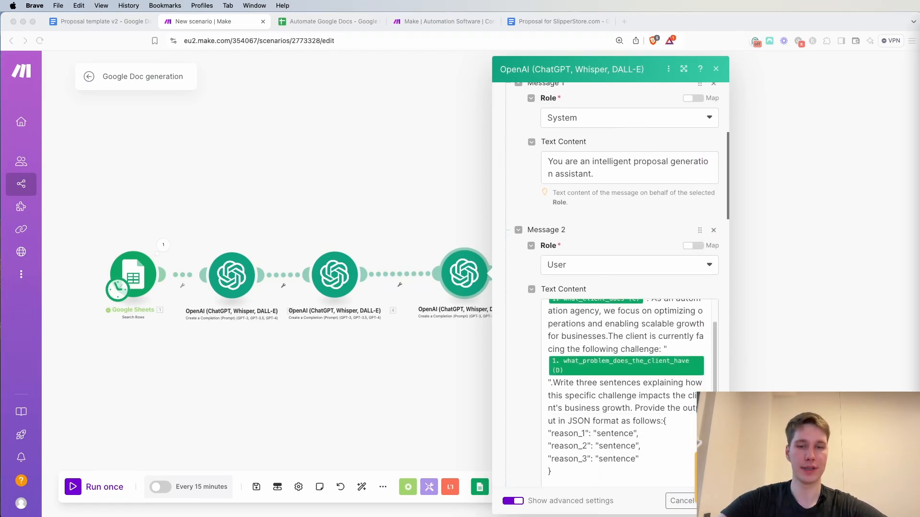
{"action": "left_click", "coordinate": [571, 463]}
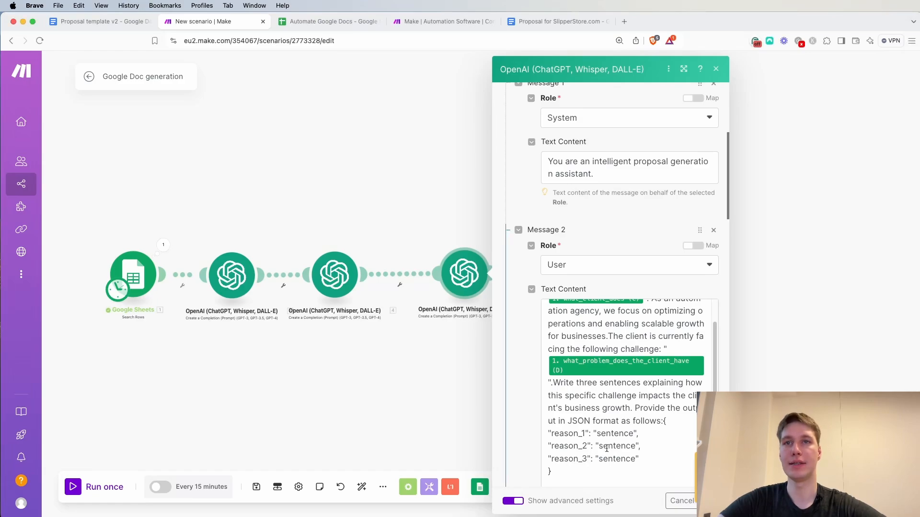
{"action": "left_click", "coordinate": [580, 439]}
{"action": "key", "text": "super+a"}
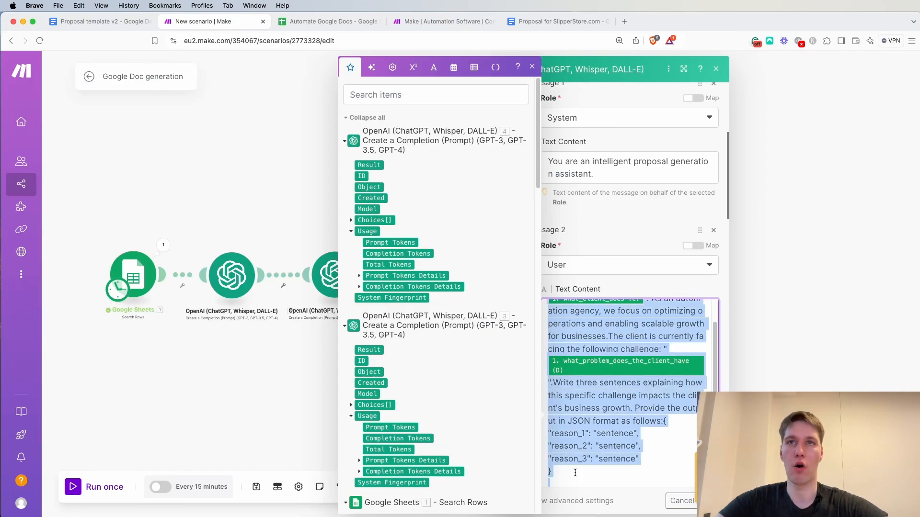
{"action": "key", "text": "BackSpace"}
{"action": "key", "text": "super+v"}
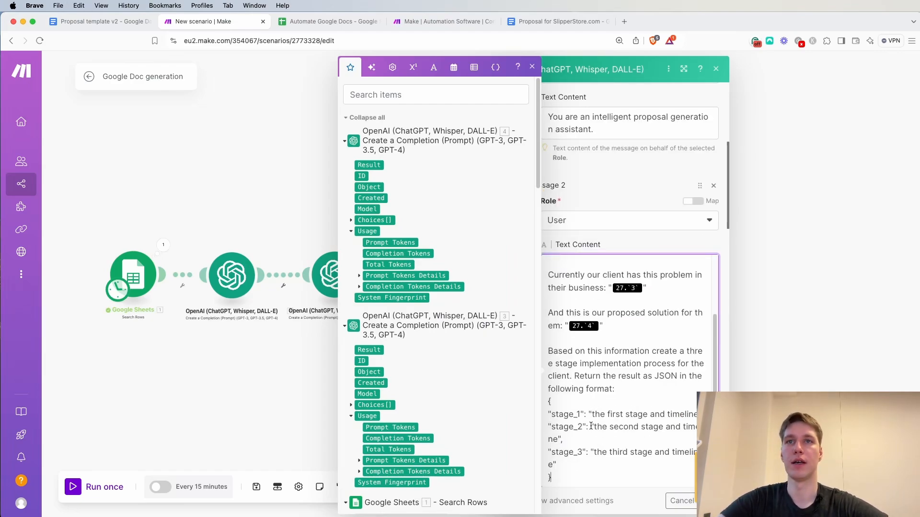
{"action": "left_click", "coordinate": [532, 67]}
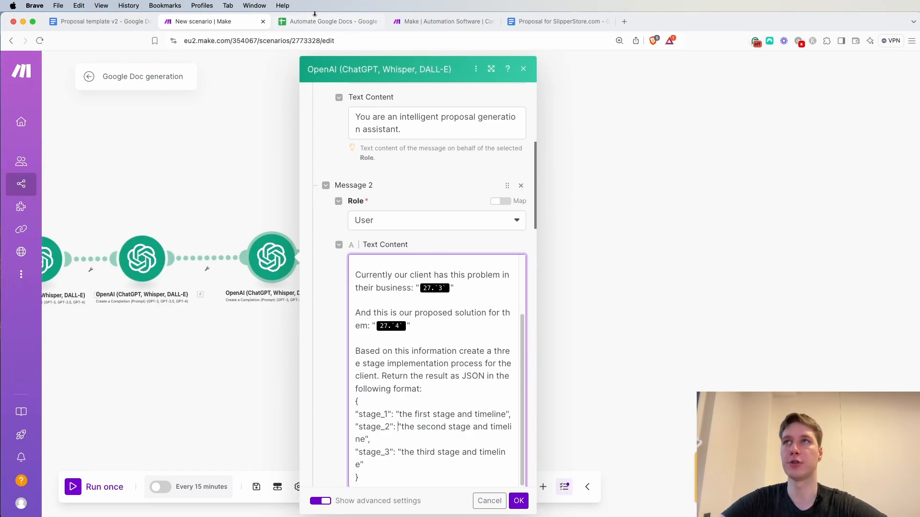
Check the placeholders in the Proposal template v2 document, and return to the Make scenario
{"action": "left_click", "coordinate": [96, 21]}
{"action": "scroll", "coordinate": [365, 274], "scroll_direction": "down", "scroll_amount": 20}
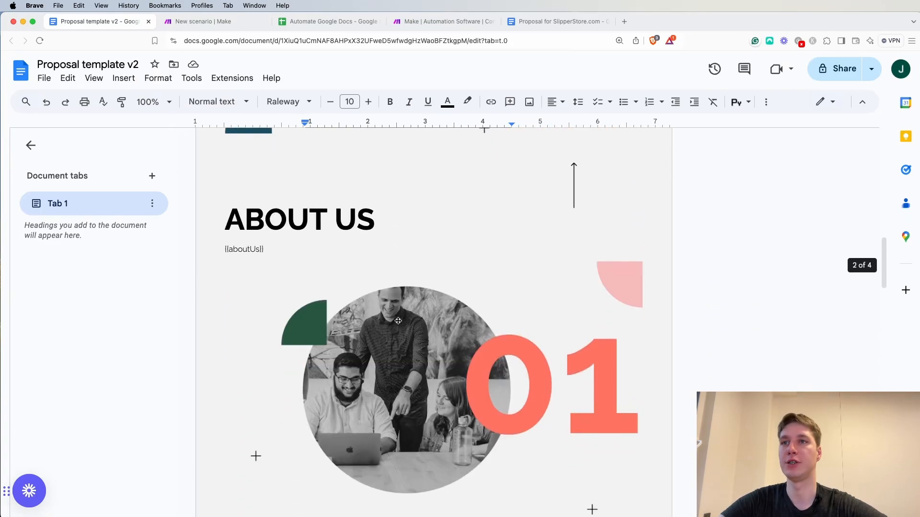
{"action": "scroll", "coordinate": [398, 321], "scroll_direction": "up", "scroll_amount": 2}
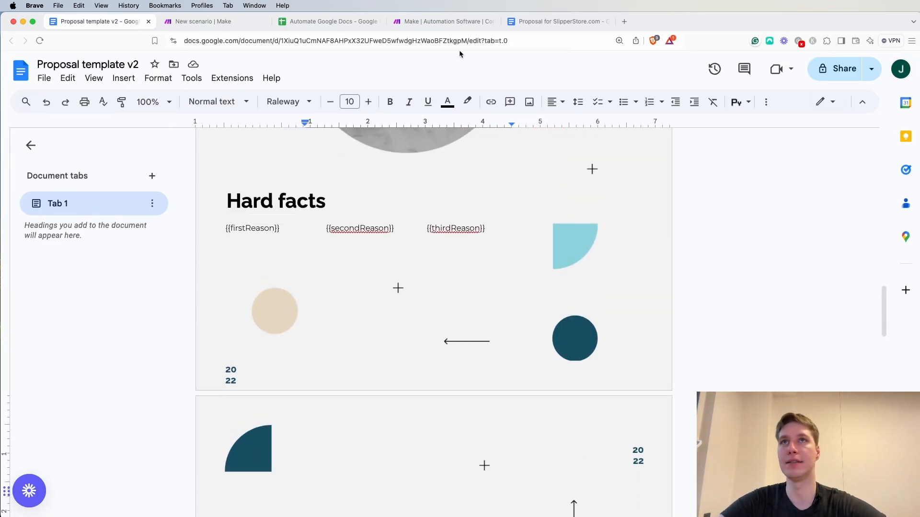
{"action": "left_click", "coordinate": [443, 21]}
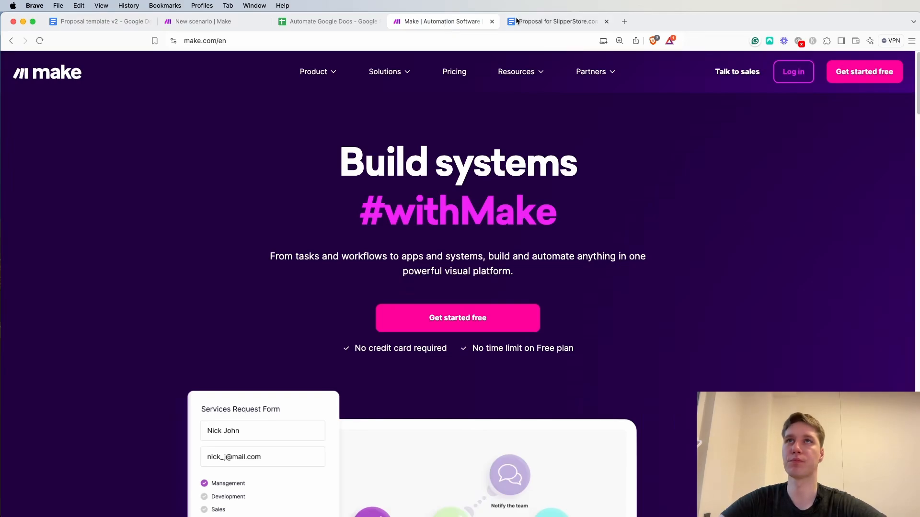
{"action": "left_click", "coordinate": [202, 21]}
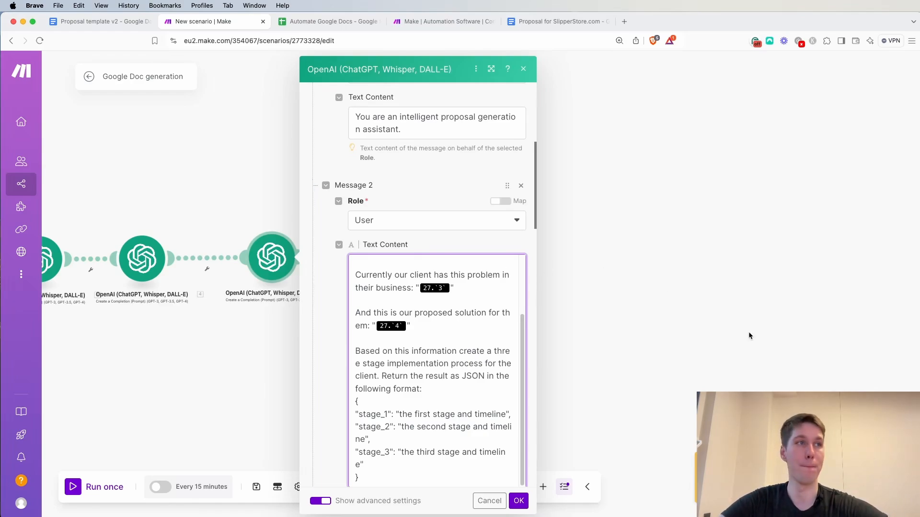
Replace the old variable after "Our client specializes in" with what_client_does (C) in the stage prompt
{"action": "scroll", "coordinate": [416, 296], "scroll_direction": "up", "scroll_amount": 3}
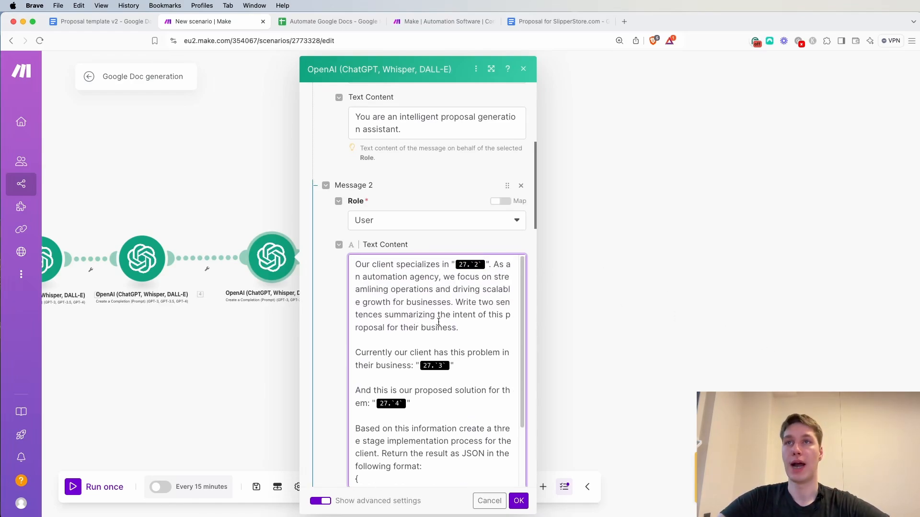
{"action": "scroll", "coordinate": [434, 360], "scroll_direction": "down", "scroll_amount": 3}
{"action": "scroll", "coordinate": [435, 361], "scroll_direction": "up", "scroll_amount": 3}
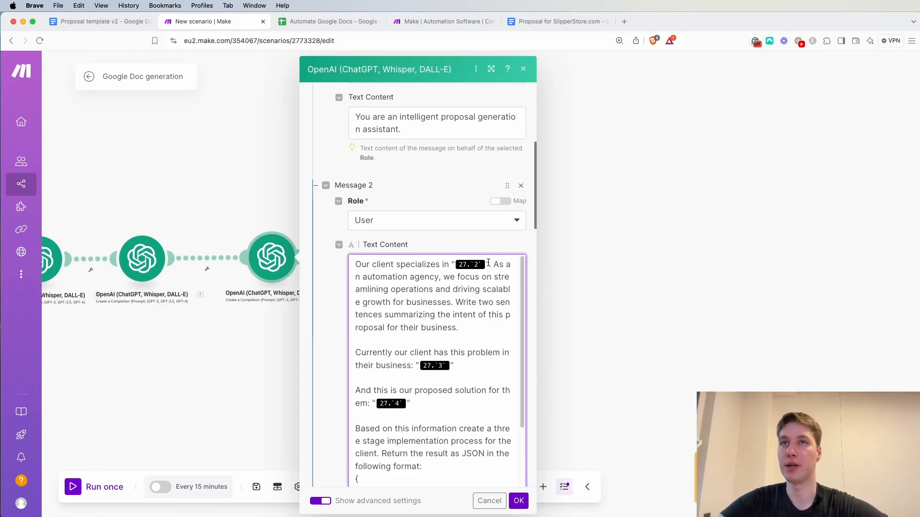
{"action": "left_click", "coordinate": [489, 263]}
{"action": "key", "text": "BackSpace"}
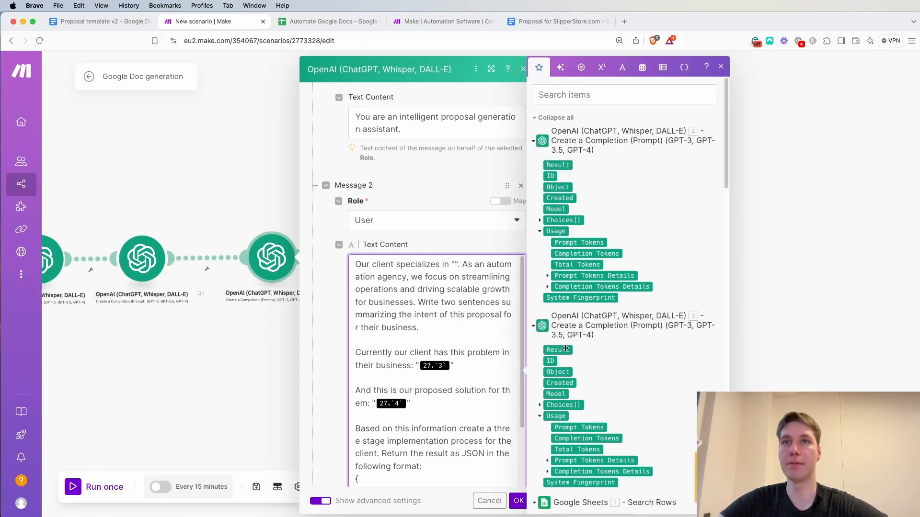
{"action": "scroll", "coordinate": [556, 290], "scroll_direction": "down", "scroll_amount": 5}
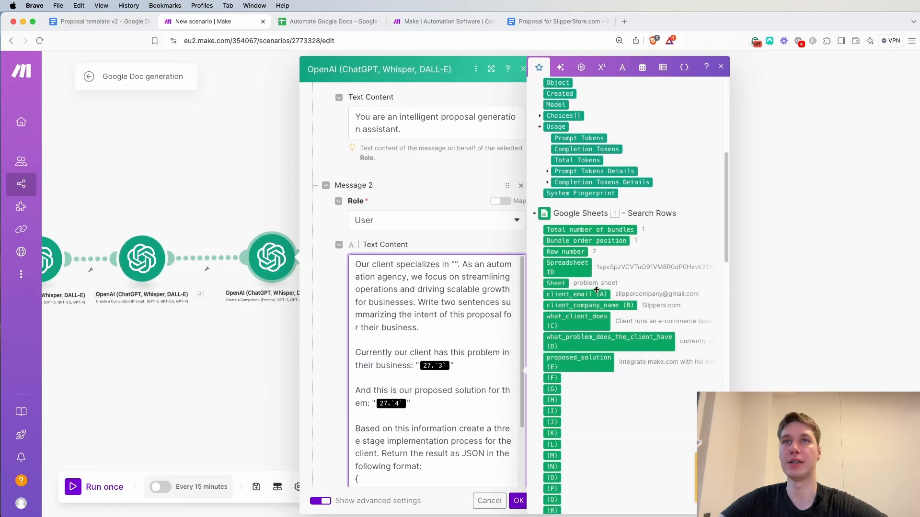
{"action": "left_click", "coordinate": [582, 320]}
Replace the old problem and proposed solution variables in the prompt with what_problem_does_the_client_have (D) and proposed_solution (E)
{"action": "scroll", "coordinate": [436, 354], "scroll_direction": "down", "scroll_amount": 1}
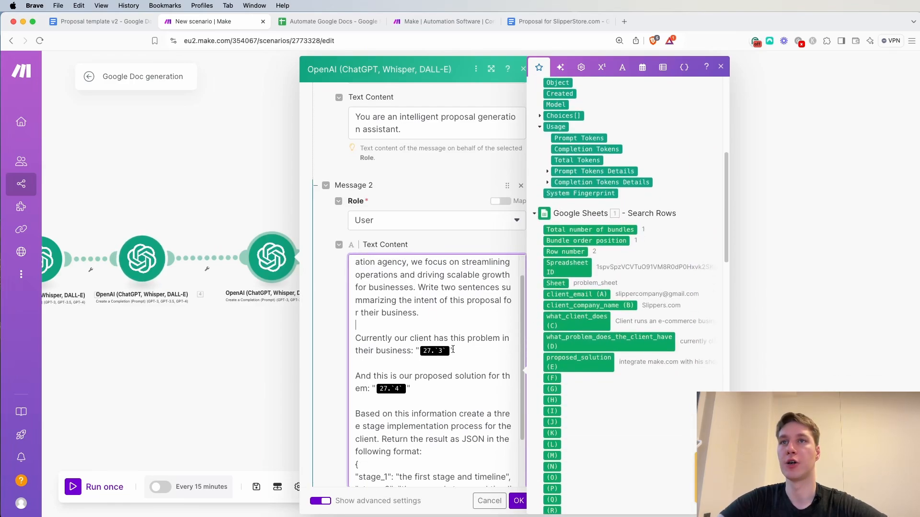
{"action": "key", "text": "BackSpace"}
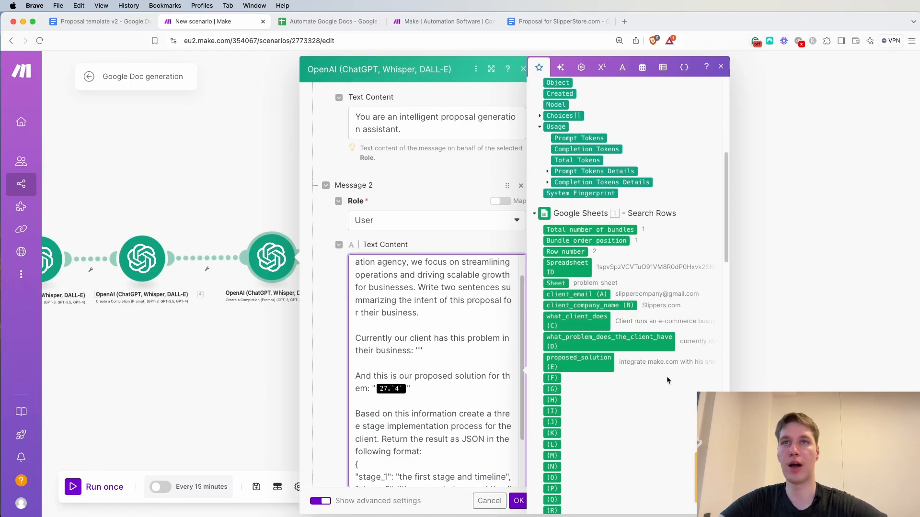
{"action": "left_click", "coordinate": [629, 341]}
{"action": "scroll", "coordinate": [454, 349], "scroll_direction": "down", "scroll_amount": 2}
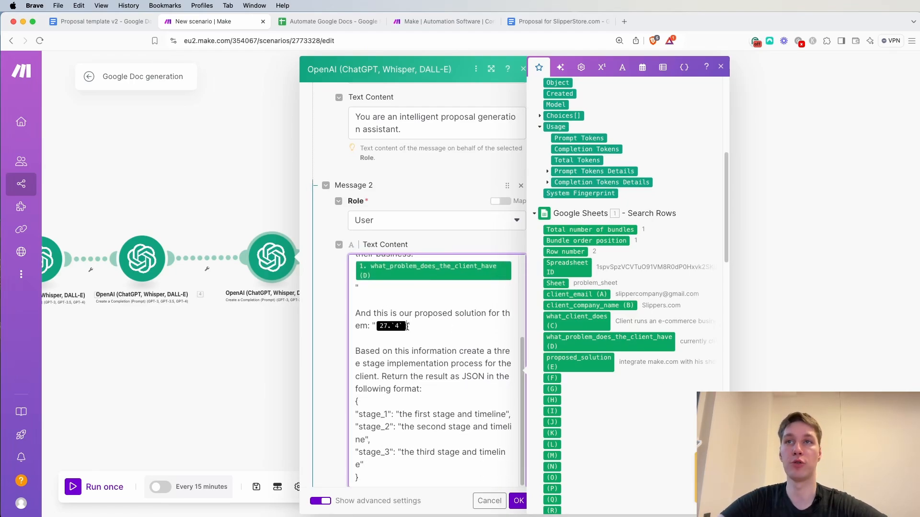
{"action": "key", "text": "BackSpace"}
{"action": "left_click", "coordinate": [593, 363]}
Check the third OpenAI module's response format and JSON parsing settings, and save the module
{"action": "scroll", "coordinate": [500, 359], "scroll_direction": "down", "scroll_amount": 8}
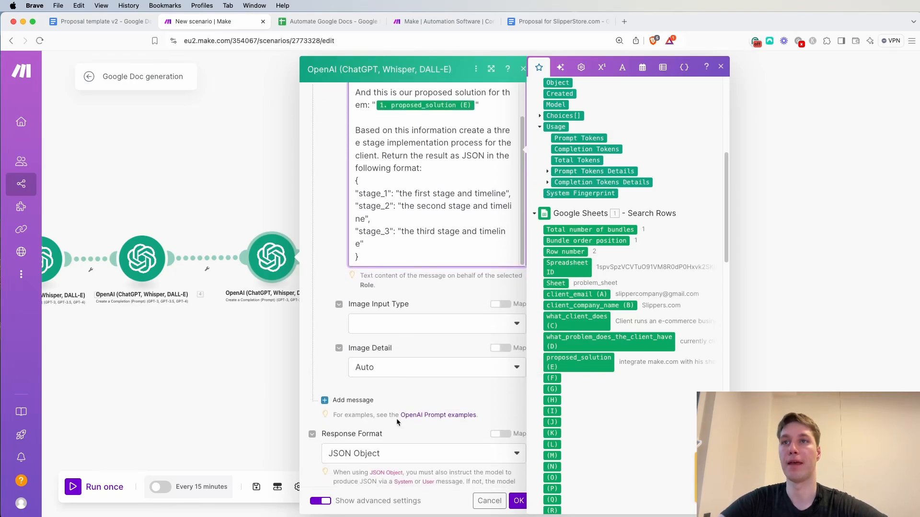
{"action": "scroll", "coordinate": [397, 419], "scroll_direction": "down", "scroll_amount": 3}
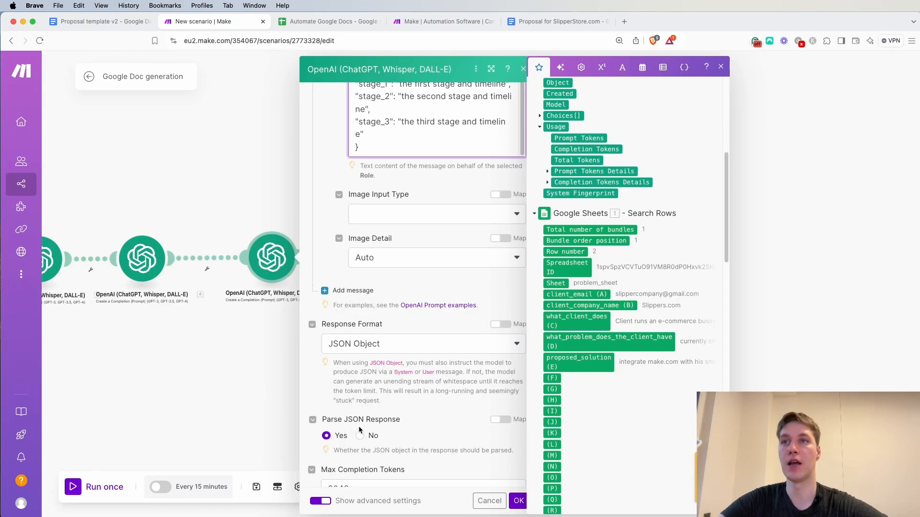
{"action": "scroll", "coordinate": [430, 412], "scroll_direction": "down", "scroll_amount": 2}
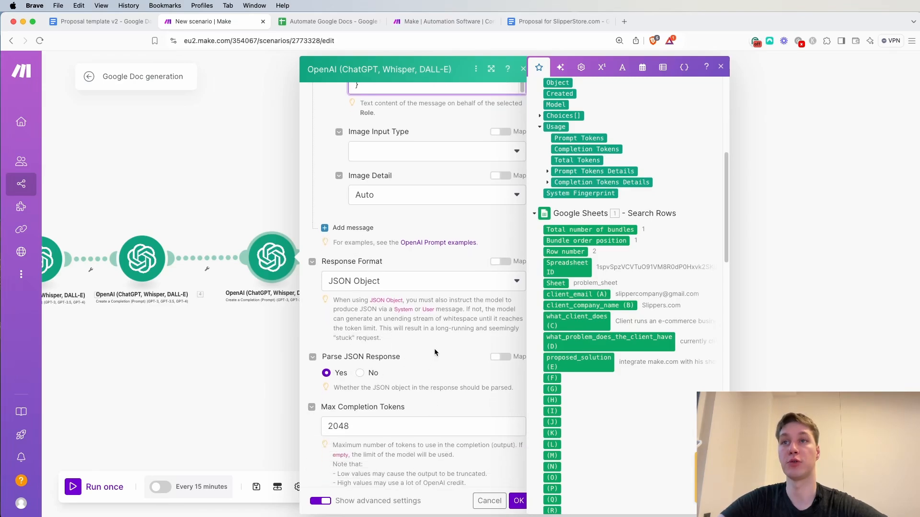
{"action": "left_click", "coordinate": [435, 351]}
{"action": "left_click", "coordinate": [519, 501]}
Rename the first OpenAI module, next to Google Sheets, as "summary"
{"action": "scroll", "coordinate": [421, 362], "scroll_direction": "down", "scroll_amount": 3}
{"action": "left_click_drag", "start_coordinate": [383, 369], "coordinate": [492, 373]}
{"action": "scroll", "coordinate": [492, 374], "scroll_direction": "up", "scroll_amount": 1}
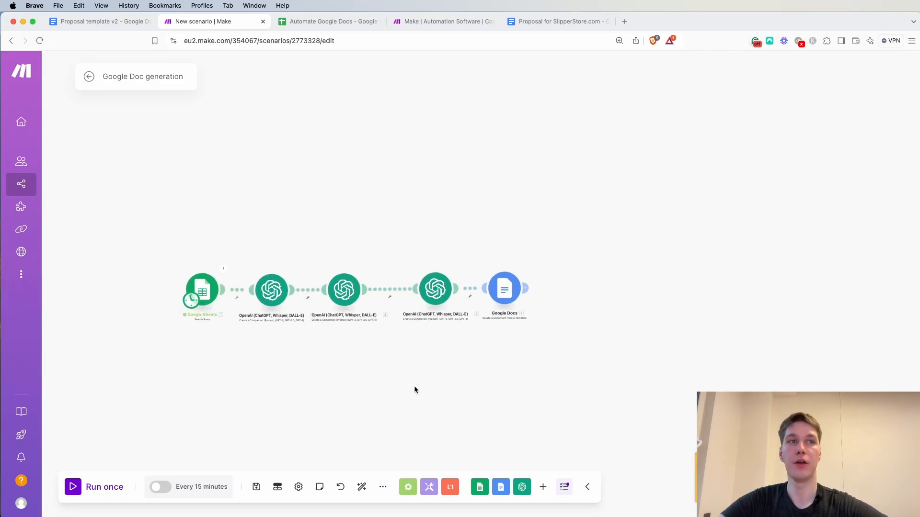
{"action": "scroll", "coordinate": [269, 344], "scroll_direction": "up", "scroll_amount": 2}
{"action": "right_click", "coordinate": [277, 274]}
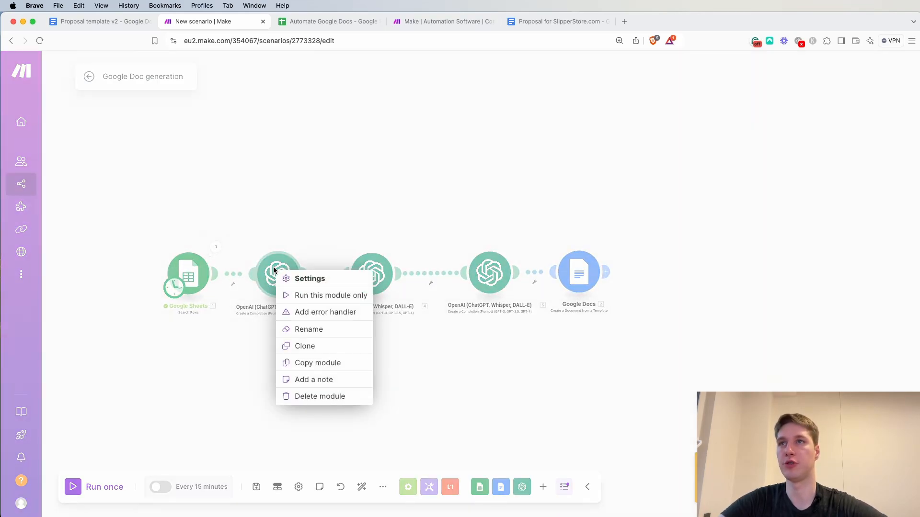
{"action": "left_click", "coordinate": [322, 335]}
{"action": "type", "text": "summary"}
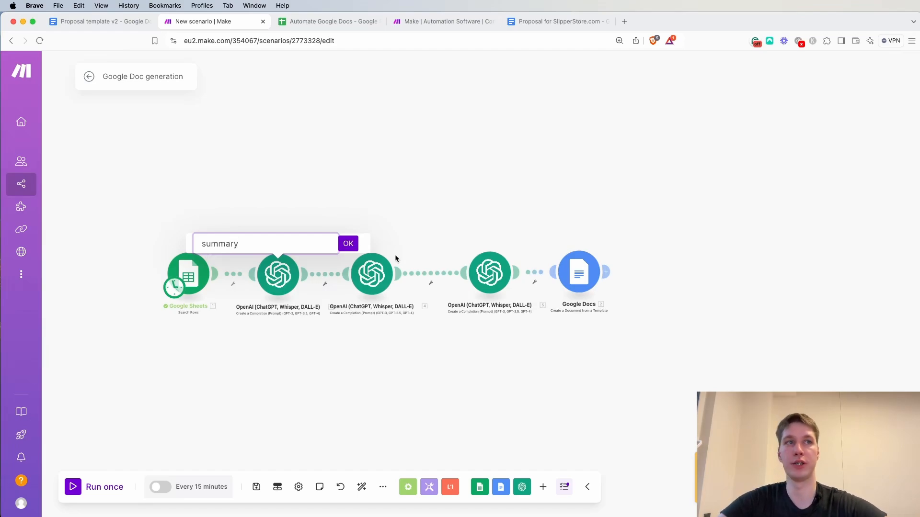
{"action": "left_click", "coordinate": [353, 245]}
Rename the second OpenAI module as "client problems"
{"action": "right_click", "coordinate": [370, 286]}
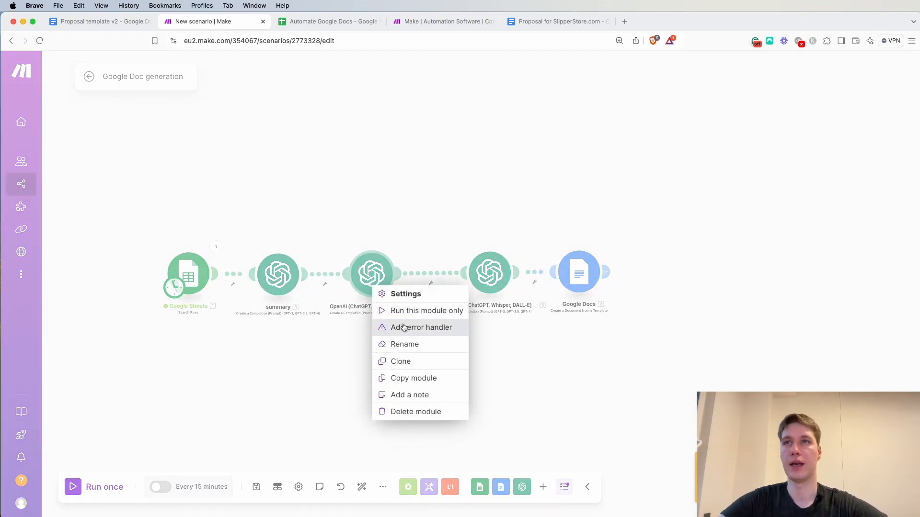
{"action": "left_click", "coordinate": [415, 348]}
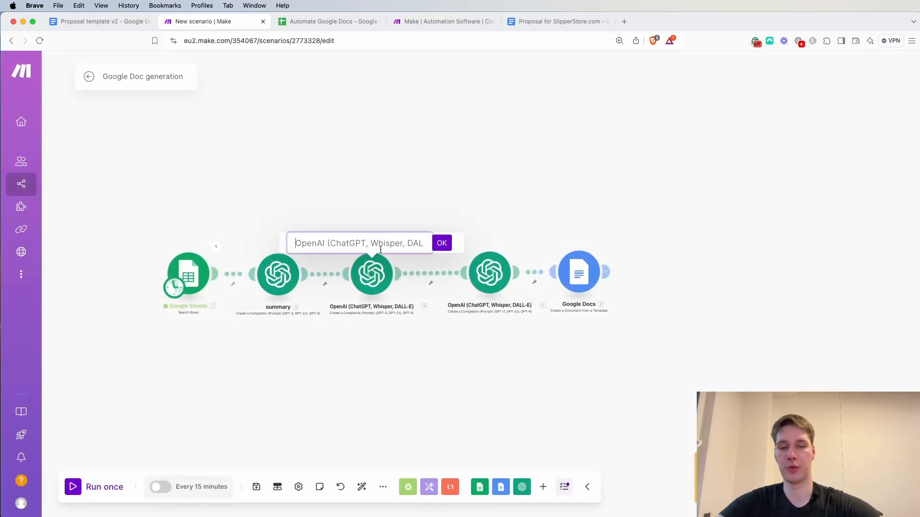
{"action": "type", "text": "client"}
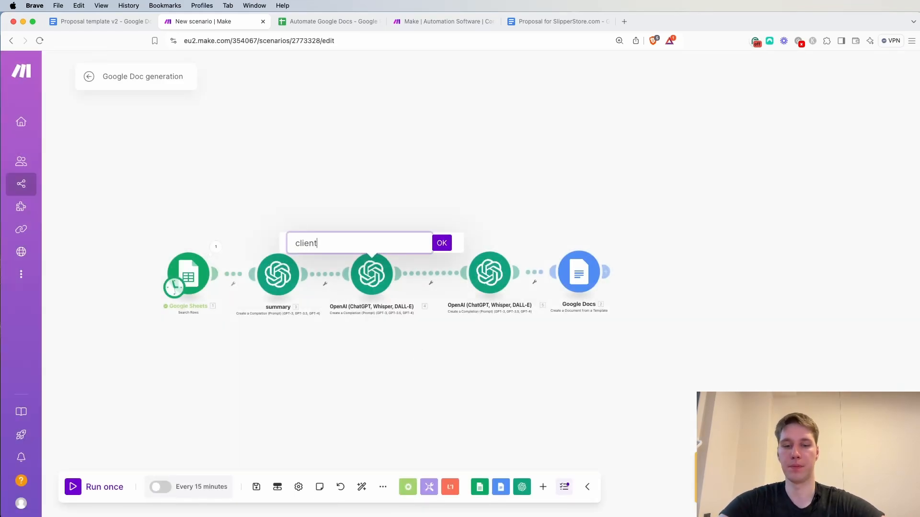
{"action": "type", "text": " problems"}
{"action": "key", "text": "Return"}
Rename the third OpenAI module, before Google Docs, as "project stages"
{"action": "right_click", "coordinate": [487, 280]}
{"action": "left_click", "coordinate": [535, 338]}
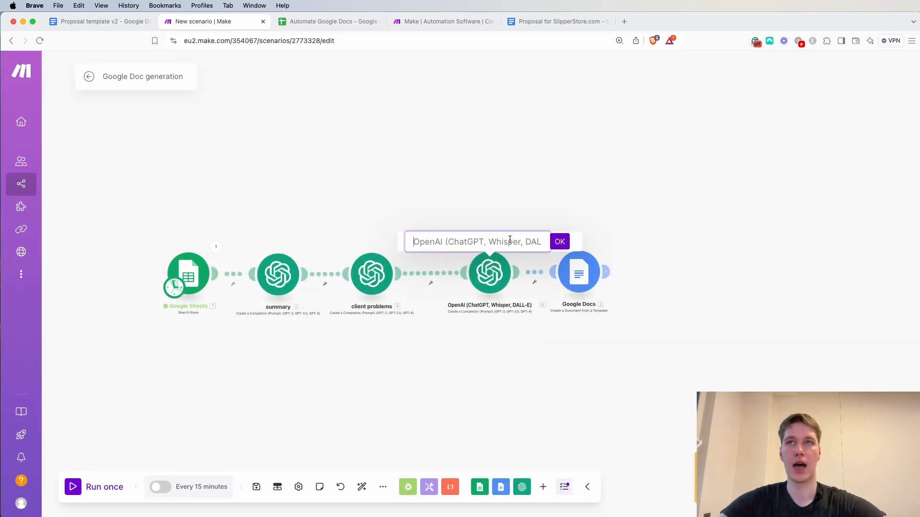
{"action": "type", "text": "prije"}
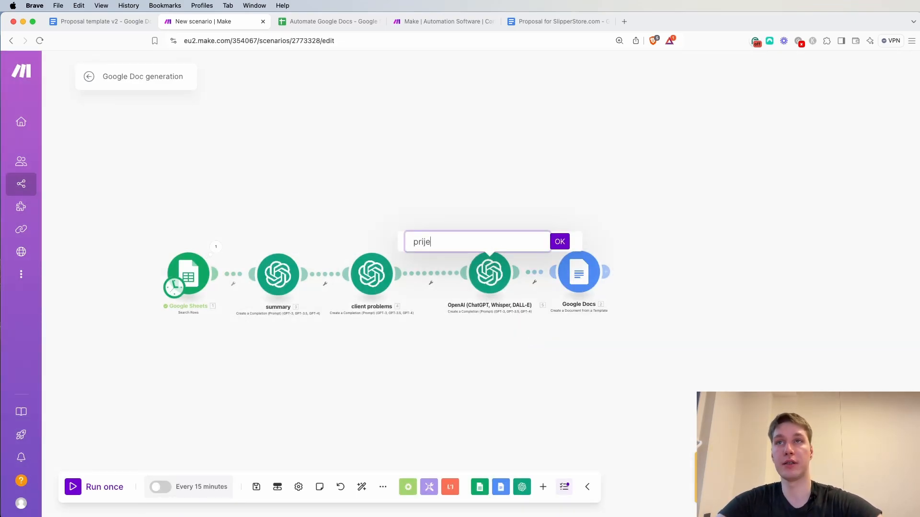
{"action": "type", "text": "ct stages"}
{"action": "left_click", "coordinate": [560, 242]}
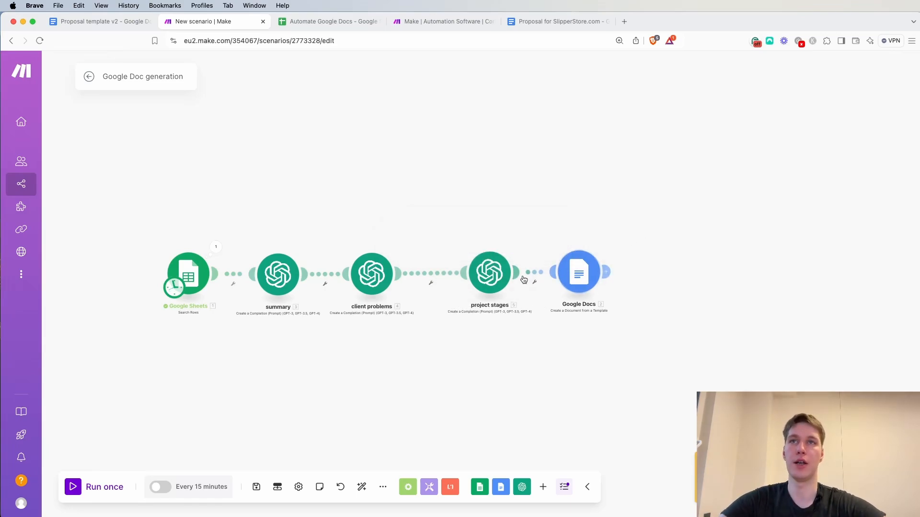
Unlink the Google Docs module from the project stages module and run the scenario once
{"action": "left_click_drag", "start_coordinate": [584, 280], "coordinate": [602, 279]}
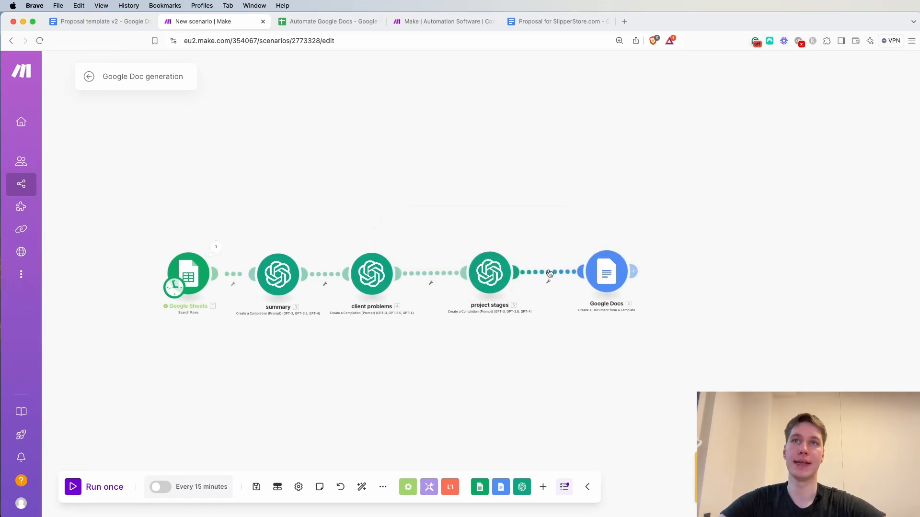
{"action": "right_click", "coordinate": [551, 273]}
{"action": "left_click", "coordinate": [577, 299]}
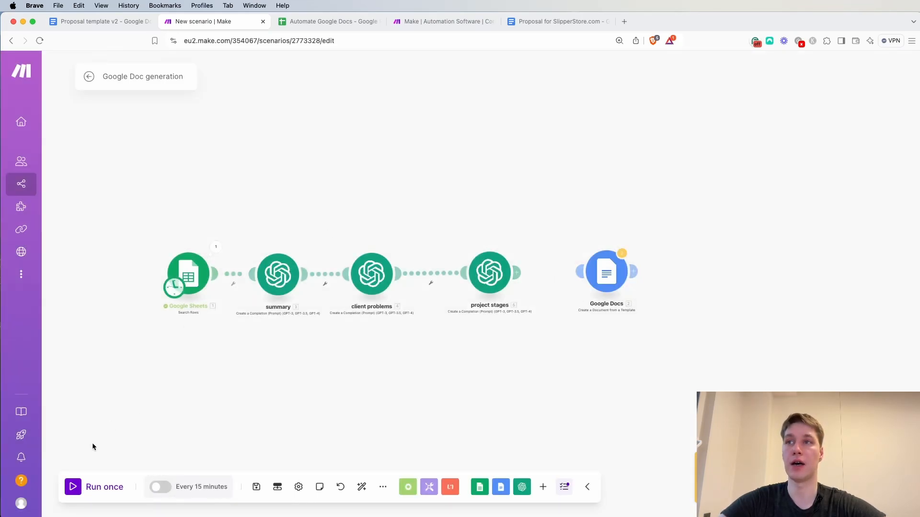
{"action": "left_click", "coordinate": [94, 487]}
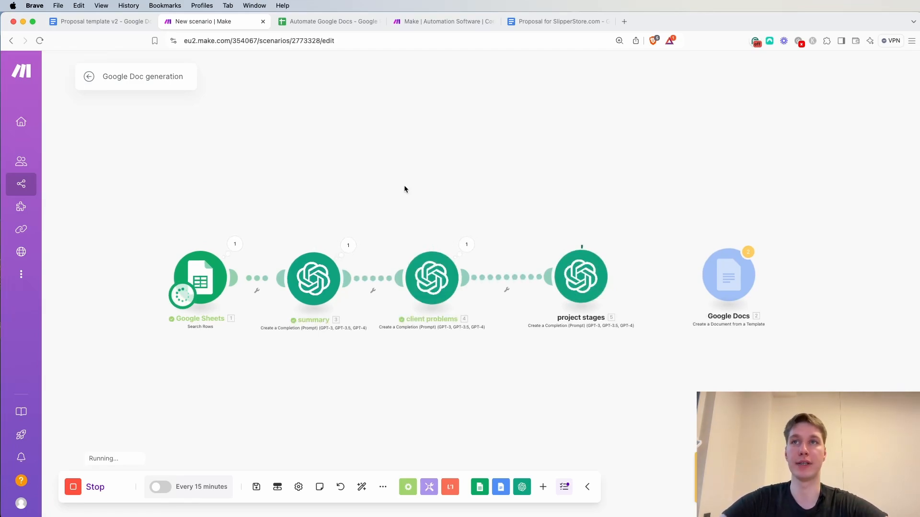
Examine the summary module's run output, reading the generated proposal intent text in the result
{"action": "left_click", "coordinate": [348, 245]}
{"action": "left_click_drag", "start_coordinate": [439, 265], "coordinate": [578, 266]}
{"action": "left_click_drag", "start_coordinate": [453, 275], "coordinate": [553, 276]}
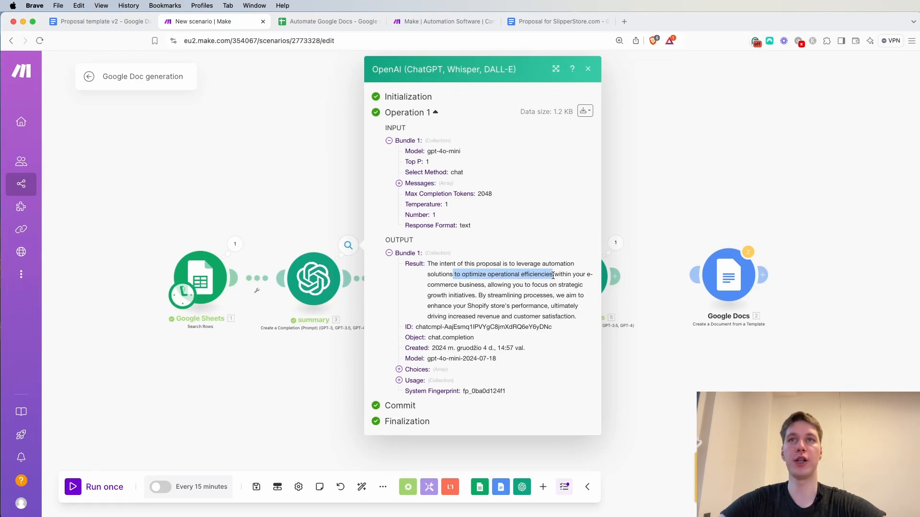
{"action": "left_click_drag", "start_coordinate": [447, 285], "coordinate": [553, 286]}
{"action": "left_click", "coordinate": [569, 298]}
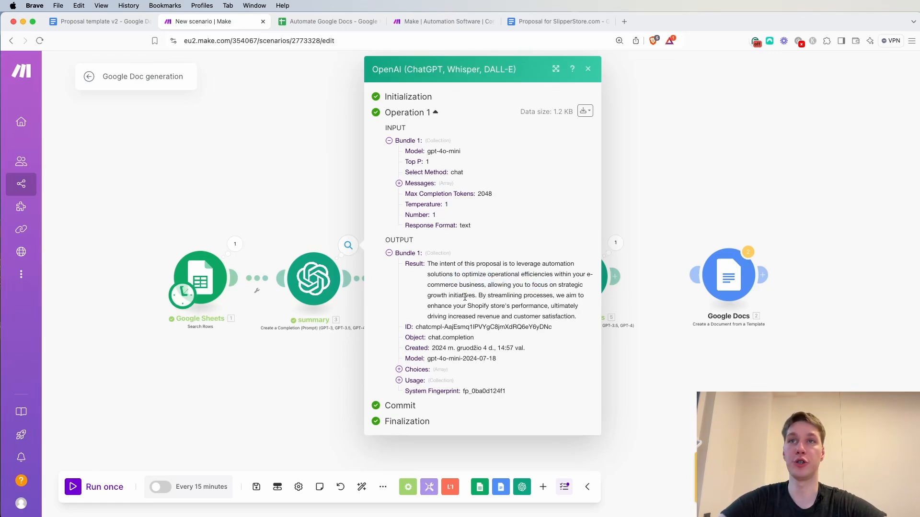
{"action": "left_click_drag", "start_coordinate": [479, 295], "coordinate": [554, 296]}
{"action": "left_click", "coordinate": [473, 304]}
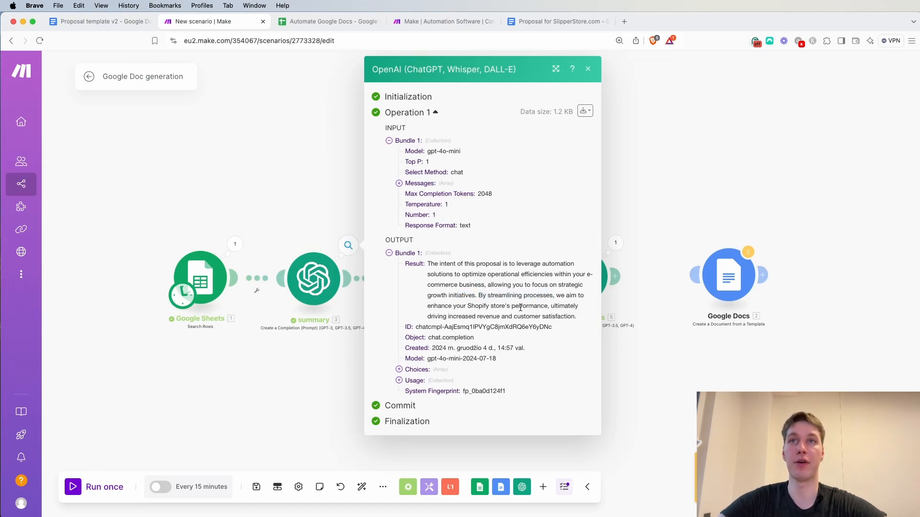
{"action": "left_click", "coordinate": [588, 67]}
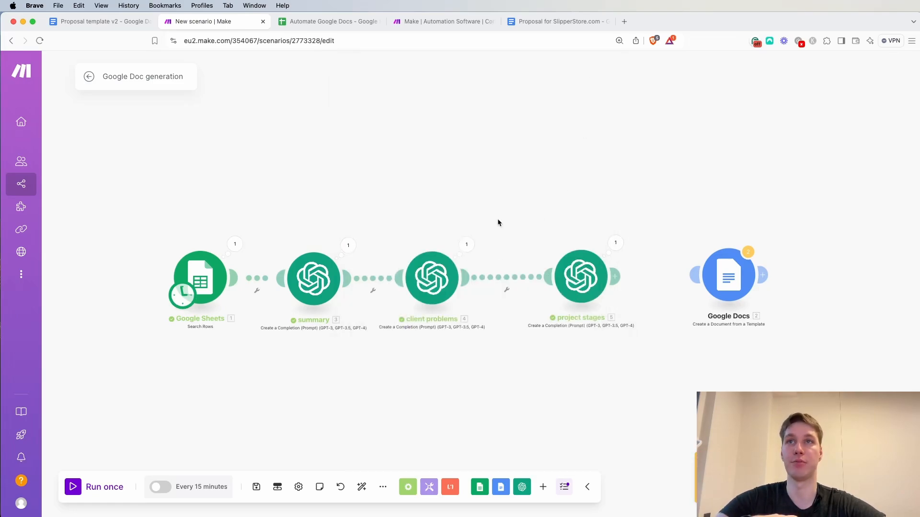
Check the info_sheet in the Automate Google Docs spreadsheet and return to the Make scenario
{"action": "left_click", "coordinate": [336, 26]}
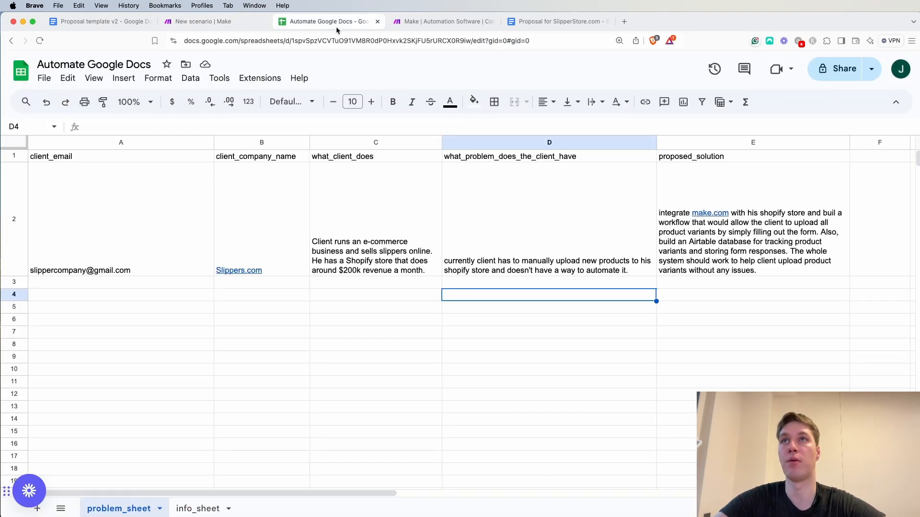
{"action": "left_click", "coordinate": [196, 510]}
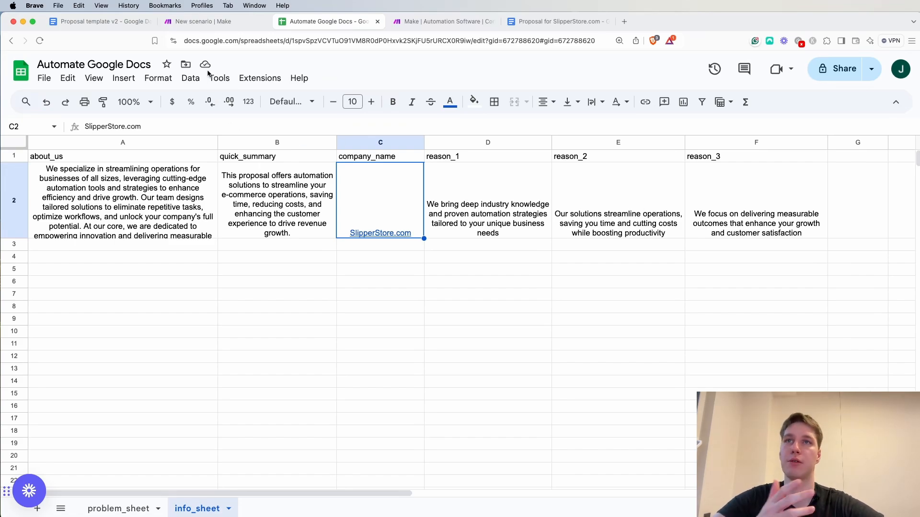
{"action": "left_click", "coordinate": [211, 22]}
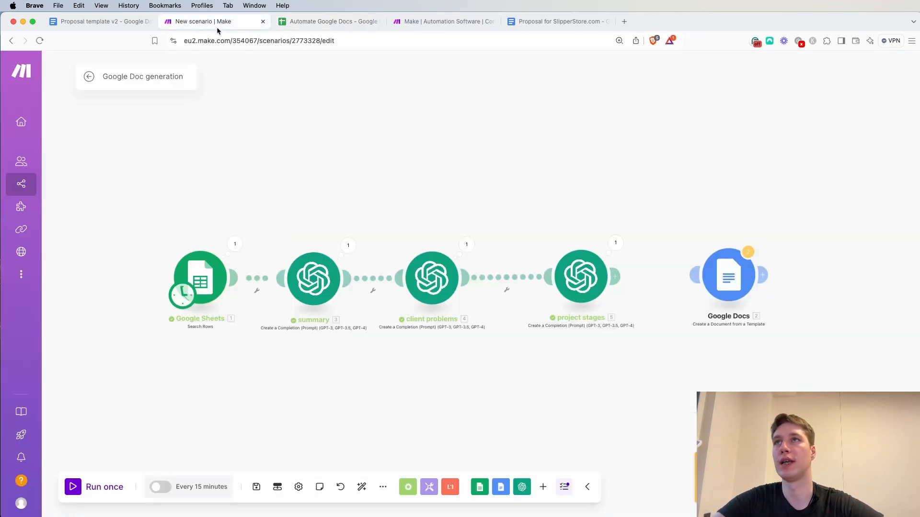
Examine the parsed reason_1, reason_2 and reason_3 texts in the client problems output, and view the project stages output
{"action": "left_click", "coordinate": [465, 245]}
{"action": "left_click", "coordinate": [517, 294]}
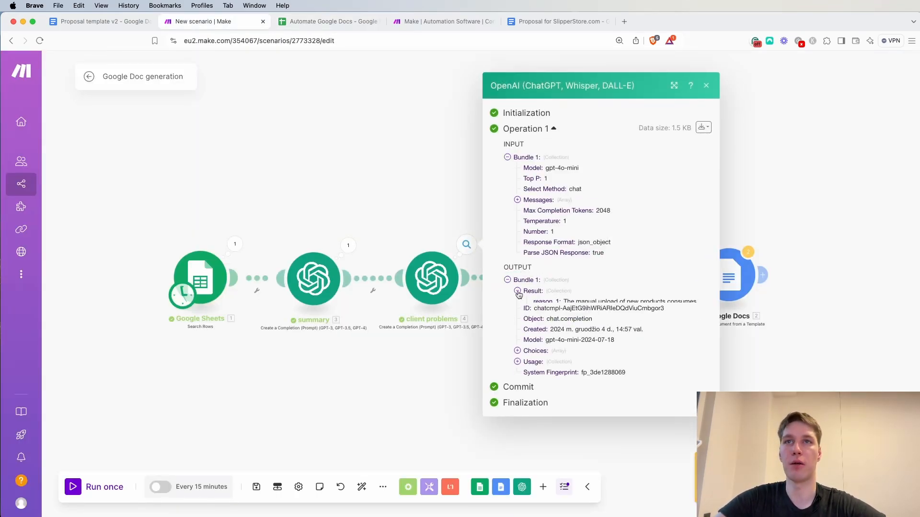
{"action": "left_click_drag", "start_coordinate": [563, 284], "coordinate": [671, 302]}
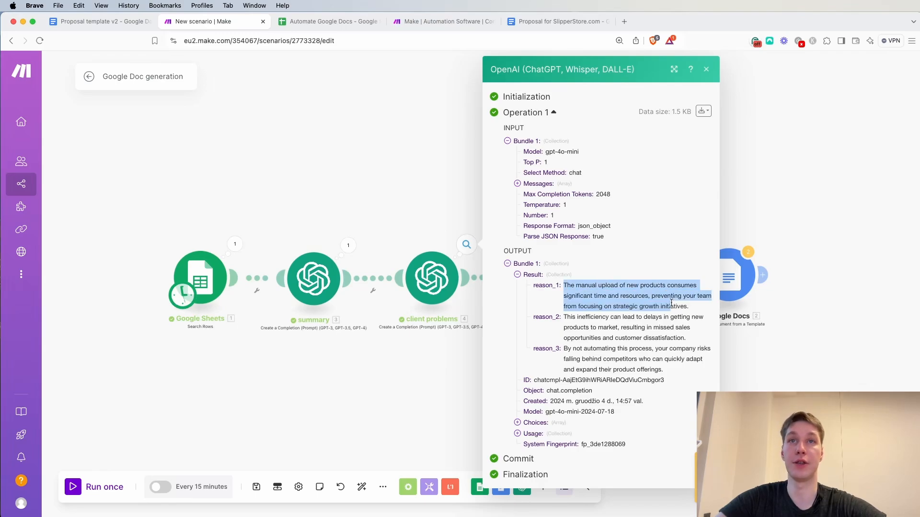
{"action": "left_click", "coordinate": [669, 323]}
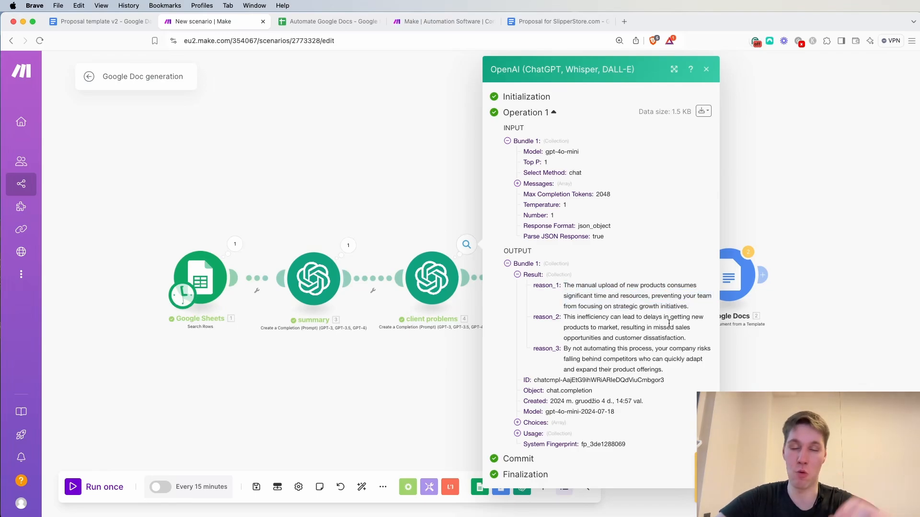
{"action": "left_click_drag", "start_coordinate": [574, 286], "coordinate": [645, 284]}
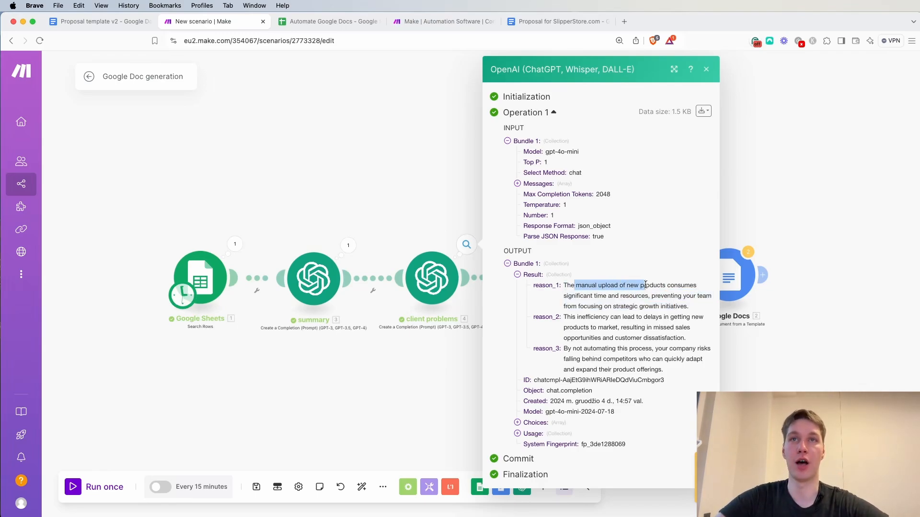
{"action": "left_click_drag", "start_coordinate": [578, 296], "coordinate": [647, 303]}
{"action": "left_click", "coordinate": [667, 314]}
{"action": "left_click_drag", "start_coordinate": [567, 306], "coordinate": [687, 305]}
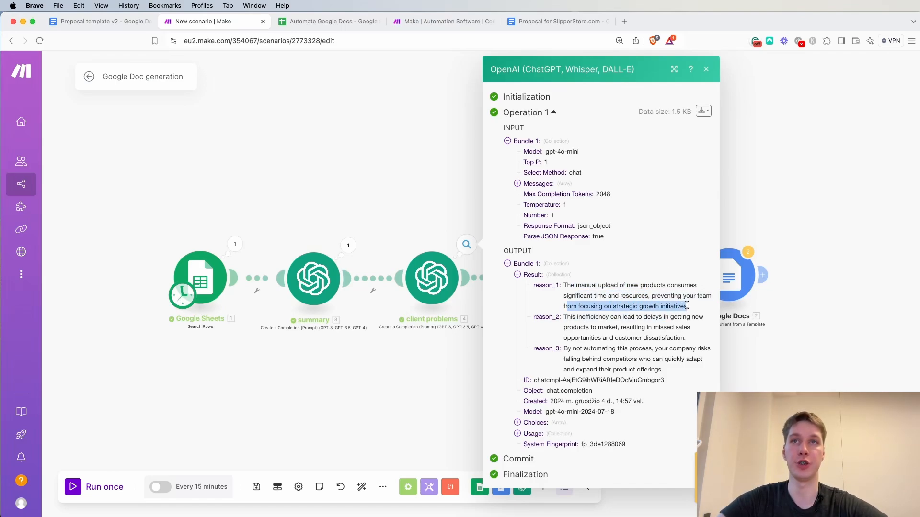
{"action": "left_click", "coordinate": [687, 307]}
{"action": "left_click_drag", "start_coordinate": [617, 317], "coordinate": [684, 316]}
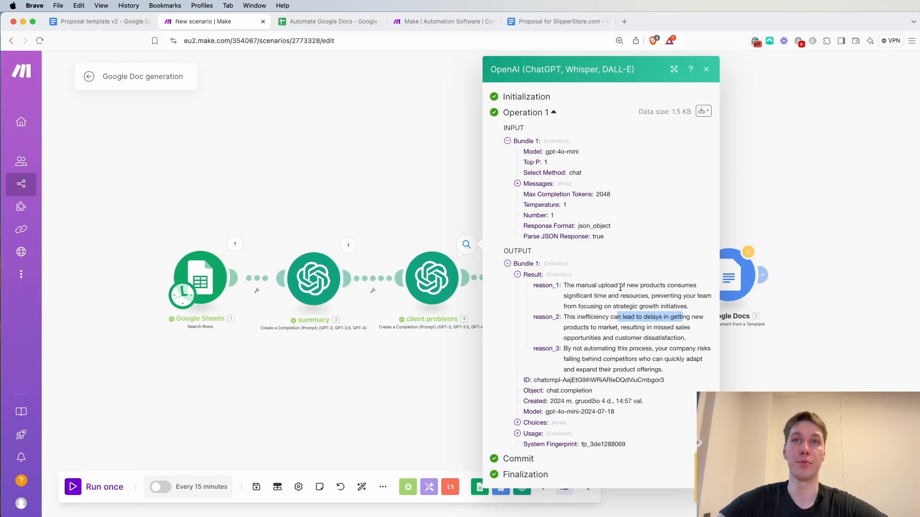
{"action": "left_click_drag", "start_coordinate": [574, 338], "coordinate": [678, 337]}
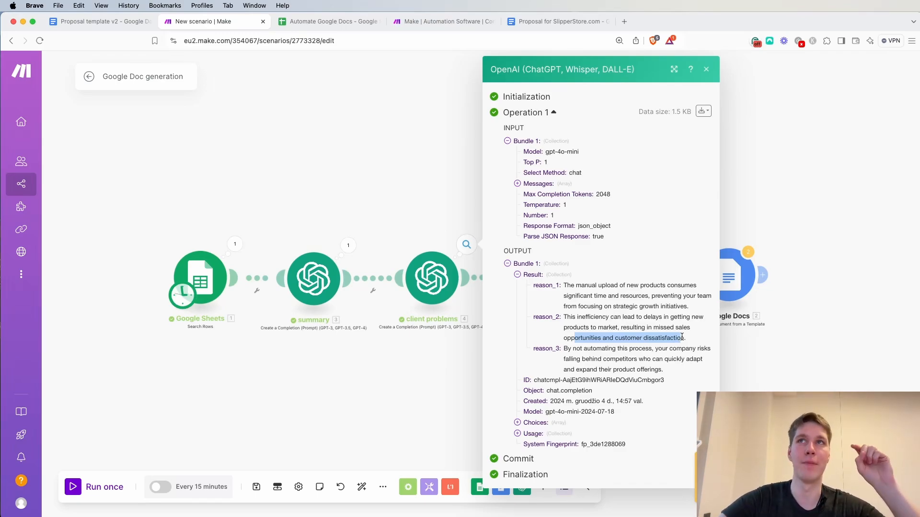
{"action": "left_click", "coordinate": [706, 71]}
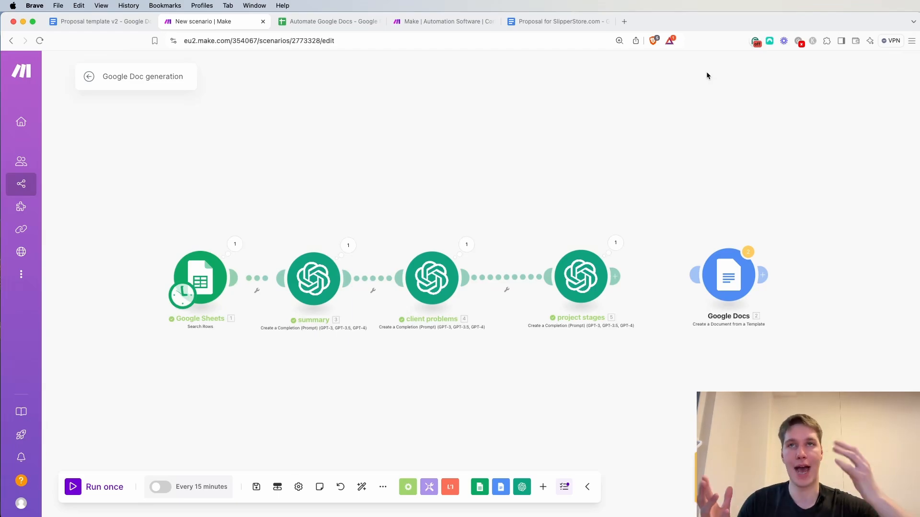
{"action": "left_click", "coordinate": [615, 242]}
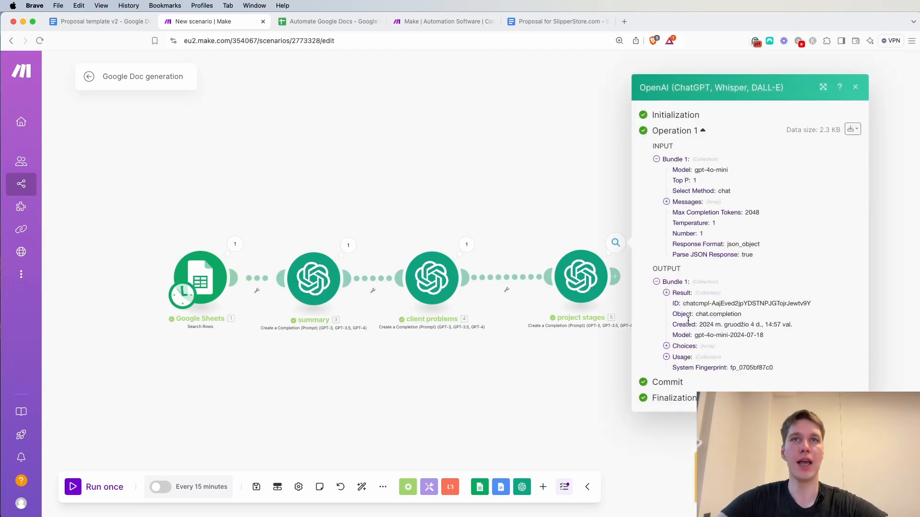
{"action": "left_click", "coordinate": [861, 86]}
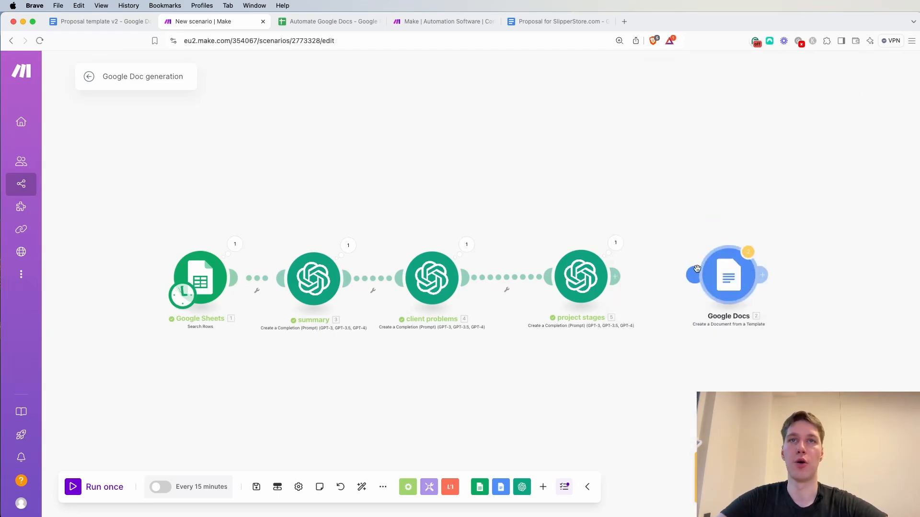
Reconnect the Google Docs module to project stages and open its settings at the template values
{"action": "left_click_drag", "start_coordinate": [731, 284], "coordinate": [719, 285]}
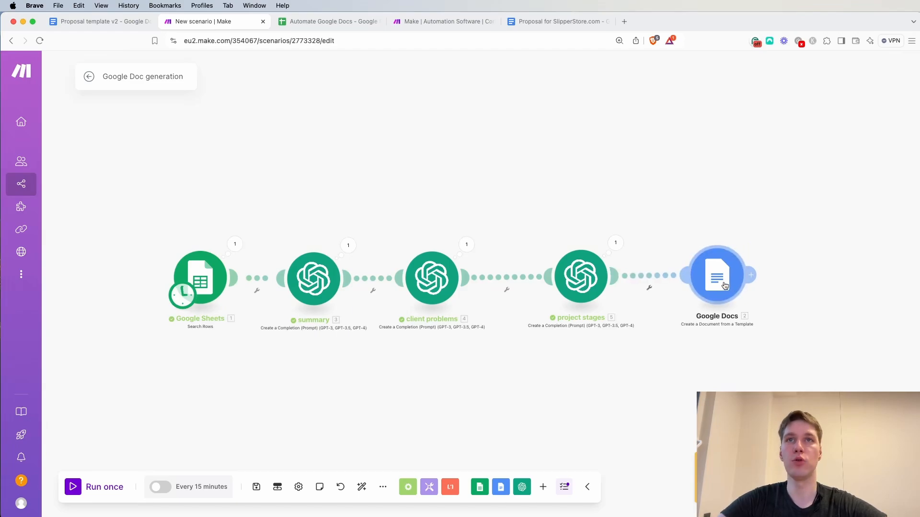
{"action": "left_click", "coordinate": [719, 285]}
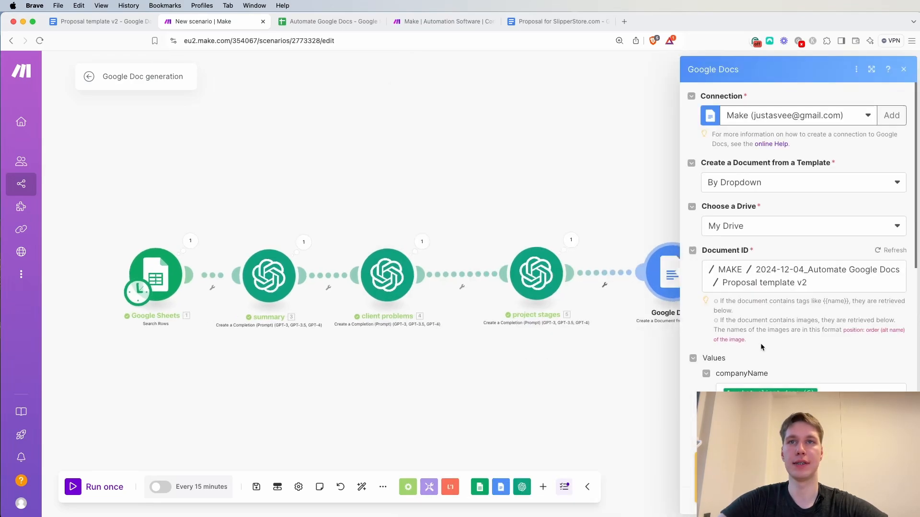
{"action": "left_click_drag", "start_coordinate": [587, 377], "coordinate": [382, 367]}
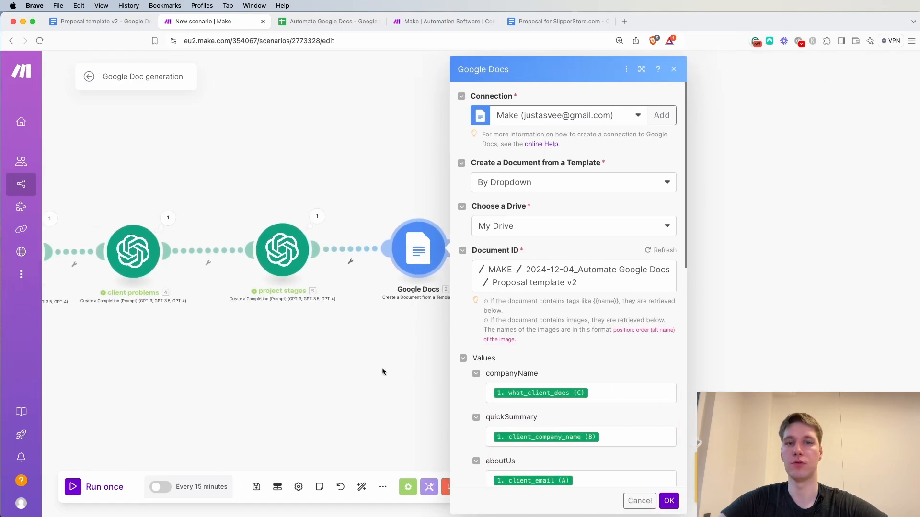
{"action": "scroll", "coordinate": [547, 358], "scroll_direction": "down", "scroll_amount": 5}
{"action": "scroll", "coordinate": [547, 357], "scroll_direction": "down", "scroll_amount": 5}
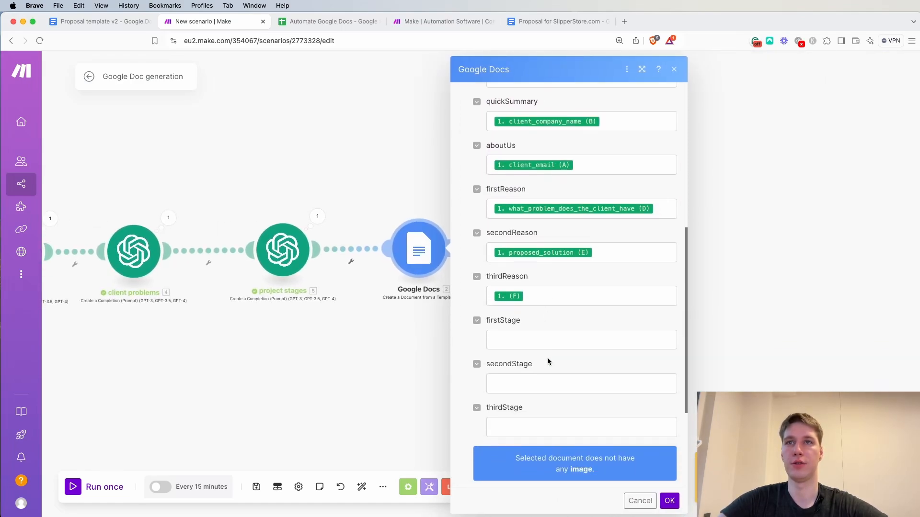
Replace the companyName mapping in the Google Docs module with client_company_name (B) from Google Sheets
{"action": "left_click", "coordinate": [536, 294]}
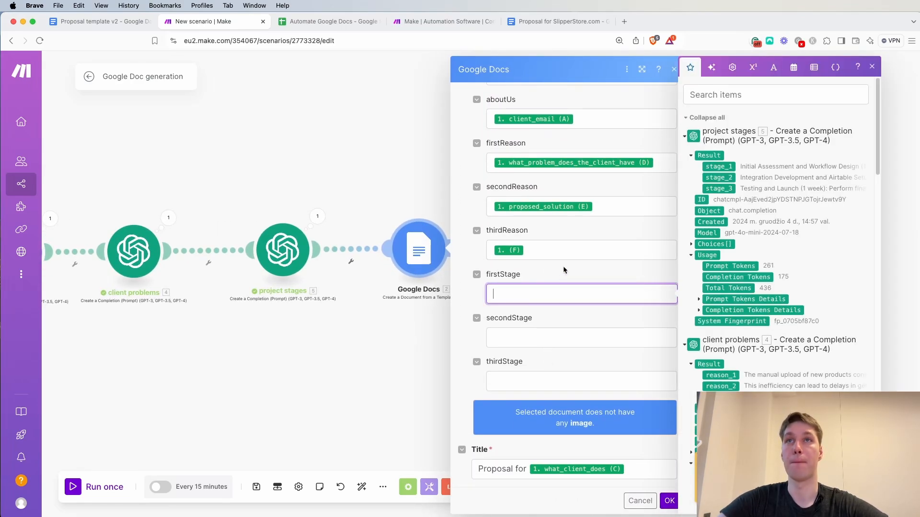
{"action": "scroll", "coordinate": [563, 266], "scroll_direction": "up", "scroll_amount": 3}
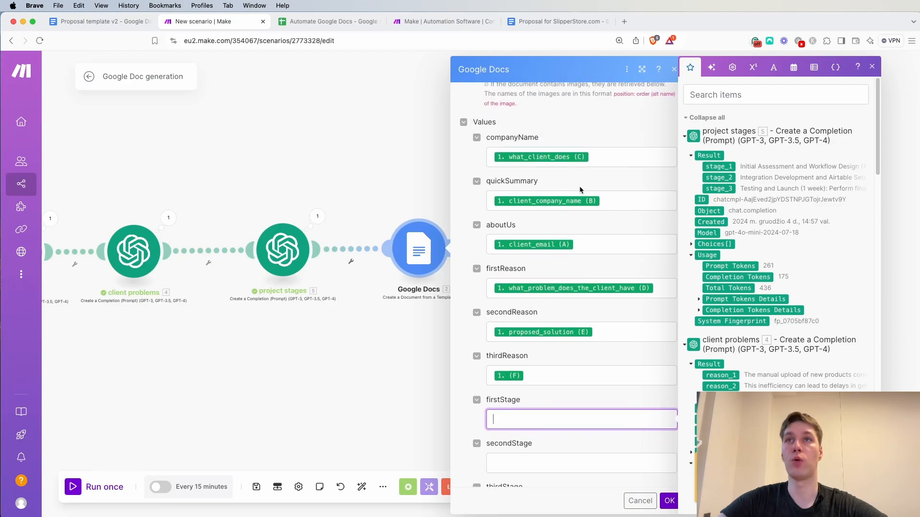
{"action": "left_click", "coordinate": [614, 165]}
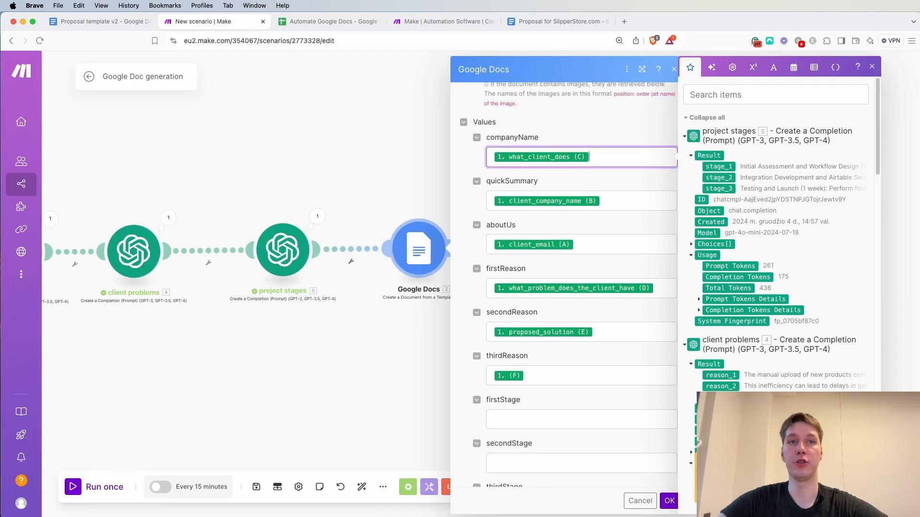
{"action": "key", "text": "Escape"}
{"action": "scroll", "coordinate": [338, 361], "scroll_direction": "right", "scroll_amount": 3}
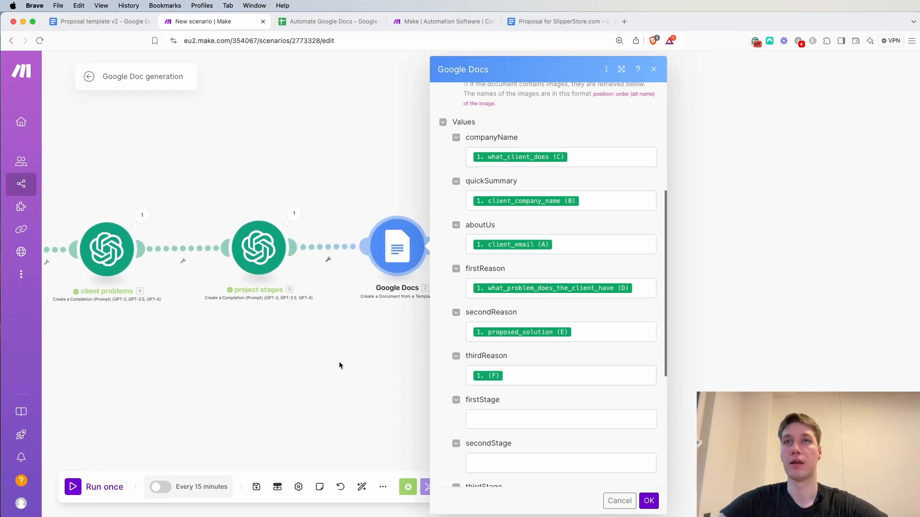
{"action": "scroll", "coordinate": [205, 347], "scroll_direction": "down", "scroll_amount": 3}
{"action": "right_click", "coordinate": [194, 357]}
{"action": "left_click", "coordinate": [455, 159]}
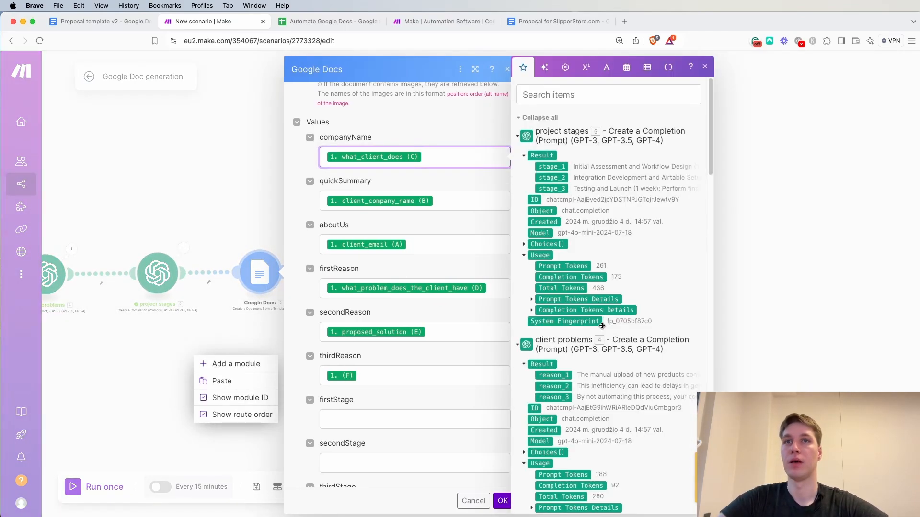
{"action": "scroll", "coordinate": [601, 329], "scroll_direction": "down", "scroll_amount": 10}
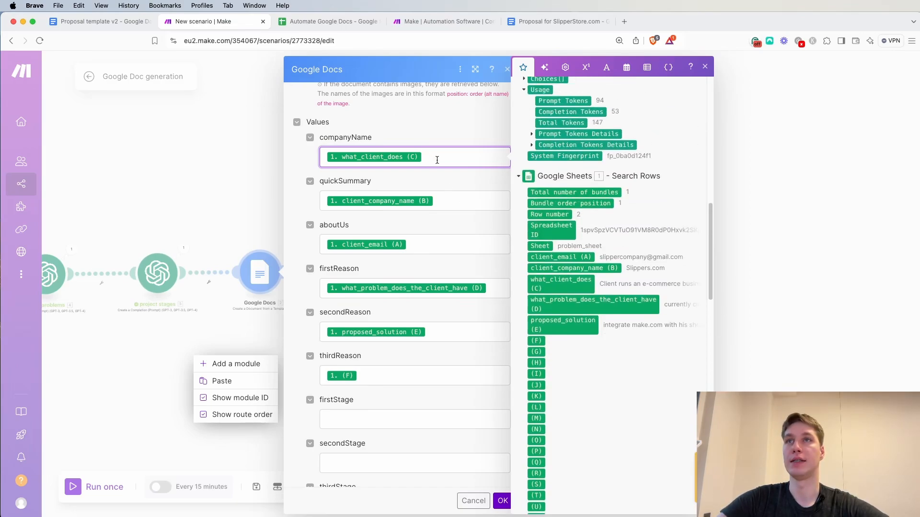
{"action": "key", "text": "BackSpace"}
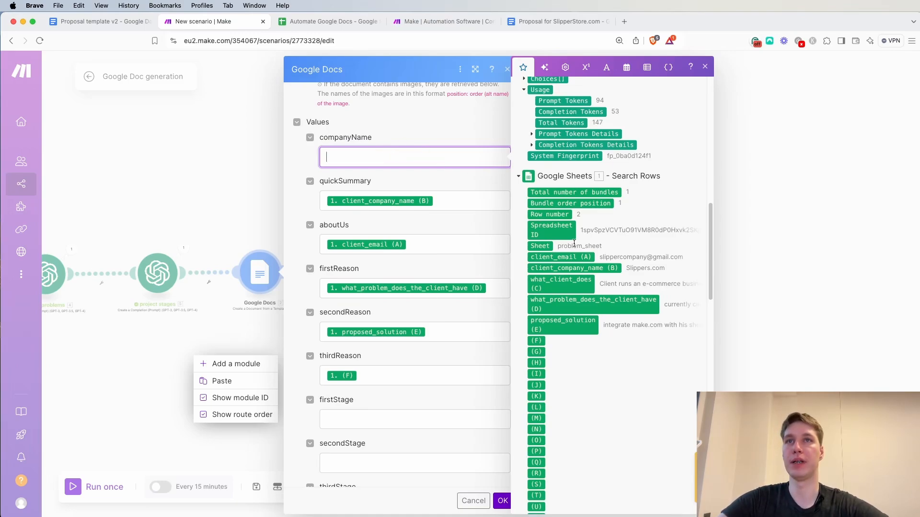
{"action": "left_click", "coordinate": [573, 269]}
Replace the quickSummary mapping with Result from the summary module and clear the aboutUs mapping
{"action": "left_click", "coordinate": [465, 206]}
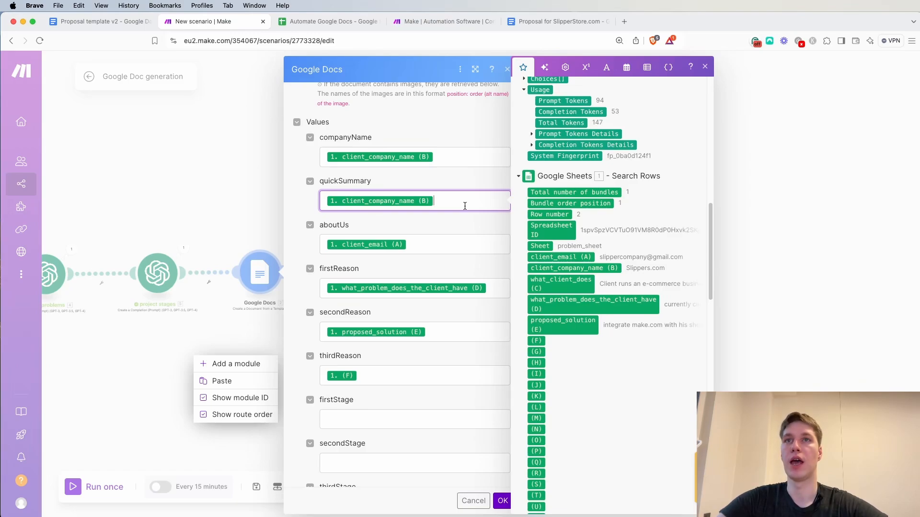
{"action": "key", "text": "BackSpace"}
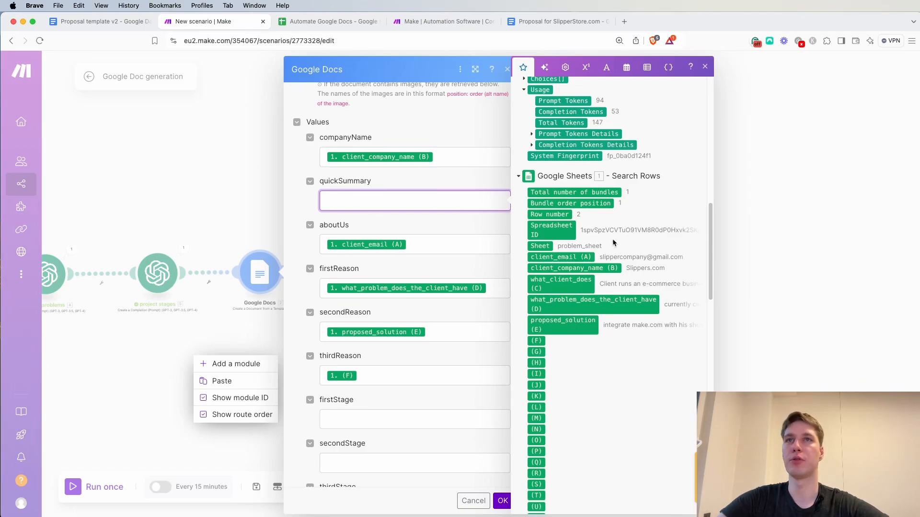
{"action": "scroll", "coordinate": [618, 251], "scroll_direction": "up", "scroll_amount": 15}
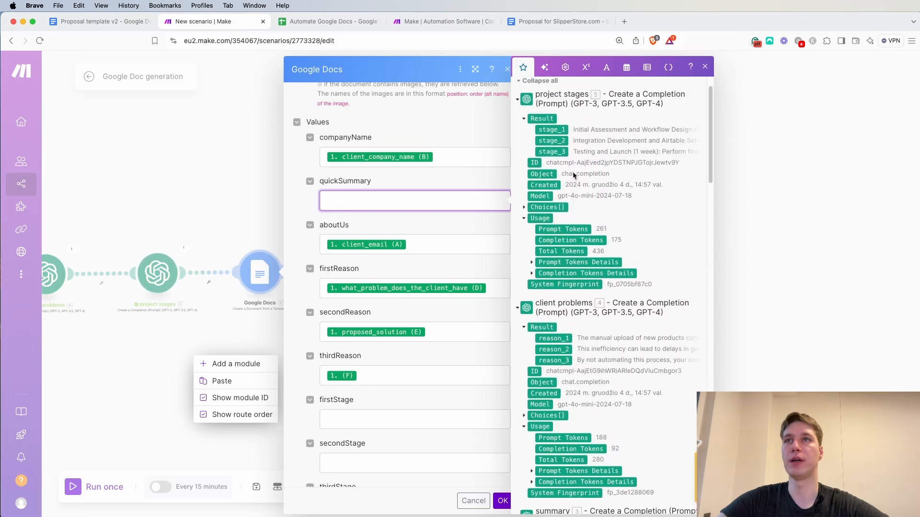
{"action": "scroll", "coordinate": [572, 191], "scroll_direction": "down", "scroll_amount": 5}
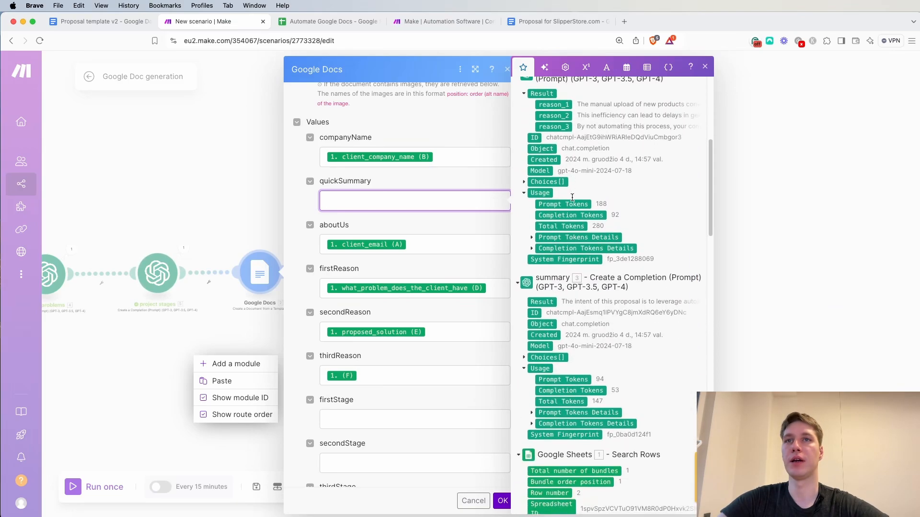
{"action": "scroll", "coordinate": [589, 322], "scroll_direction": "down", "scroll_amount": 1}
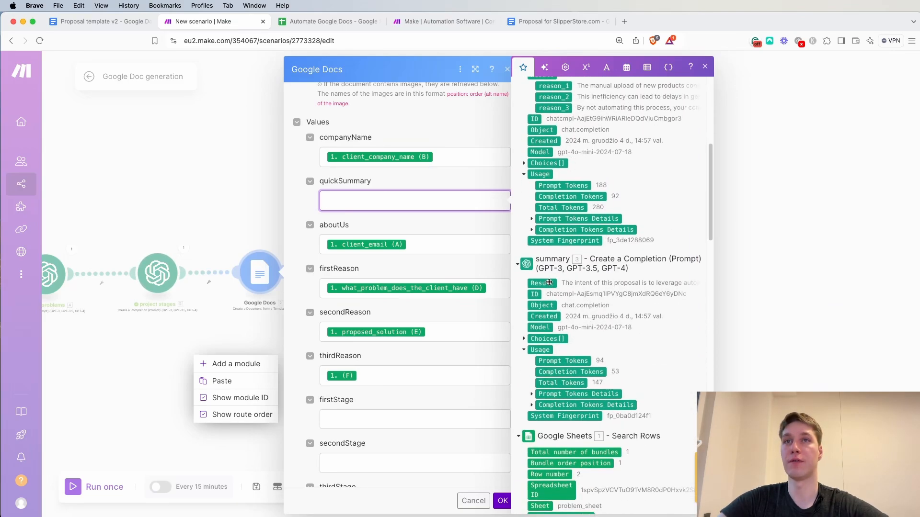
{"action": "left_click", "coordinate": [549, 282]}
{"action": "left_click", "coordinate": [435, 247]}
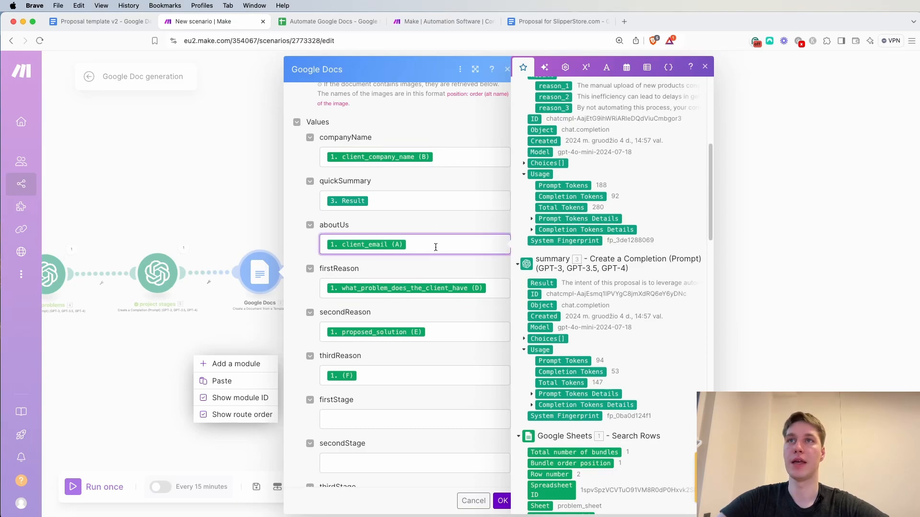
{"action": "key", "text": "BackSpace"}
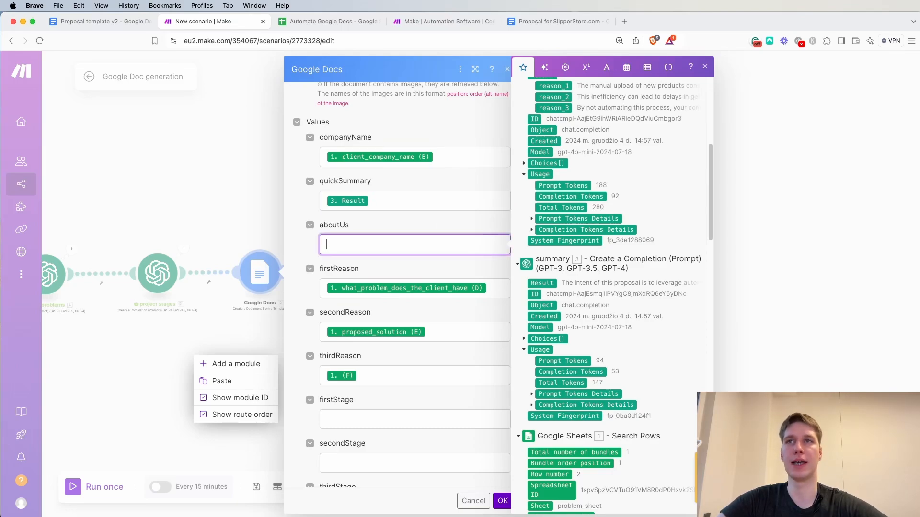
Replace the firstReason, secondReason and thirdReason mappings with reason_1, reason_2 and reason_3 from the client problems module
{"action": "scroll", "coordinate": [444, 266], "scroll_direction": "down", "scroll_amount": 2}
{"action": "left_click", "coordinate": [491, 242]}
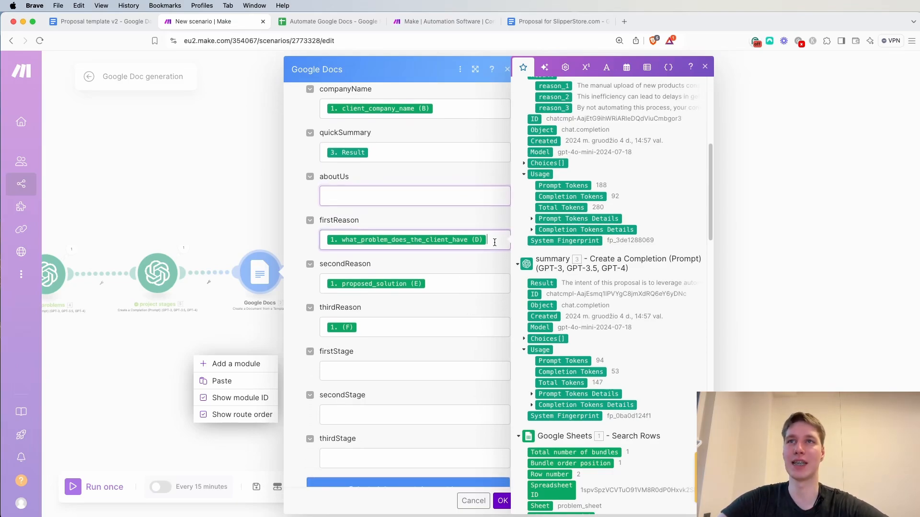
{"action": "key", "text": "BackSpace"}
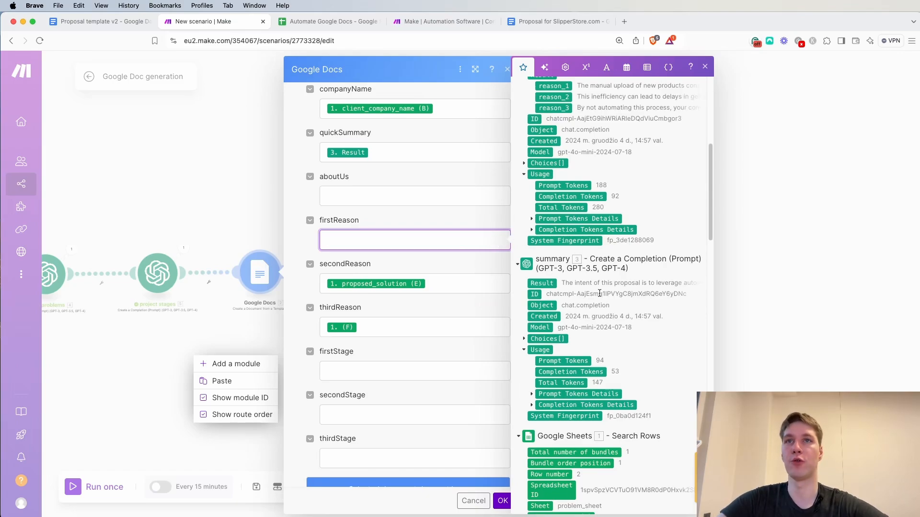
{"action": "scroll", "coordinate": [565, 225], "scroll_direction": "up", "scroll_amount": 6}
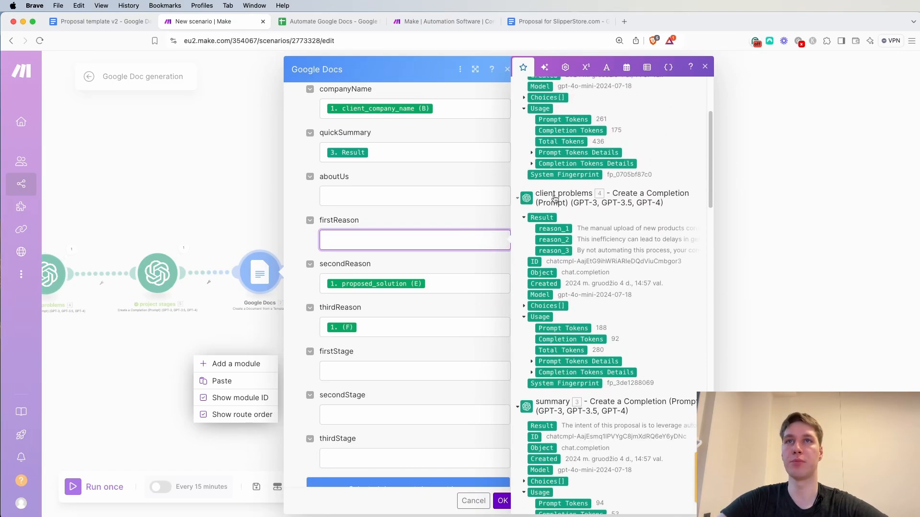
{"action": "left_click", "coordinate": [556, 229]}
{"action": "left_click", "coordinate": [468, 290]}
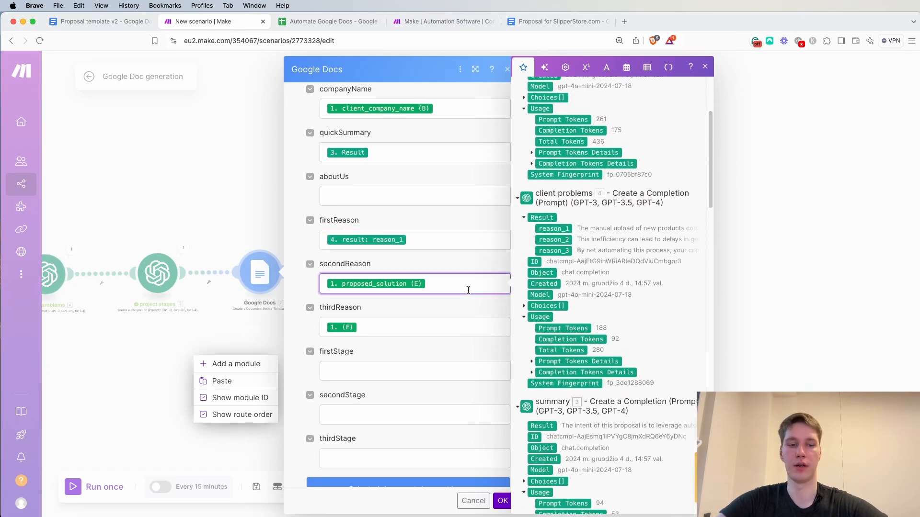
{"action": "key", "text": "BackSpace"}
{"action": "left_click", "coordinate": [396, 335]}
{"action": "key", "text": "BackSpace"}
{"action": "left_click", "coordinate": [554, 250]}
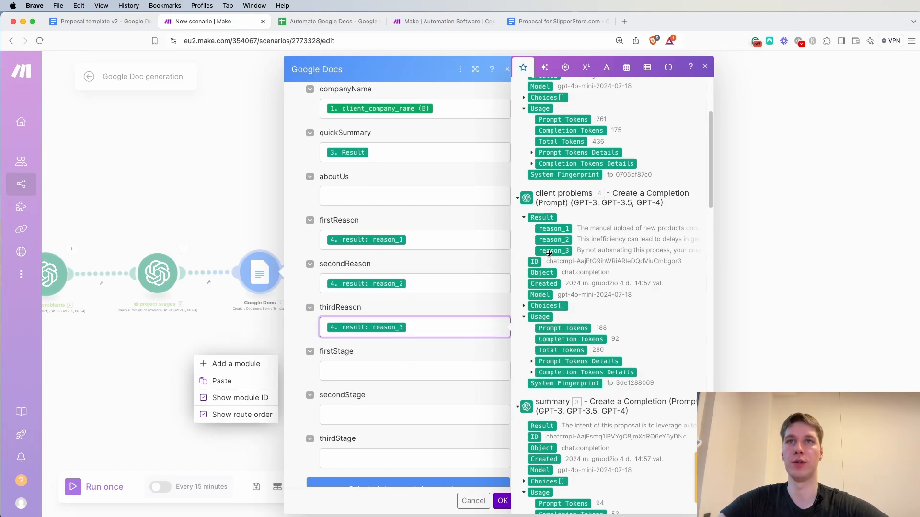
Map firstStage, secondStage and thirdStage to stage_1, stage_2 and stage_3 from project stages, and confirm the Google Docs settings
{"action": "key", "text": "Tab"}
{"action": "scroll", "coordinate": [584, 301], "scroll_direction": "up", "scroll_amount": 3}
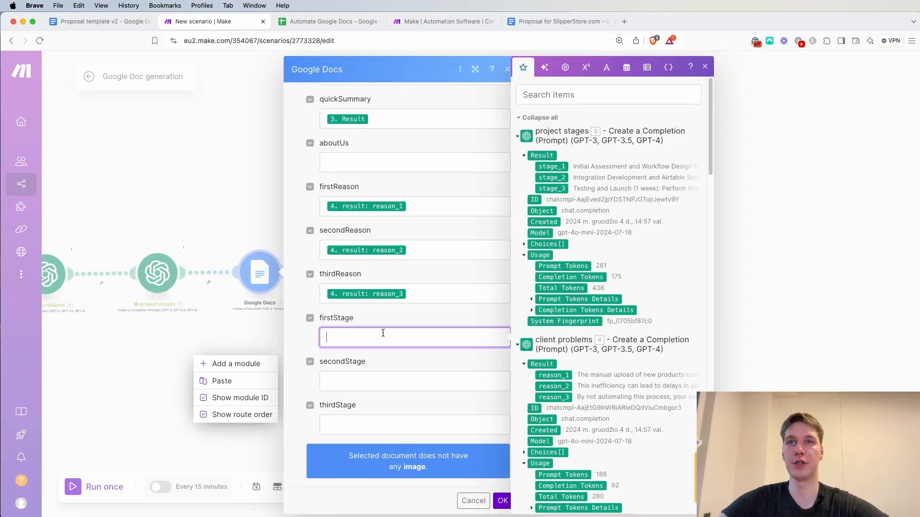
{"action": "left_click", "coordinate": [551, 166]}
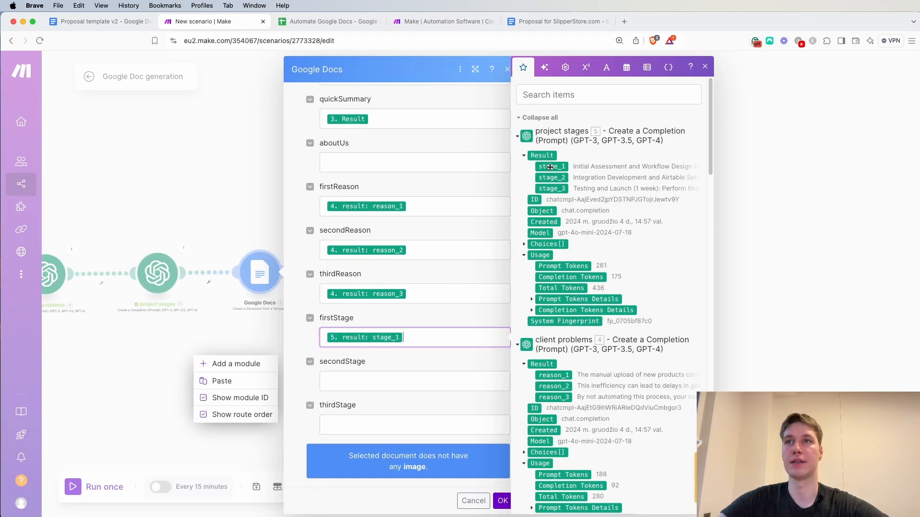
{"action": "left_click", "coordinate": [371, 384]}
{"action": "left_click", "coordinate": [551, 177]}
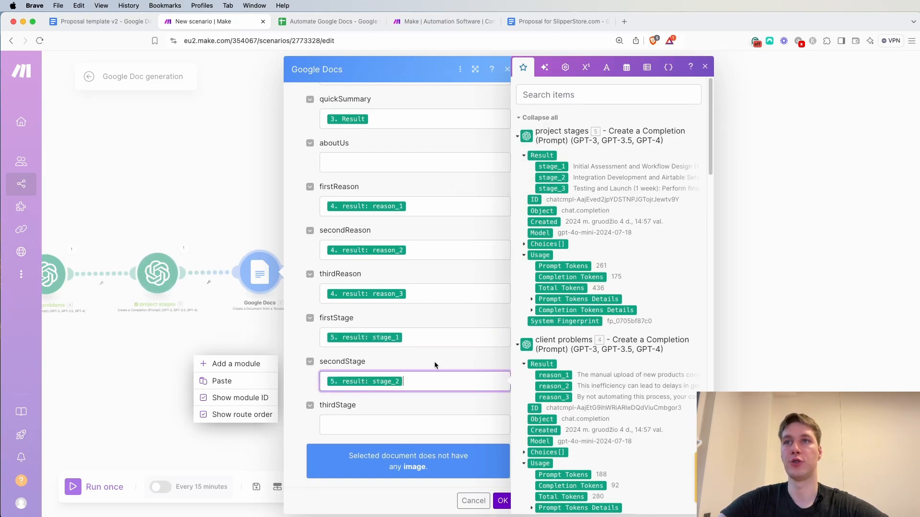
{"action": "left_click", "coordinate": [395, 426]}
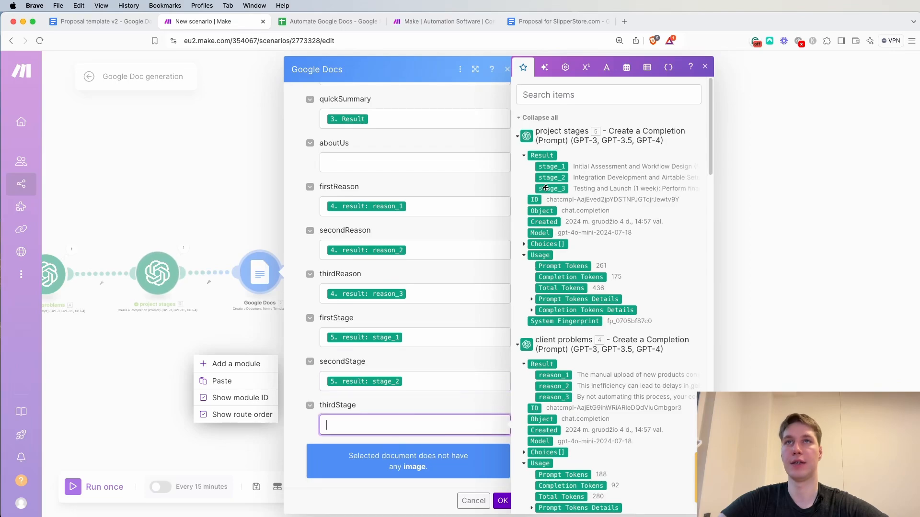
{"action": "left_click", "coordinate": [551, 189]}
{"action": "left_click", "coordinate": [465, 359]}
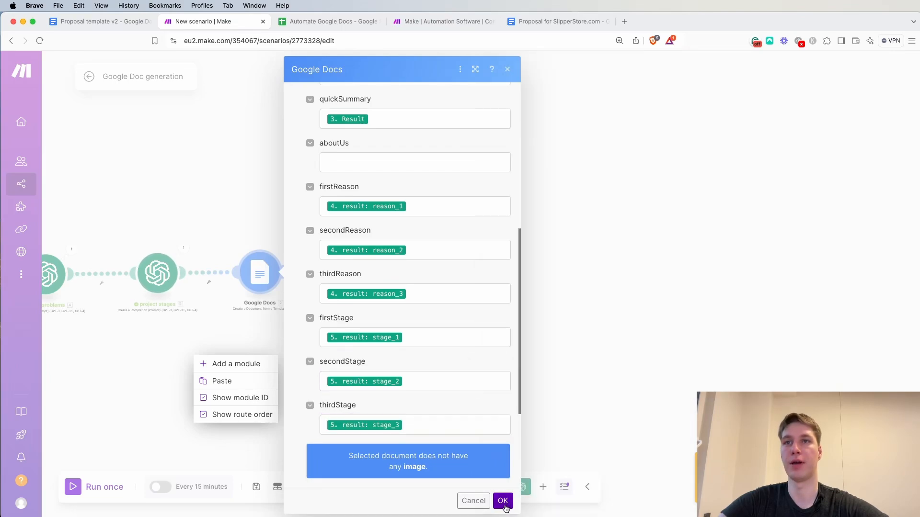
{"action": "left_click", "coordinate": [503, 501]}
Auto-align the modules of the scenario
{"action": "left_click", "coordinate": [453, 372]}
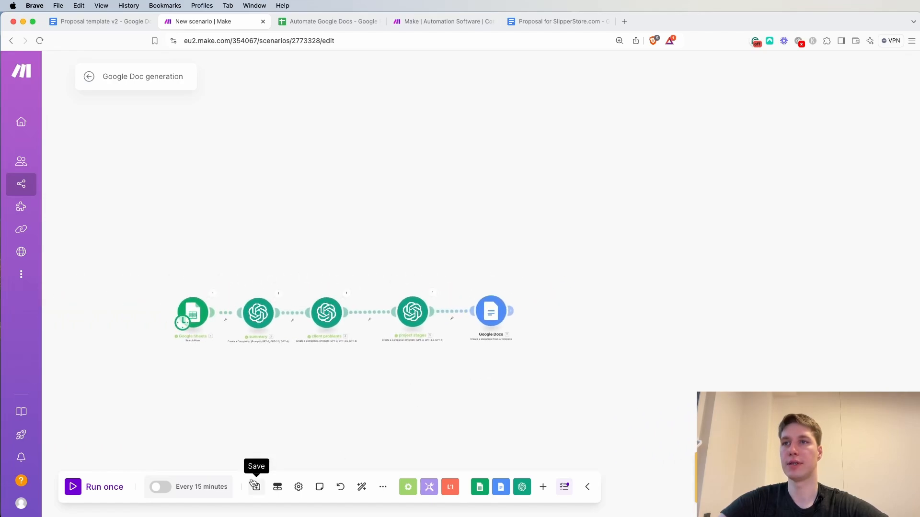
{"action": "left_click", "coordinate": [362, 487]}
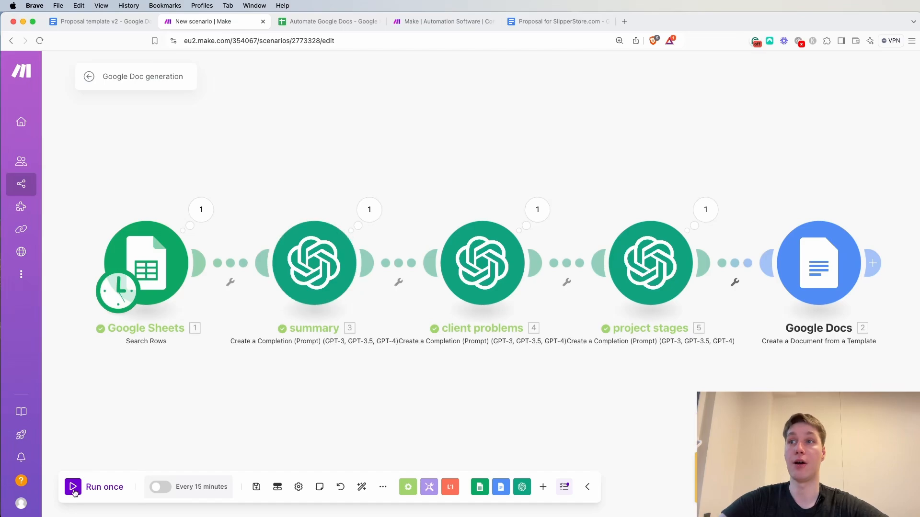
Append "v2" to the document title in the Google Docs module and confirm the settings
{"action": "left_click", "coordinate": [824, 262]}
{"action": "left_click_drag", "start_coordinate": [853, 174], "coordinate": [607, 194]}
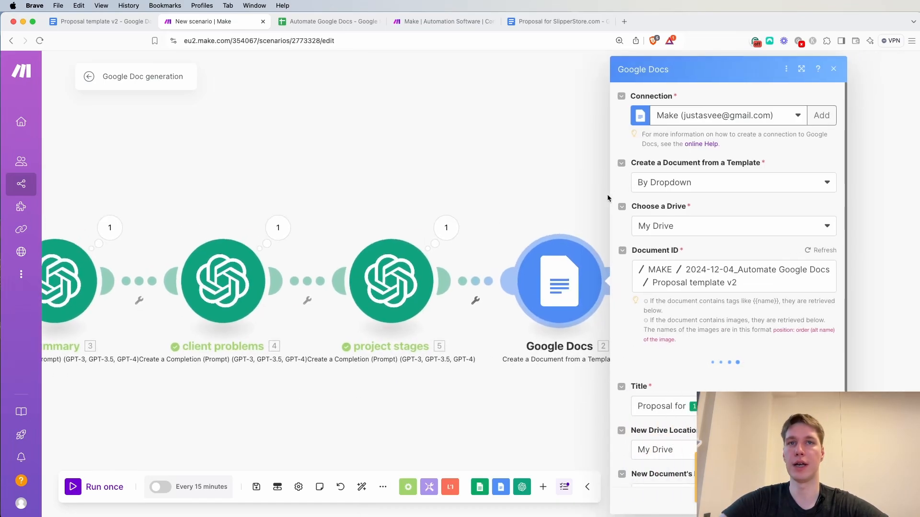
{"action": "left_click_drag", "start_coordinate": [491, 164], "coordinate": [169, 168]}
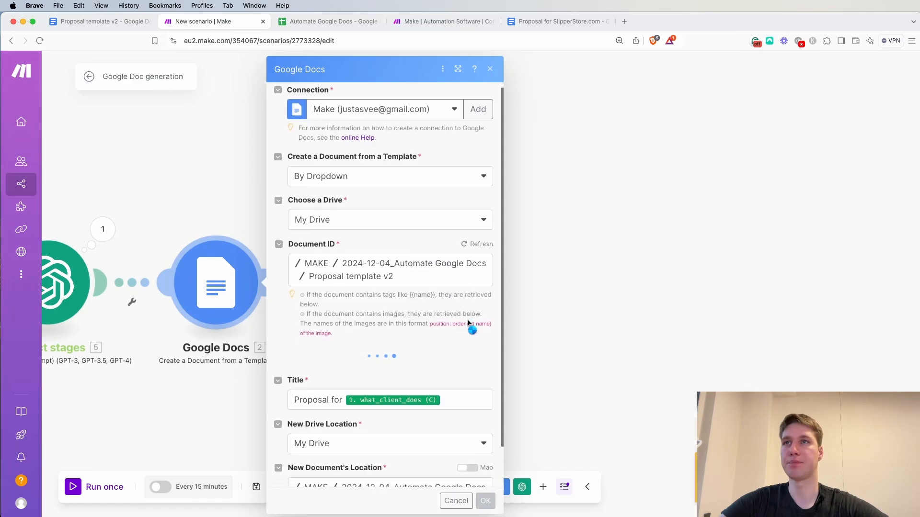
{"action": "scroll", "coordinate": [469, 306], "scroll_direction": "down", "scroll_amount": 2}
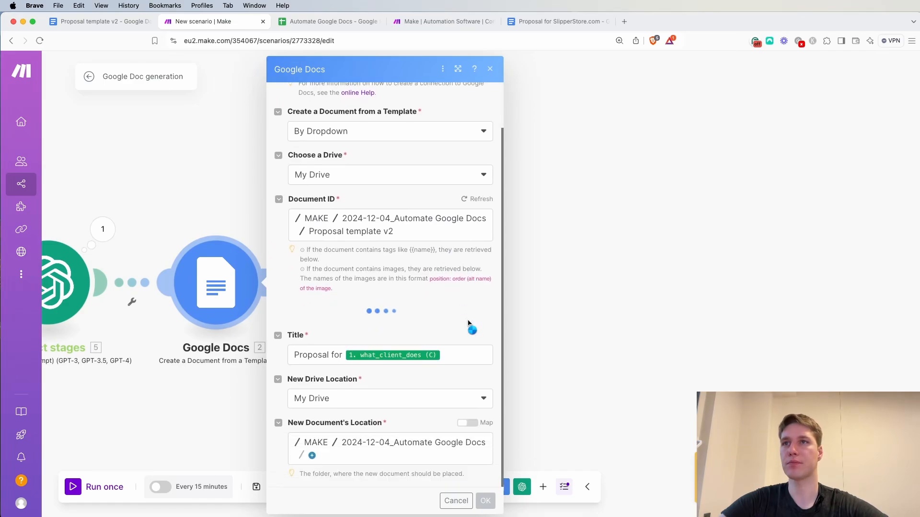
{"action": "left_click", "coordinate": [456, 352]}
{"action": "type", "text": "gv2"}
{"action": "key", "text": "BackSpace"}
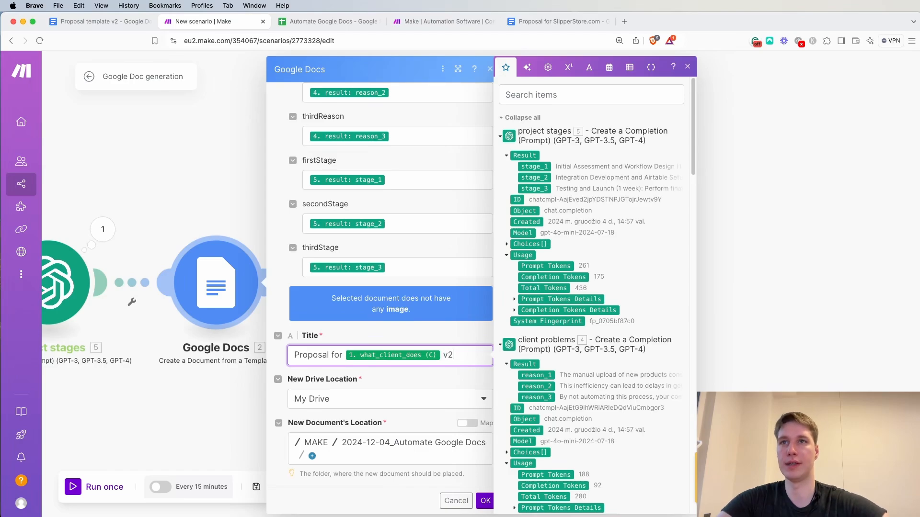
{"action": "left_click", "coordinate": [487, 501]}
Run the complete scenario once, from Google Sheets through to Google Docs
{"action": "scroll", "coordinate": [306, 440], "scroll_direction": "down", "scroll_amount": 2}
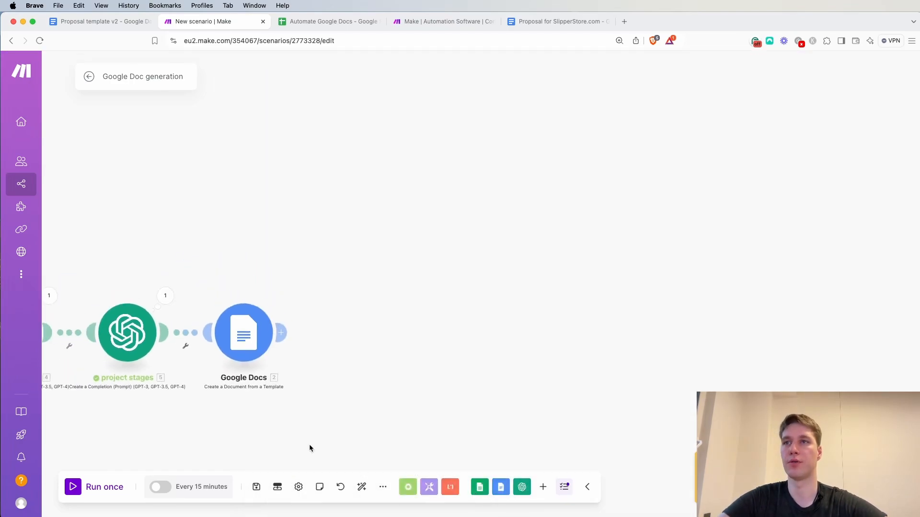
{"action": "scroll", "coordinate": [223, 409], "scroll_direction": "down", "scroll_amount": 2}
{"action": "left_click_drag", "start_coordinate": [223, 409], "coordinate": [399, 379]}
{"action": "left_click", "coordinate": [77, 493]}
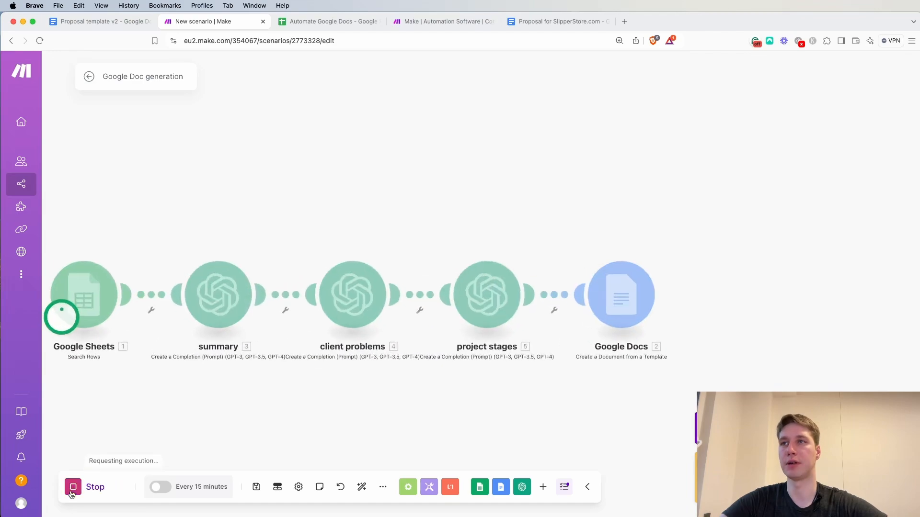
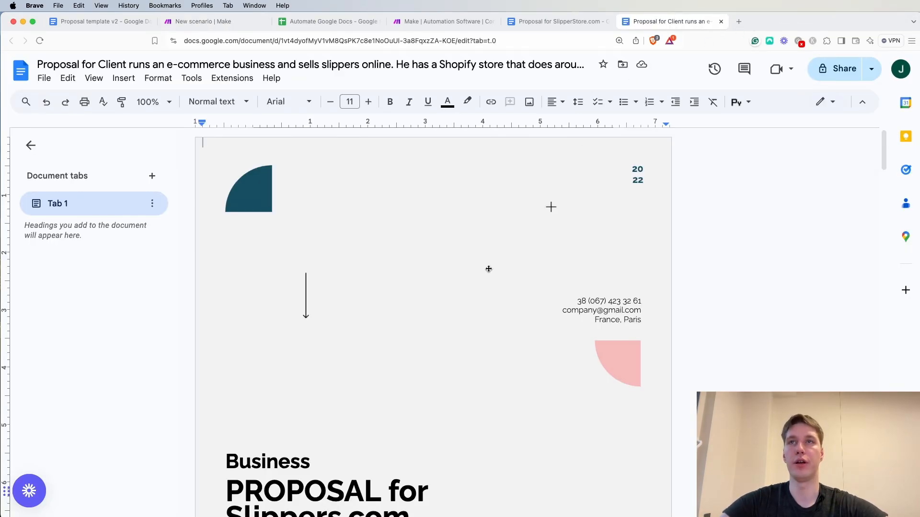
Review the cover page of the generated proposal, checking its title and the summary text against the client details
{"action": "scroll", "coordinate": [489, 268], "scroll_direction": "down", "scroll_amount": 4}
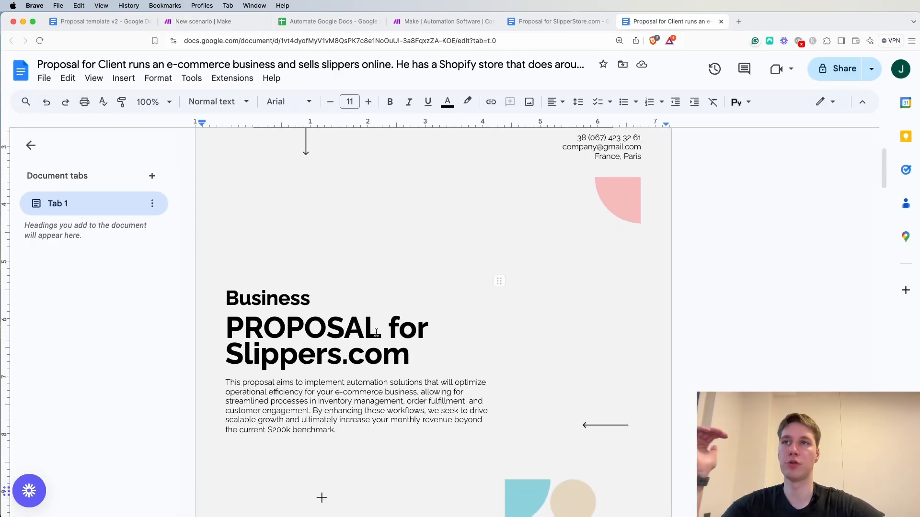
{"action": "scroll", "coordinate": [300, 368], "scroll_direction": "down", "scroll_amount": 1}
{"action": "scroll", "coordinate": [300, 367], "scroll_direction": "down", "scroll_amount": 2}
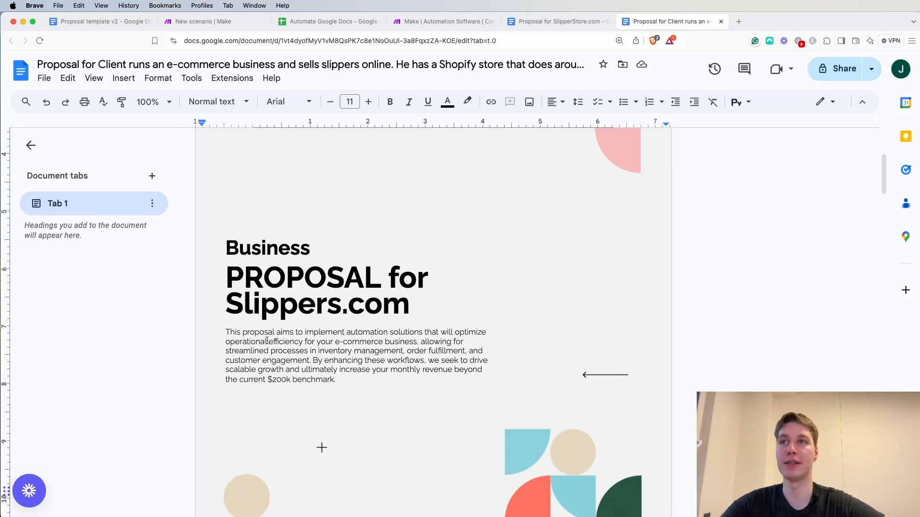
{"action": "left_click_drag", "start_coordinate": [250, 341], "coordinate": [343, 341]}
{"action": "left_click", "coordinate": [358, 360]}
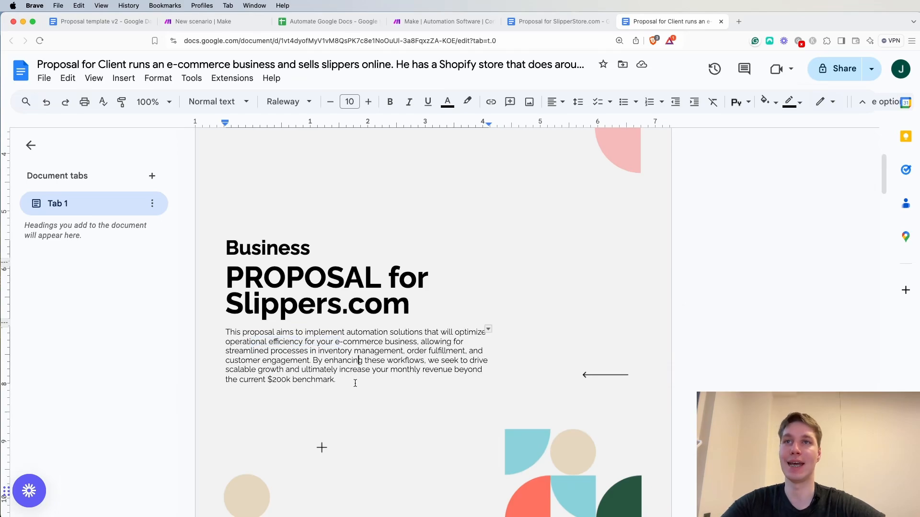
{"action": "left_click_drag", "start_coordinate": [266, 380], "coordinate": [290, 383]}
{"action": "left_click", "coordinate": [312, 381]}
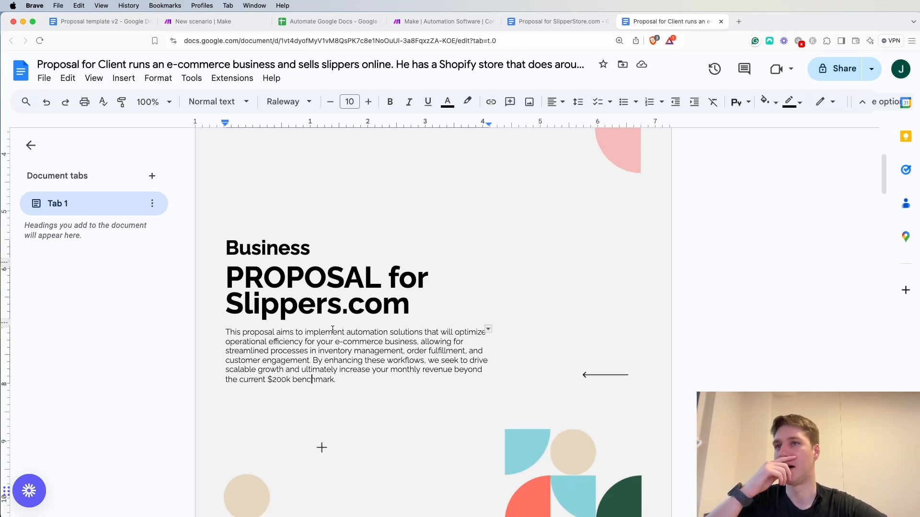
{"action": "scroll", "coordinate": [332, 329], "scroll_direction": "down", "scroll_amount": 5}
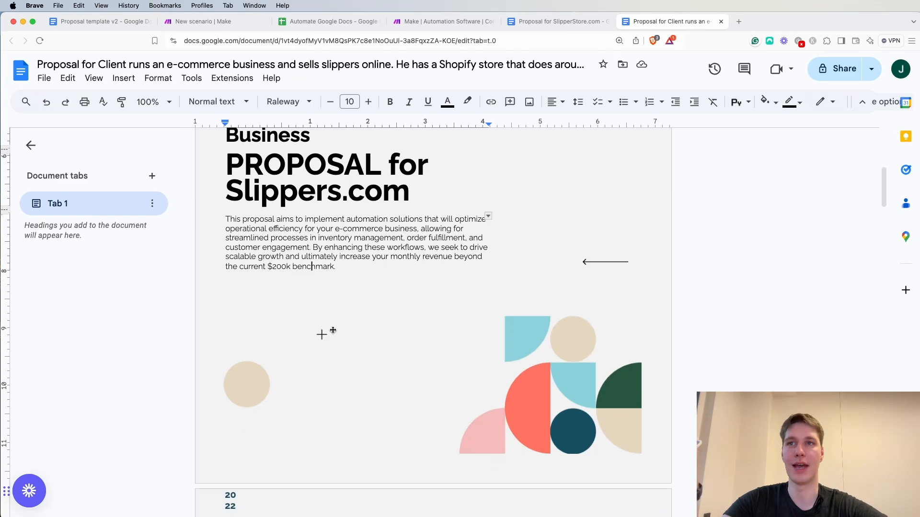
{"action": "scroll", "coordinate": [314, 285], "scroll_direction": "down", "scroll_amount": 10}
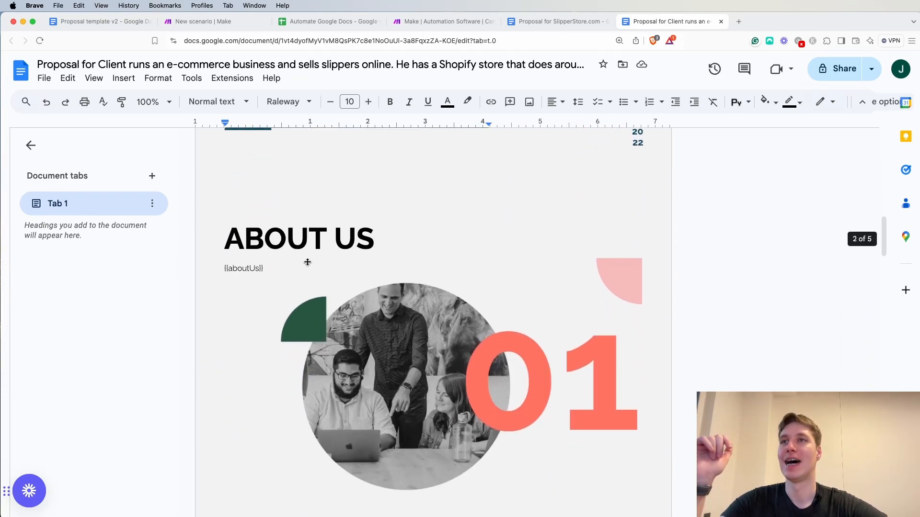
Delete the beige circle image that overlaps the first column of text under Hard facts
{"action": "scroll", "coordinate": [267, 179], "scroll_direction": "down", "scroll_amount": 4}
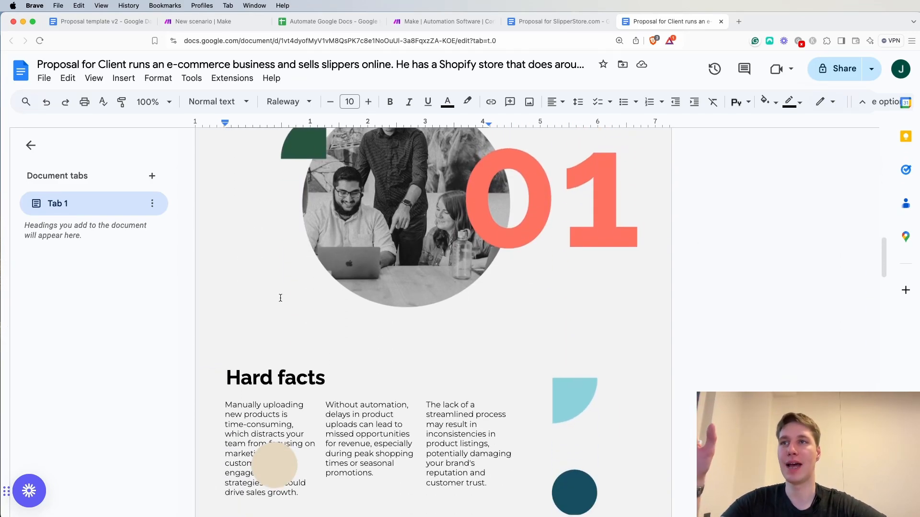
{"action": "left_click", "coordinate": [277, 396]}
{"action": "left_click_drag", "start_coordinate": [277, 397], "coordinate": [319, 408]}
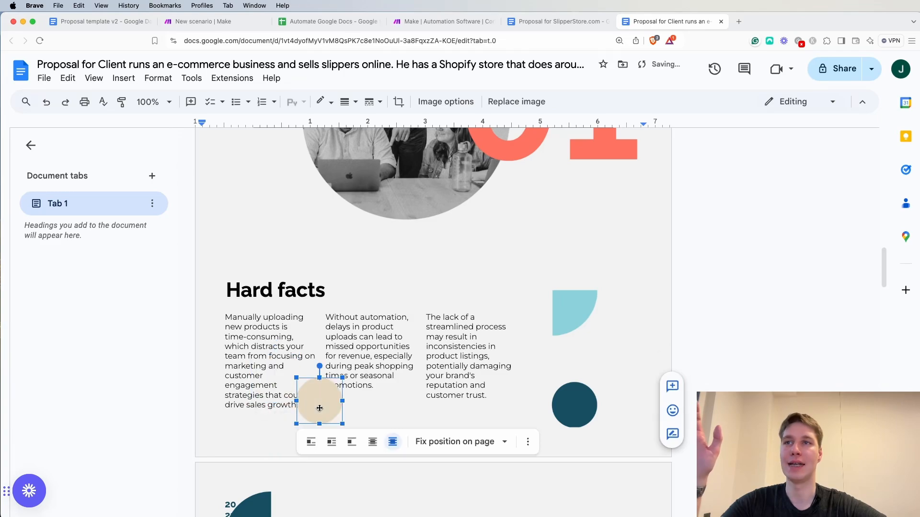
{"action": "right_click", "coordinate": [317, 398]}
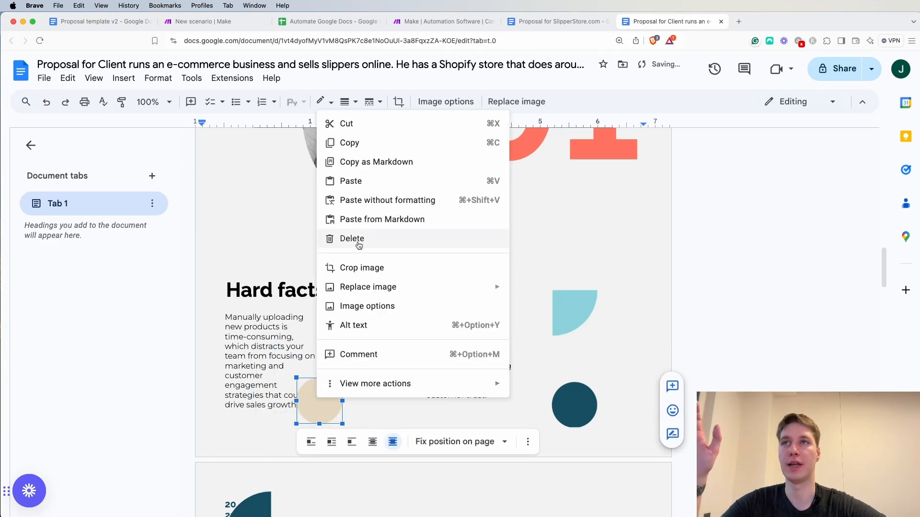
{"action": "left_click", "coordinate": [353, 239]}
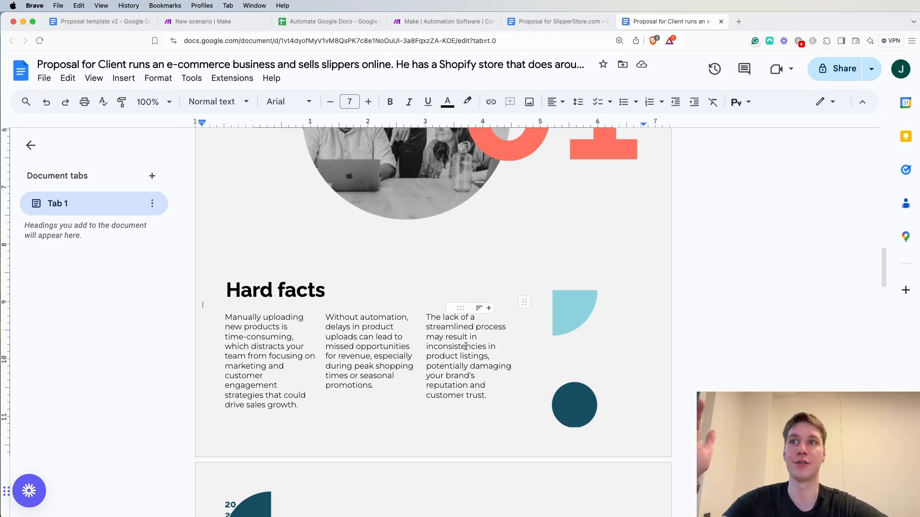
Delete the portrait photo covering the Stage 1 description on the Our Team page
{"action": "scroll", "coordinate": [466, 347], "scroll_direction": "down", "scroll_amount": 5}
{"action": "scroll", "coordinate": [467, 346], "scroll_direction": "down", "scroll_amount": 6}
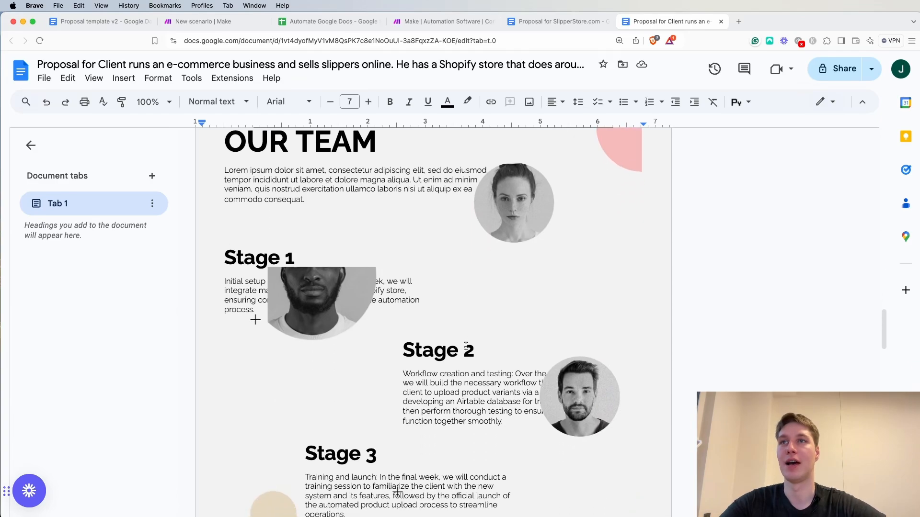
{"action": "left_click", "coordinate": [317, 276]}
{"action": "key", "text": "Delete"}
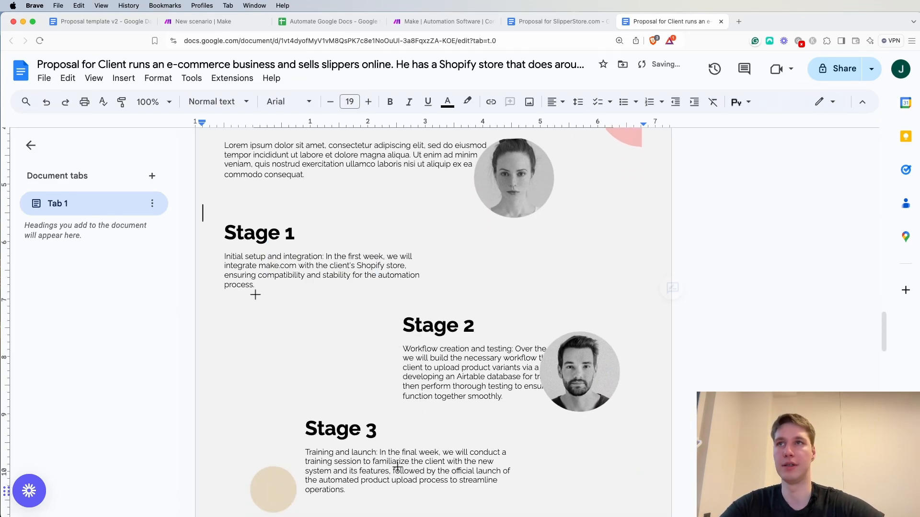
Delete the portrait photo covering the Stage 2 description
{"action": "scroll", "coordinate": [371, 335], "scroll_direction": "down", "scroll_amount": 2}
{"action": "scroll", "coordinate": [369, 311], "scroll_direction": "up", "scroll_amount": 1}
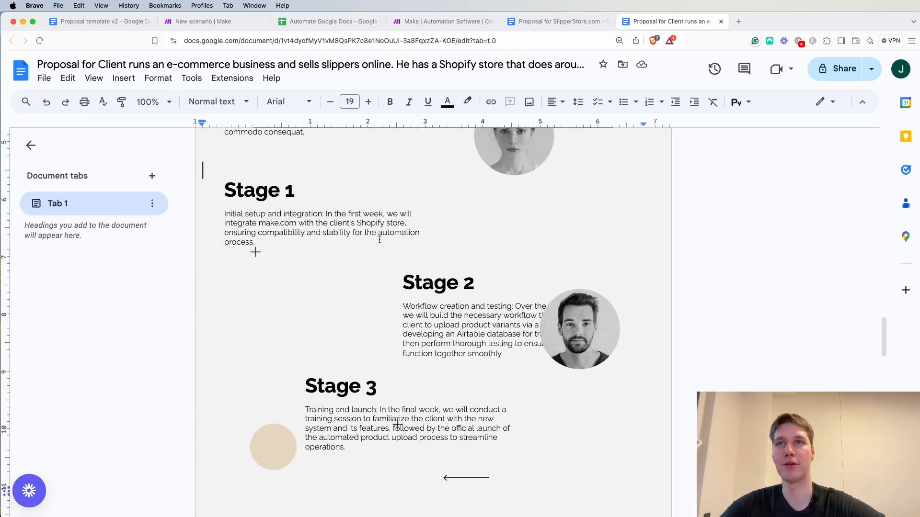
{"action": "left_click_drag", "start_coordinate": [580, 332], "coordinate": [602, 371]}
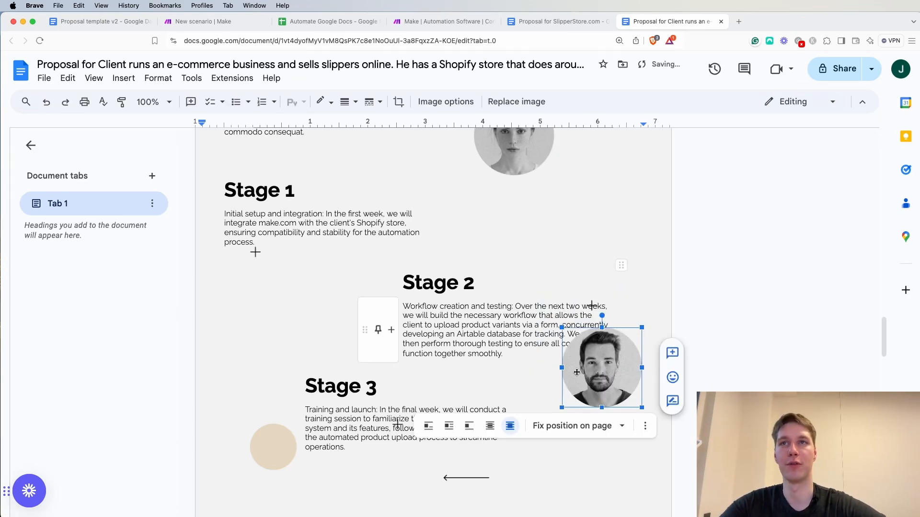
{"action": "key", "text": "Delete"}
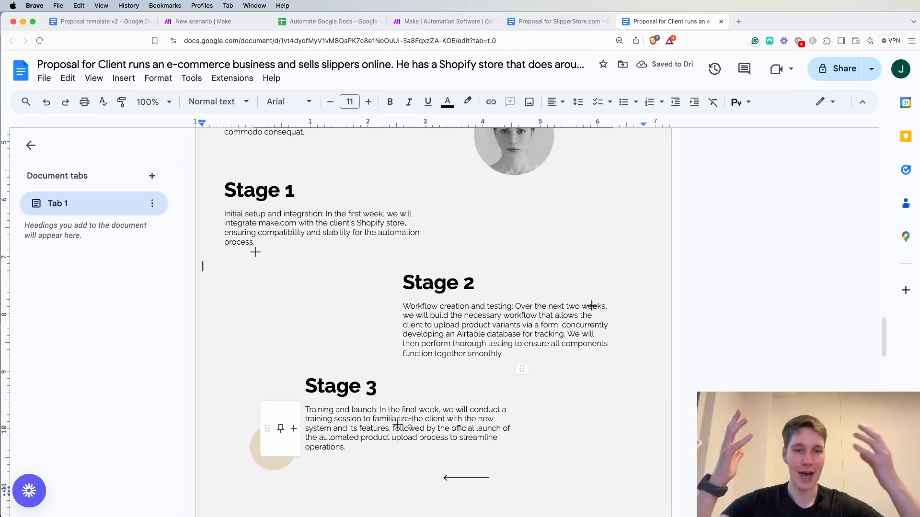
Switch to the Make scenario and look through its options for exporting and importing the blueprint
{"action": "left_click", "coordinate": [190, 23]}
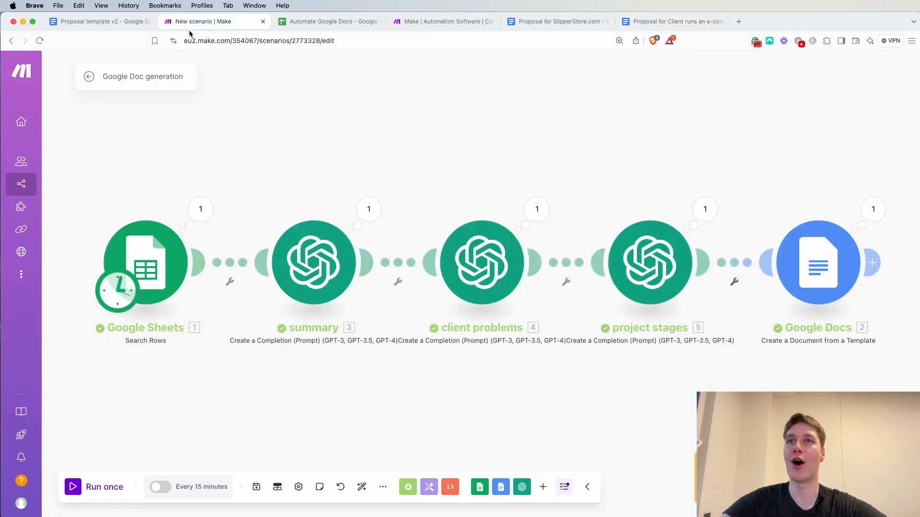
{"action": "scroll", "coordinate": [399, 162], "scroll_direction": "down", "scroll_amount": 2}
{"action": "scroll", "coordinate": [400, 162], "scroll_direction": "down", "scroll_amount": 1}
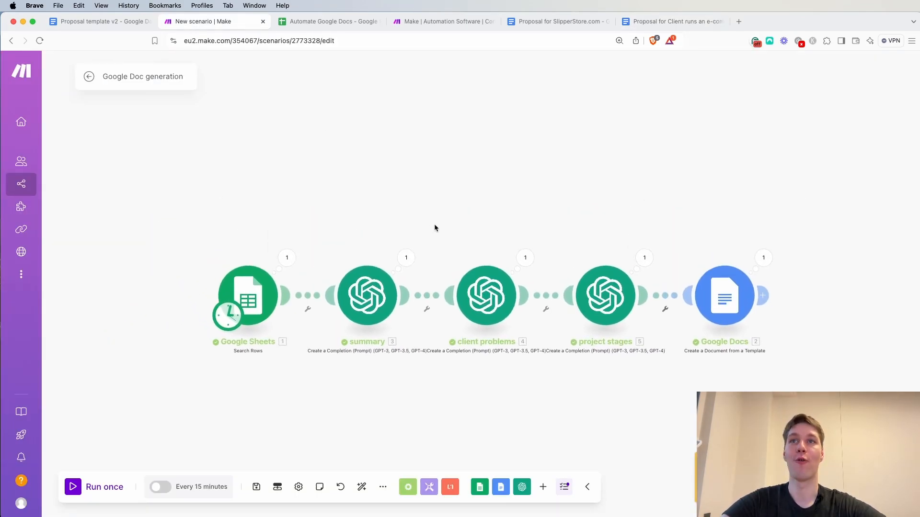
{"action": "scroll", "coordinate": [435, 225], "scroll_direction": "down", "scroll_amount": 1}
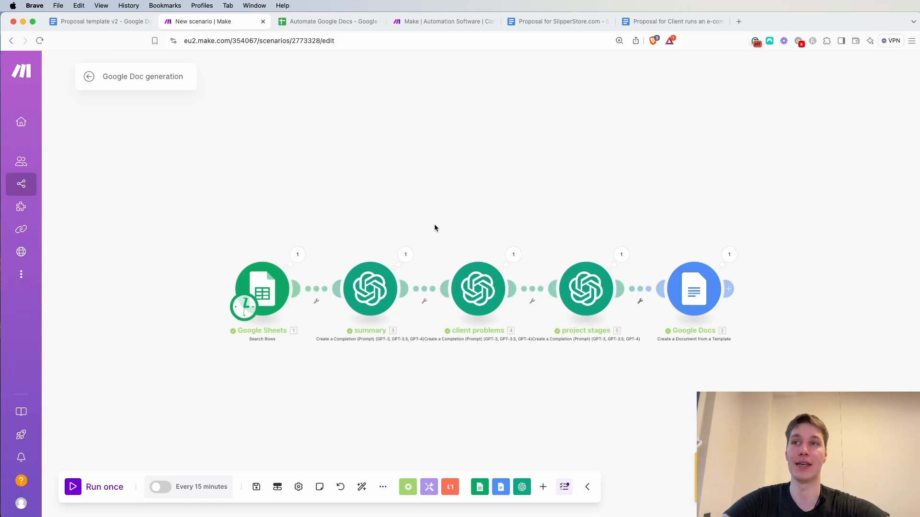
{"action": "left_click", "coordinate": [281, 492]}
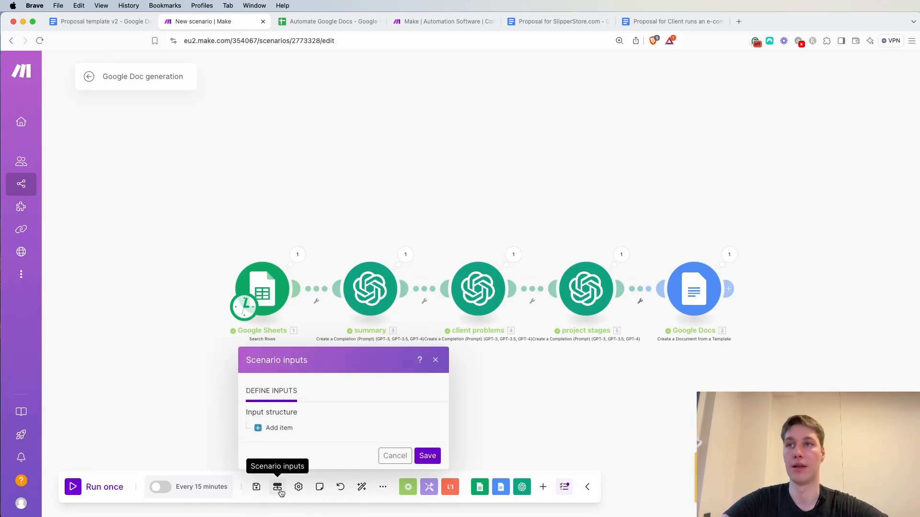
{"action": "left_click", "coordinate": [164, 393]}
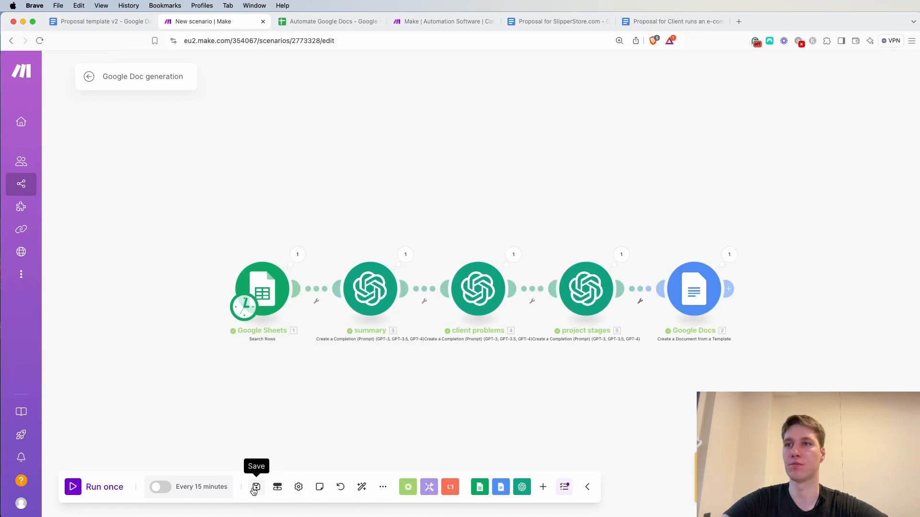
{"action": "left_click", "coordinate": [298, 487]}
{"action": "left_click", "coordinate": [206, 425]}
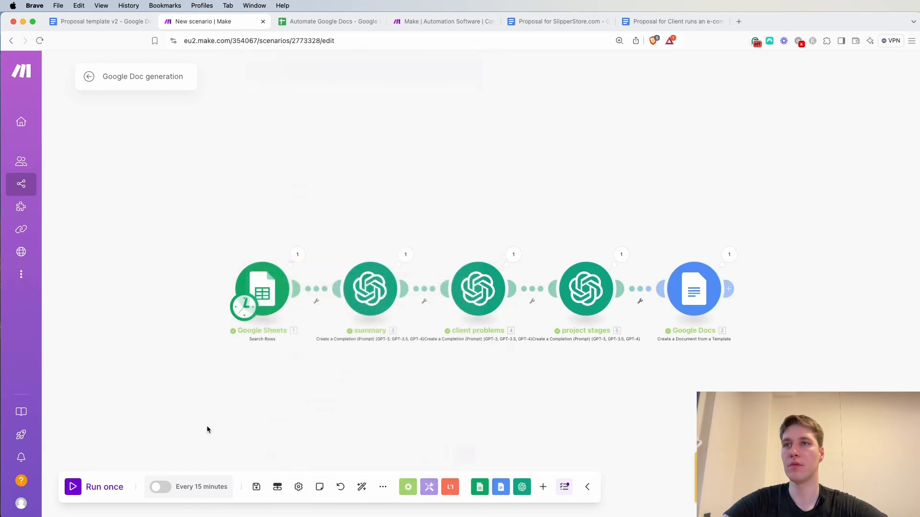
{"action": "left_click", "coordinate": [385, 490]}
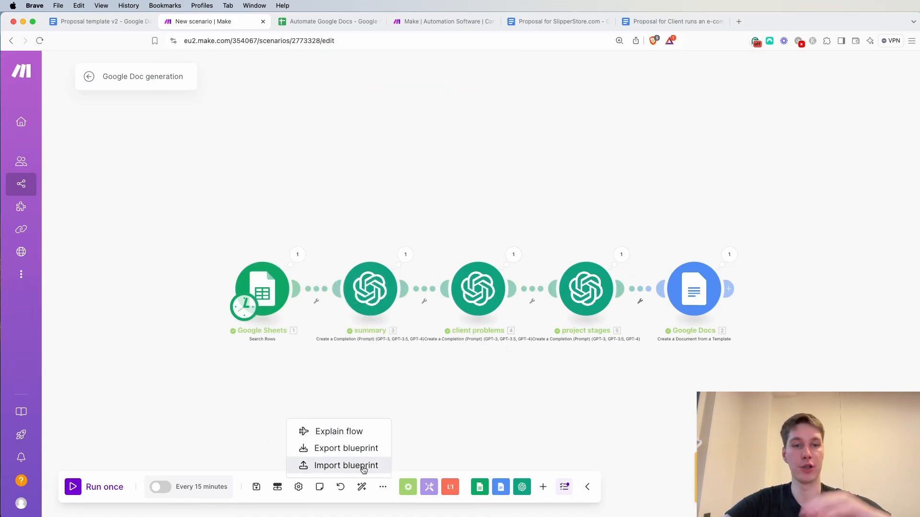